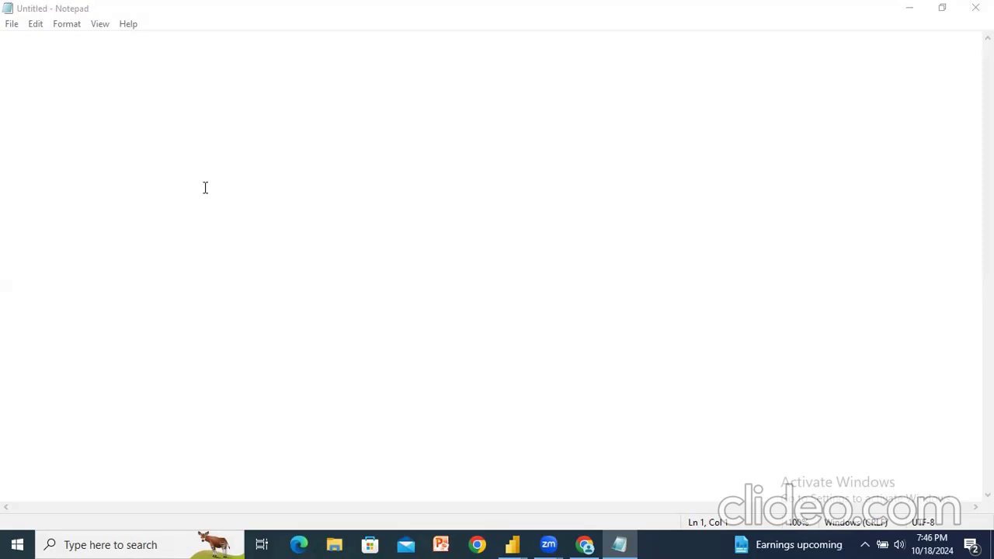
Step: Write the heading "DAX" in the empty note and, after a blank line, "Meet DAX(data analysis expressions)"
click(149, 162)
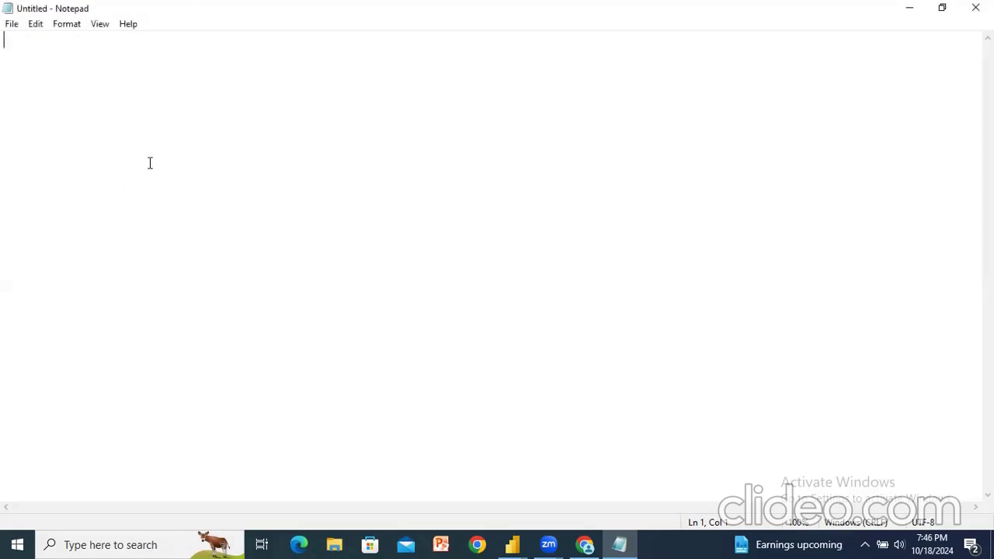
text(DAX)
key(Return)
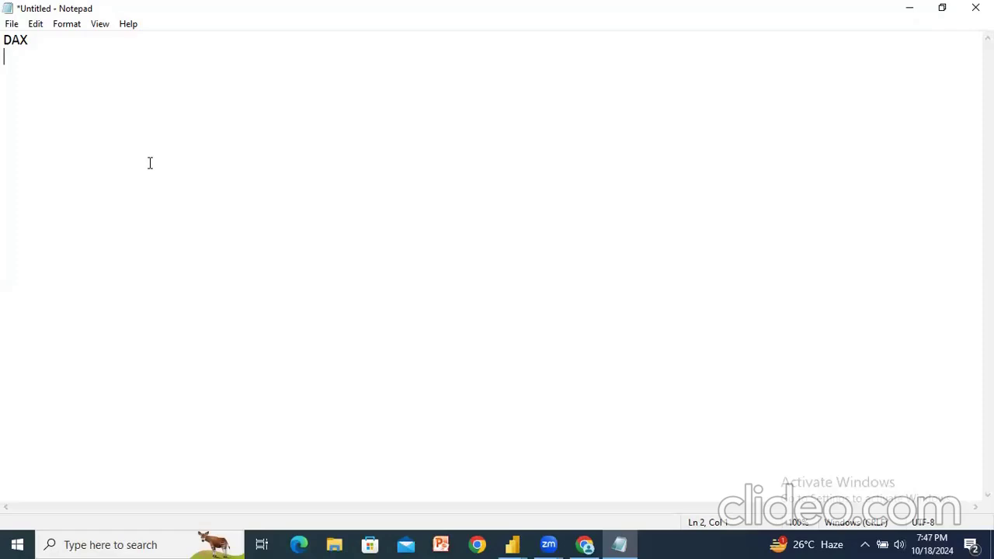
key(Return)
text(Meet DAX)
key(Return)
key(Up)
key(End)
text((data analysis expressions))
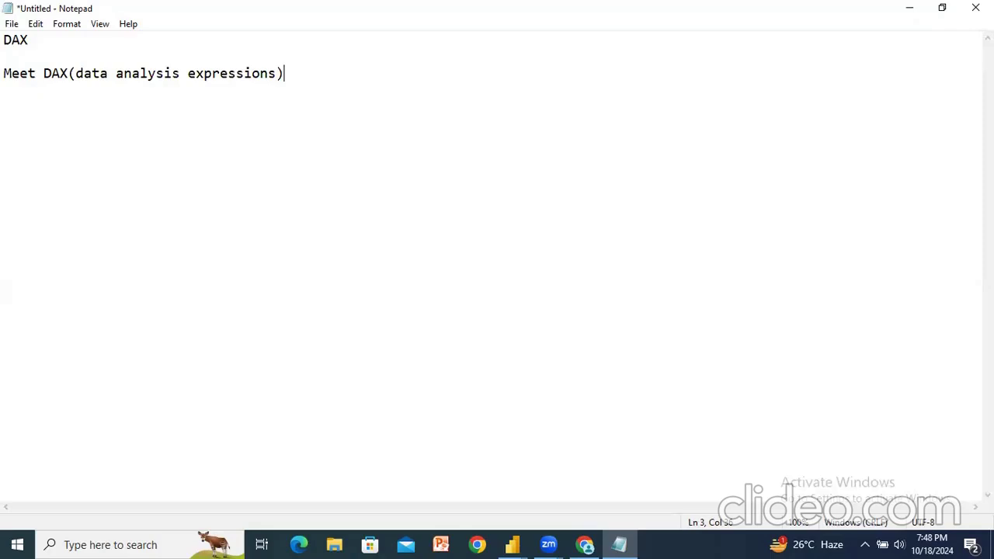
Step: Add the line "two ways to use DAX" below the Meet DAX line and start a new line
key(Return)
text(two ways)
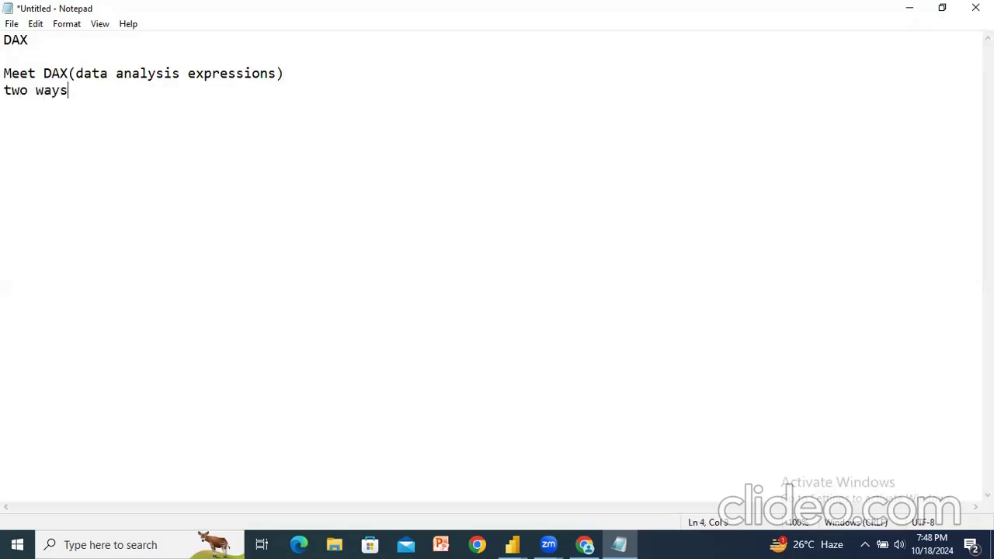
text( to use DAX)
key(Return)
Step: Switch to the Adventureworks Report in Power BI Desktop and examine the new measure and new column options for the Calendar Lookup table
mouse_move(512, 544)
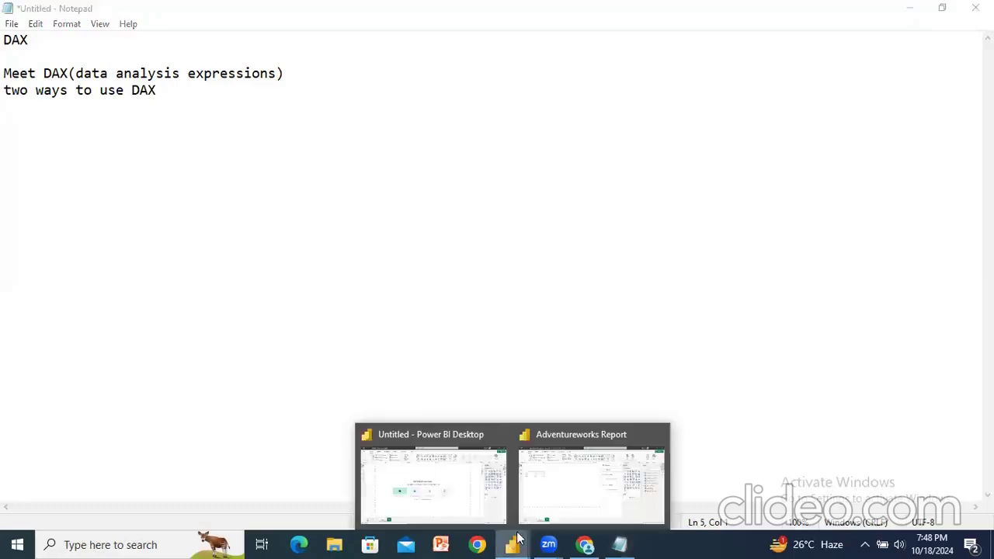
click(544, 488)
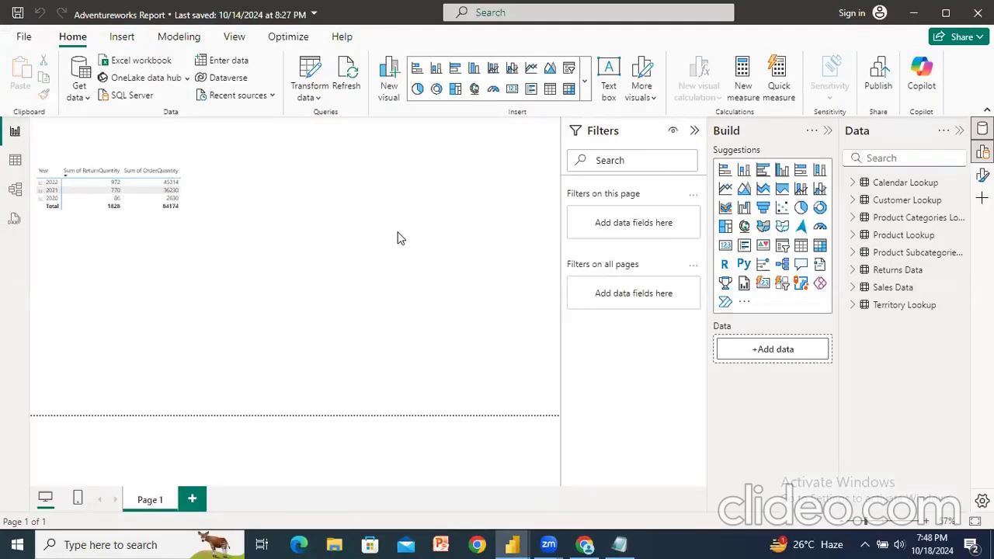
right_click(910, 185)
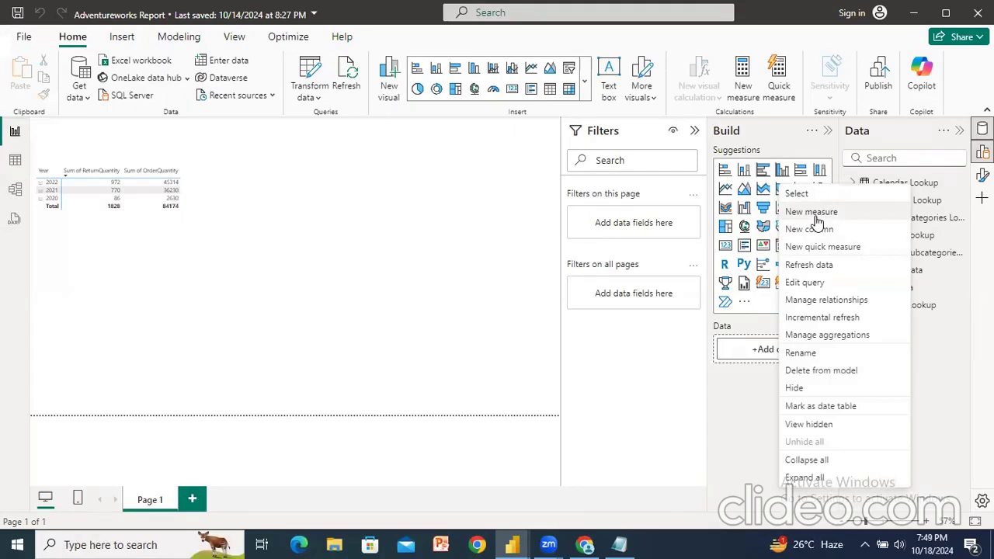
click(456, 275)
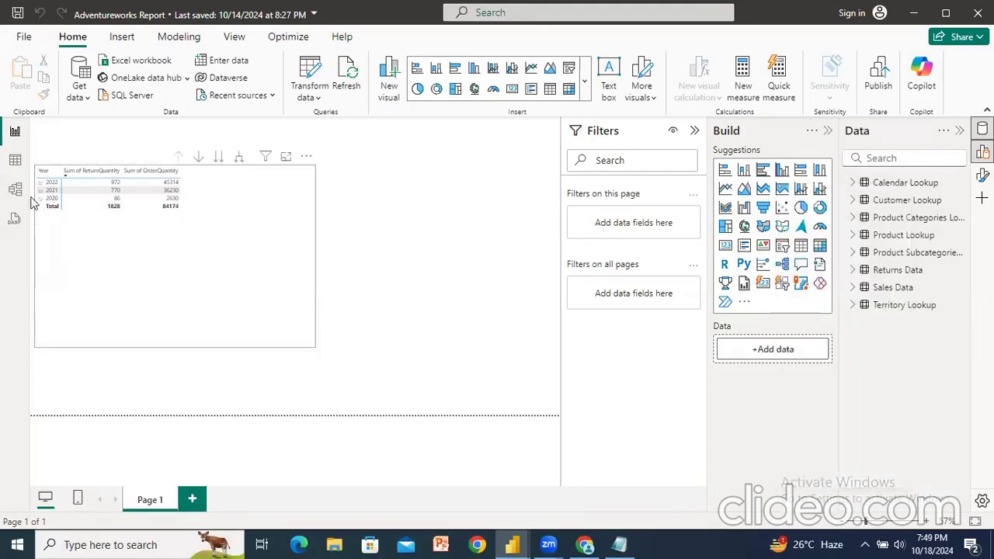
click(15, 161)
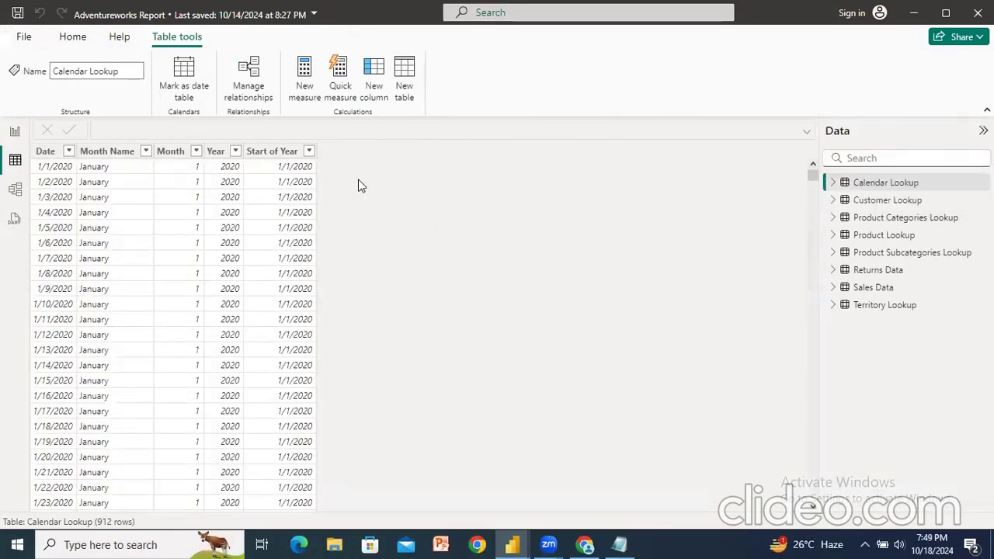
click(284, 153)
click(285, 153)
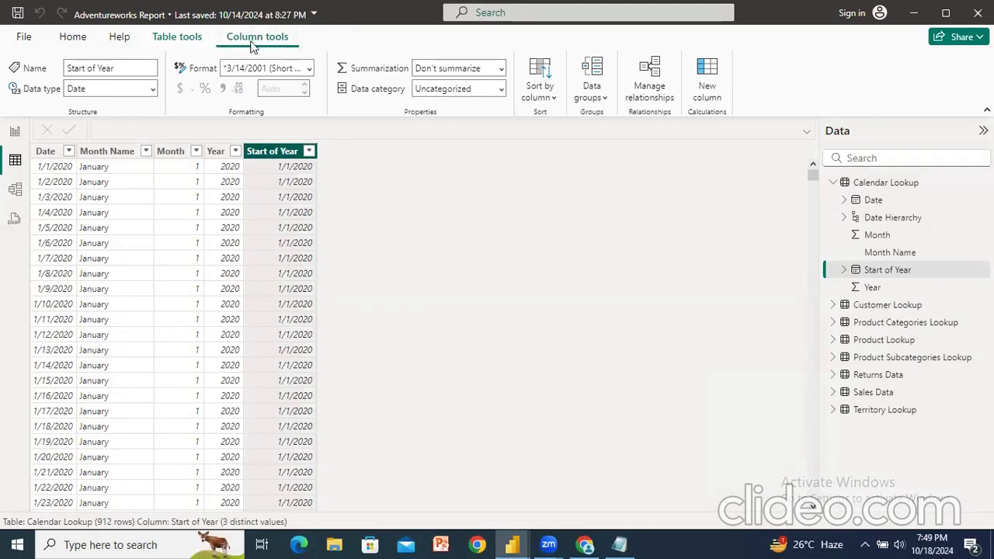
click(171, 40)
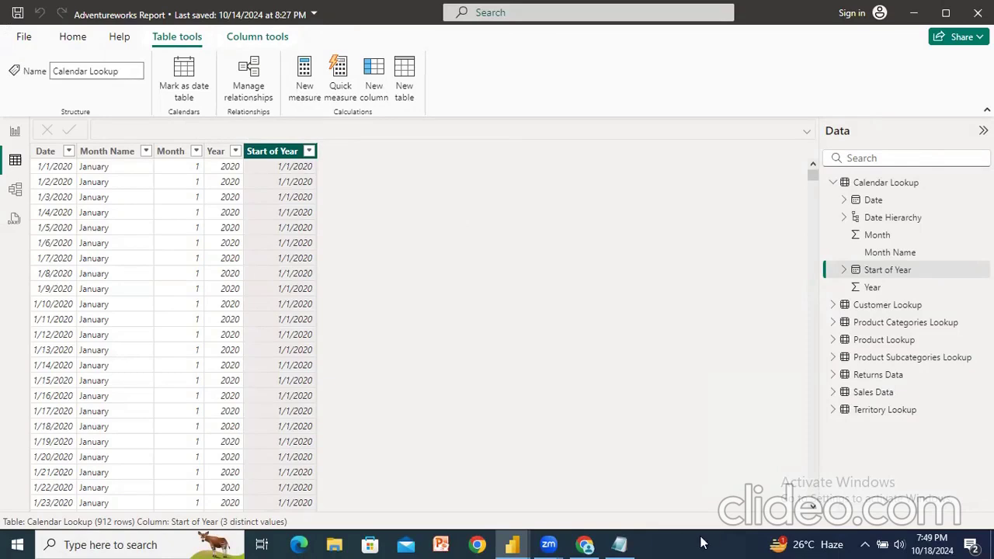
Step: Return to the Notepad notes and add the heading "M Vs DAX" with the lines "M--" and "DAX--" beneath it
click(619, 545)
key(Return)
key(Return)
text(M Vs)
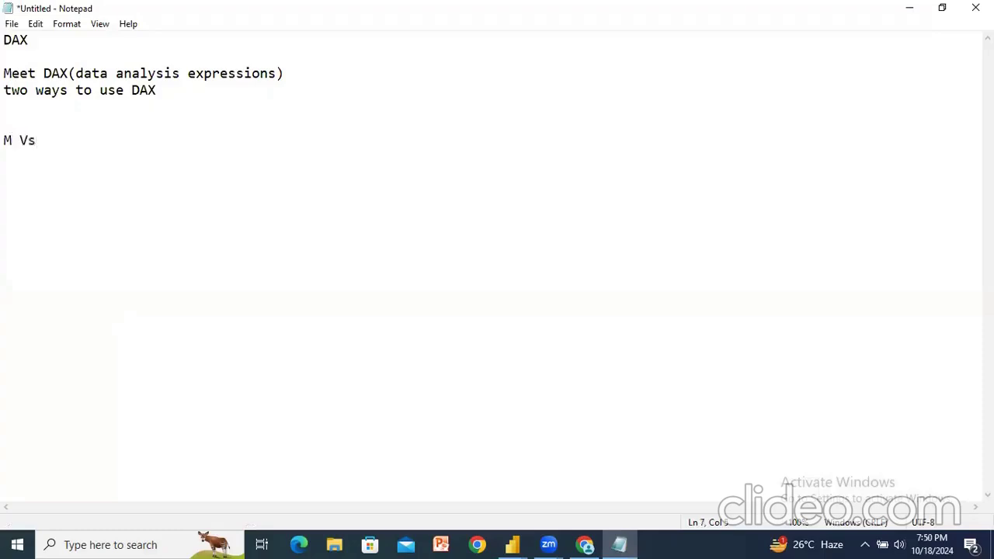
text( DAX)
key(Return)
key(Return)
text(M--)
key(Return)
text(DAX--)
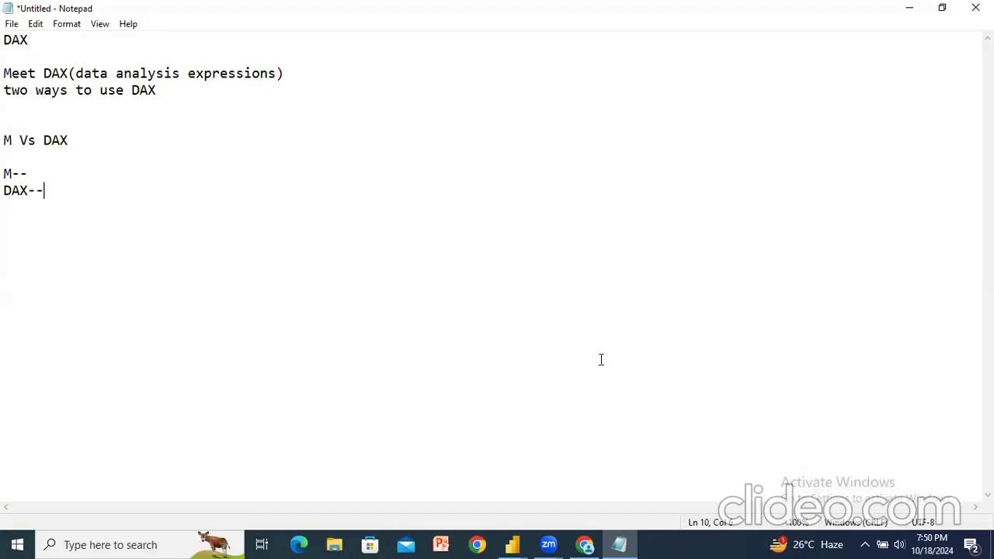
Step: Complete the M line with "power query editor" and the DAX line with "power bi front end"
click(65, 172)
text(powe)
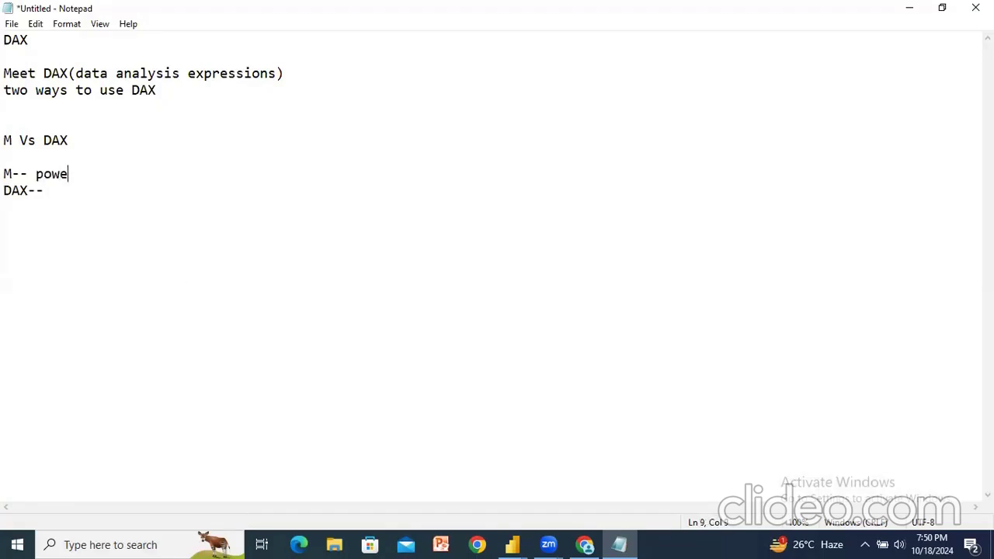
text(r query editor)
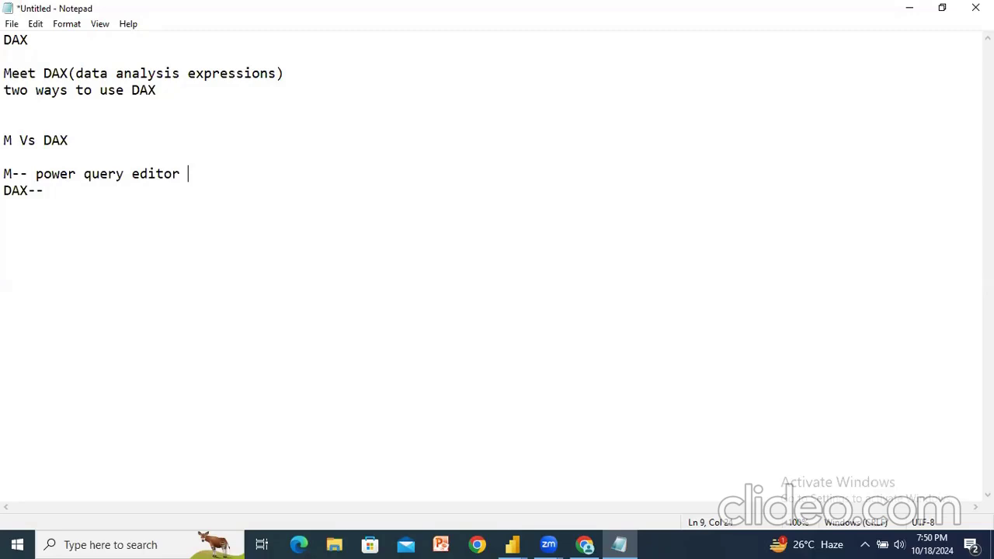
key(Down)
text(power b)
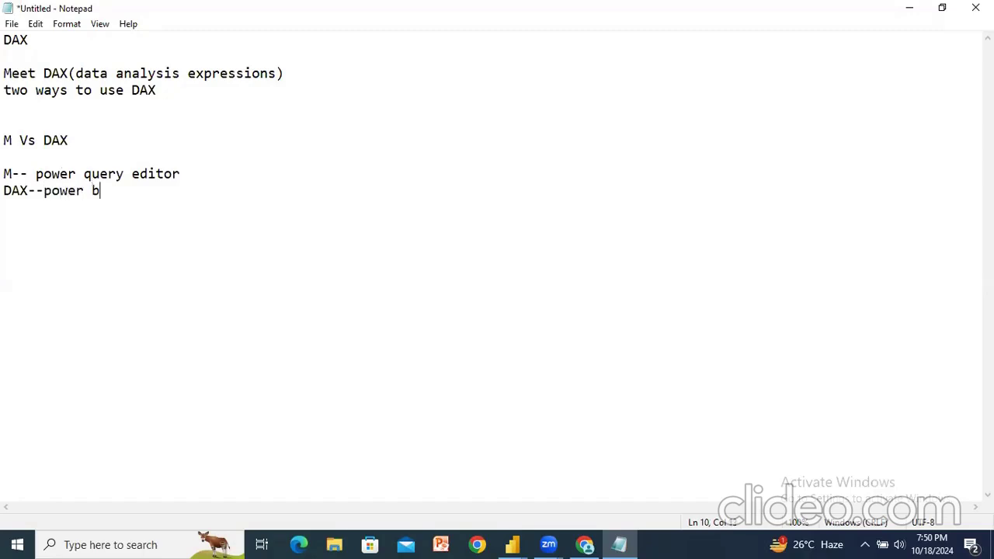
text(i front end)
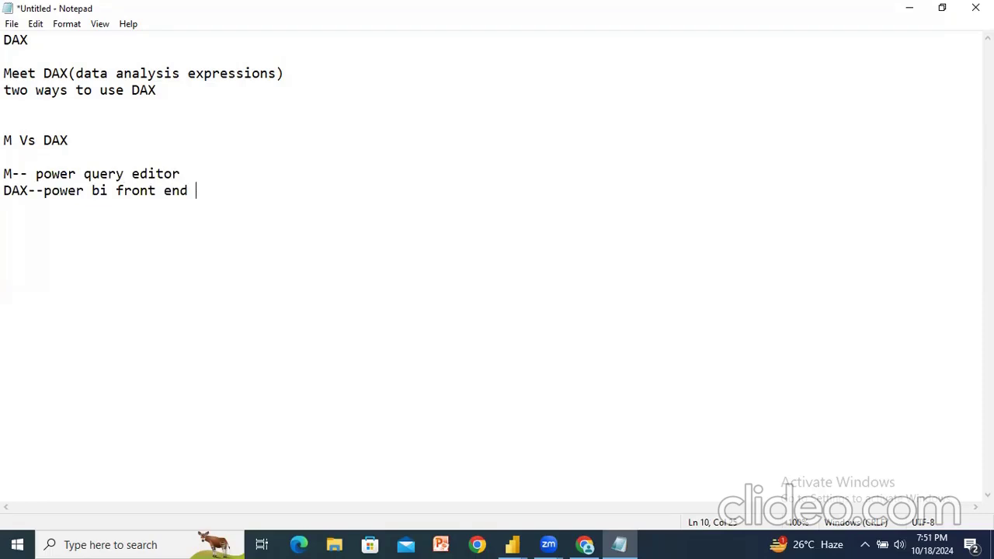
Step: Add the heading "Calculated columns" after a blank line at the end of the notes
key(Return)
key(Return)
text(Calculated columns)
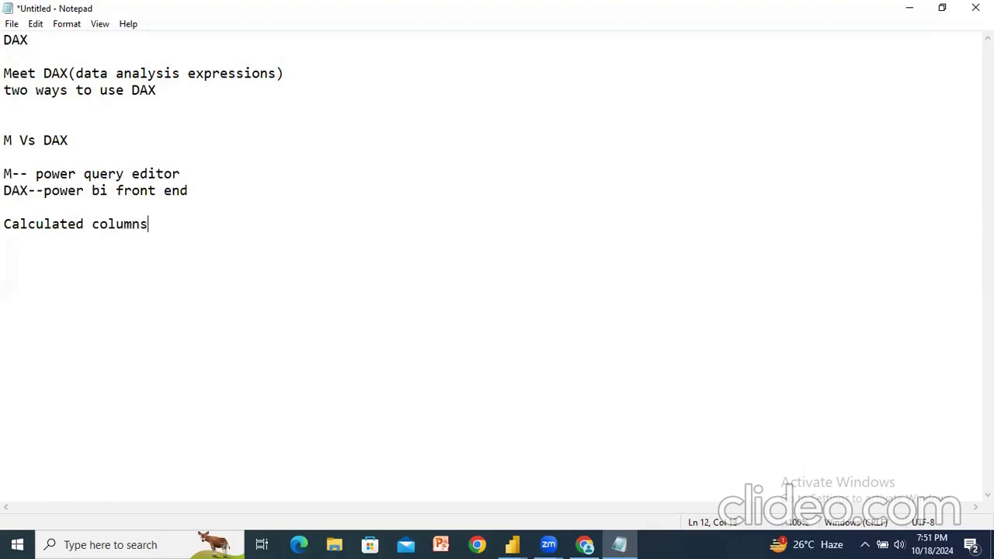
key(Return)
Step: Switch to the Adventureworks Report in Power BI Desktop, show the Sales Data table and select its OrderQuantity column
click(512, 544)
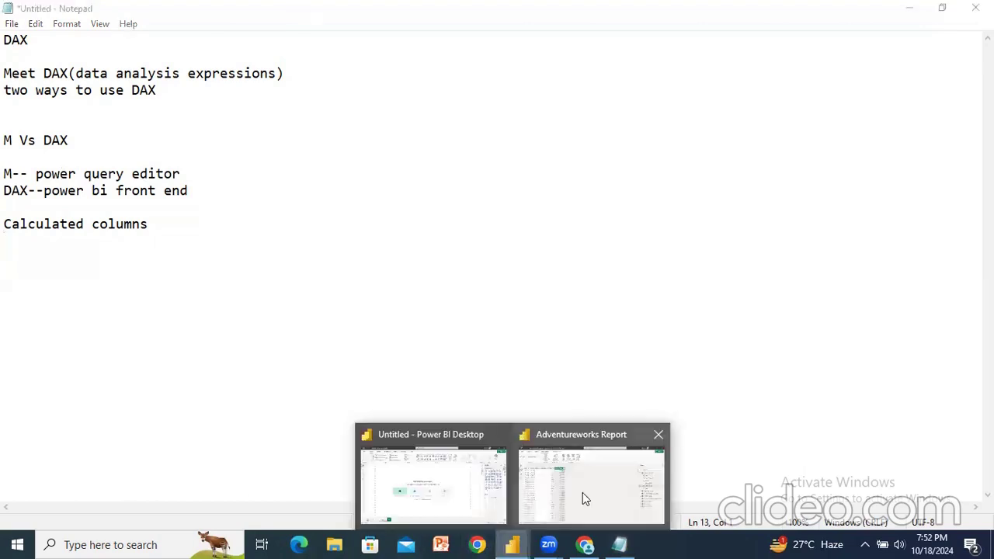
click(586, 498)
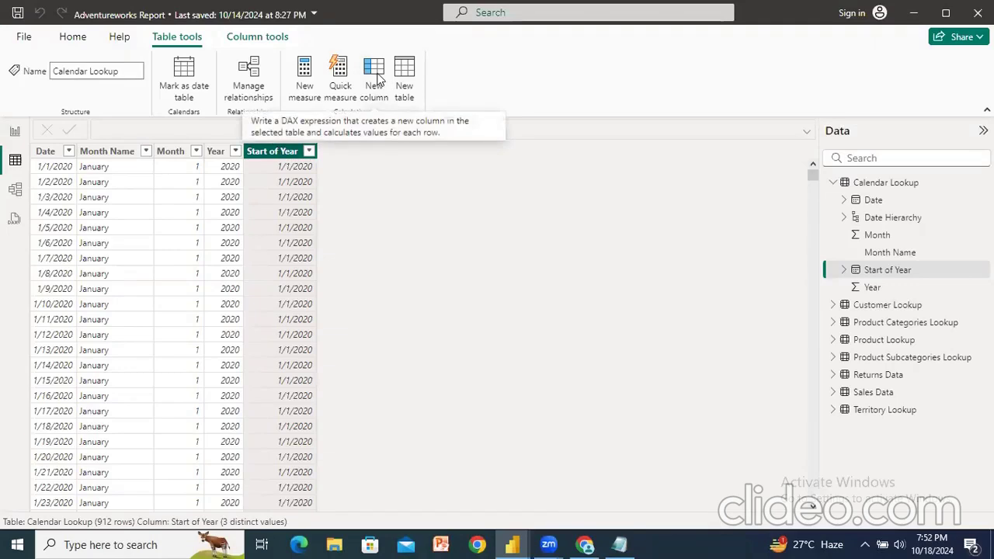
click(619, 544)
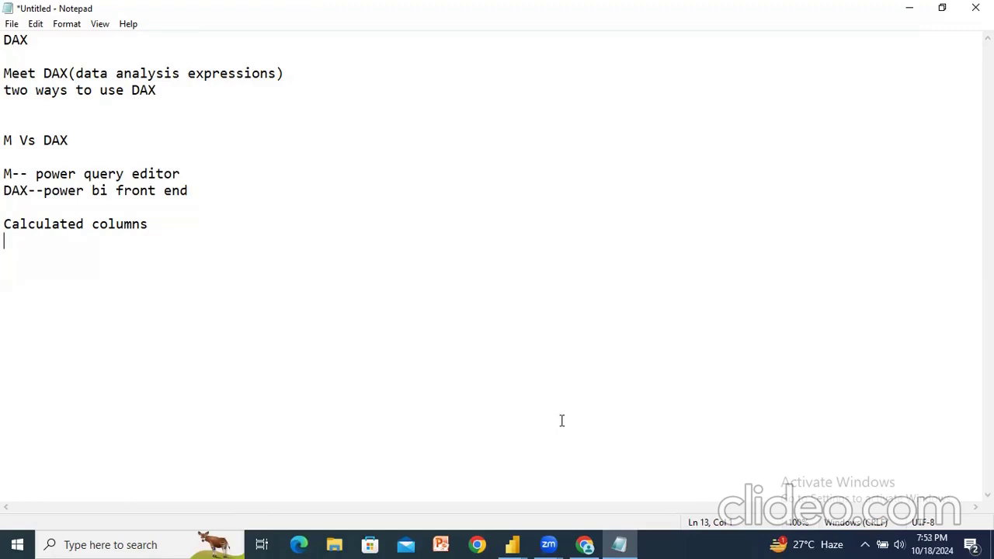
mouse_move(513, 544)
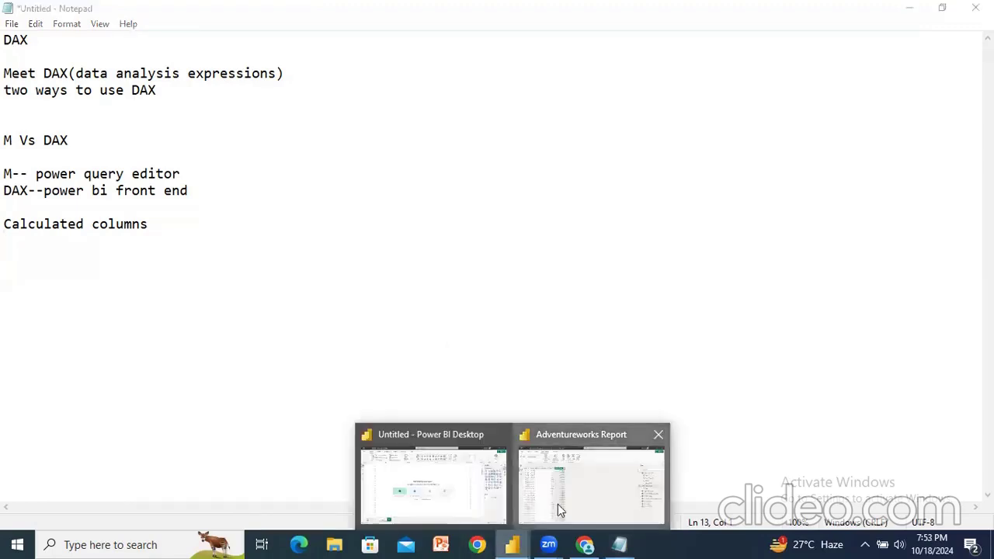
click(557, 506)
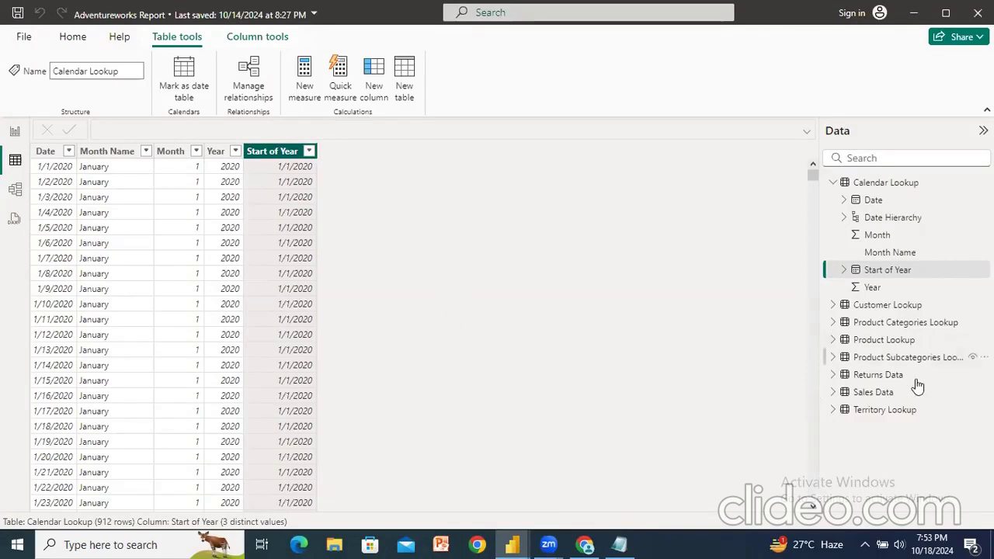
click(873, 393)
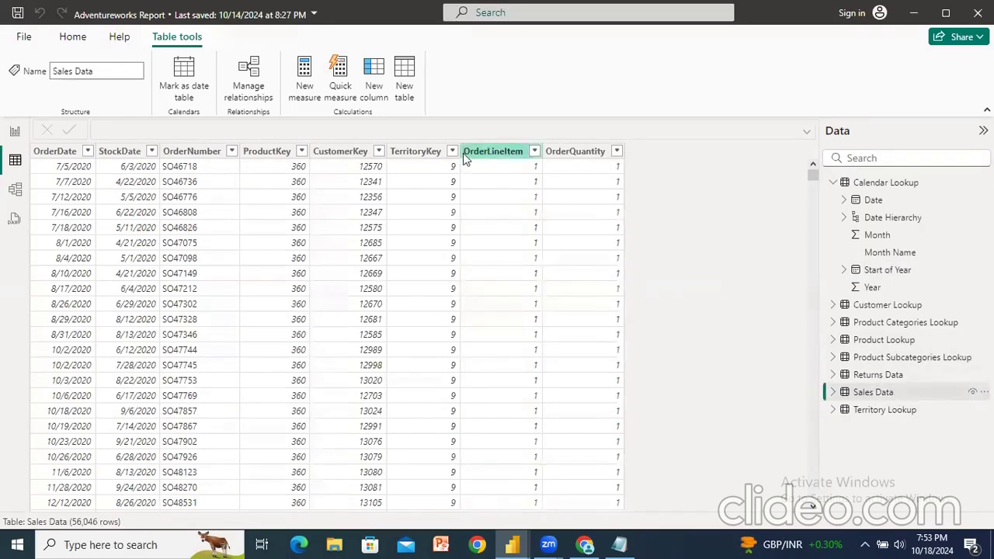
click(565, 158)
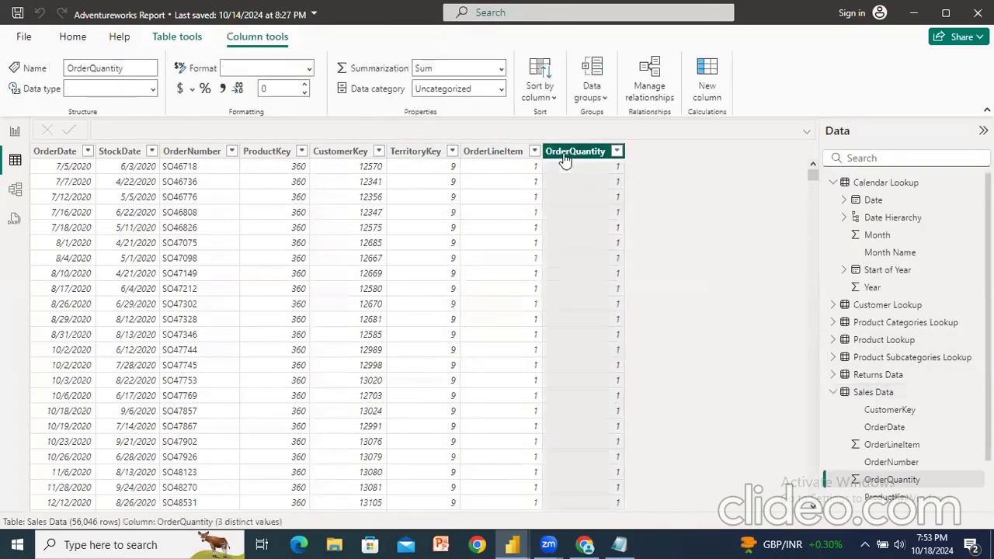
Step: Examine where the new column command is offered for the OrderQuantity column and the Sales Data table
right_click(565, 157)
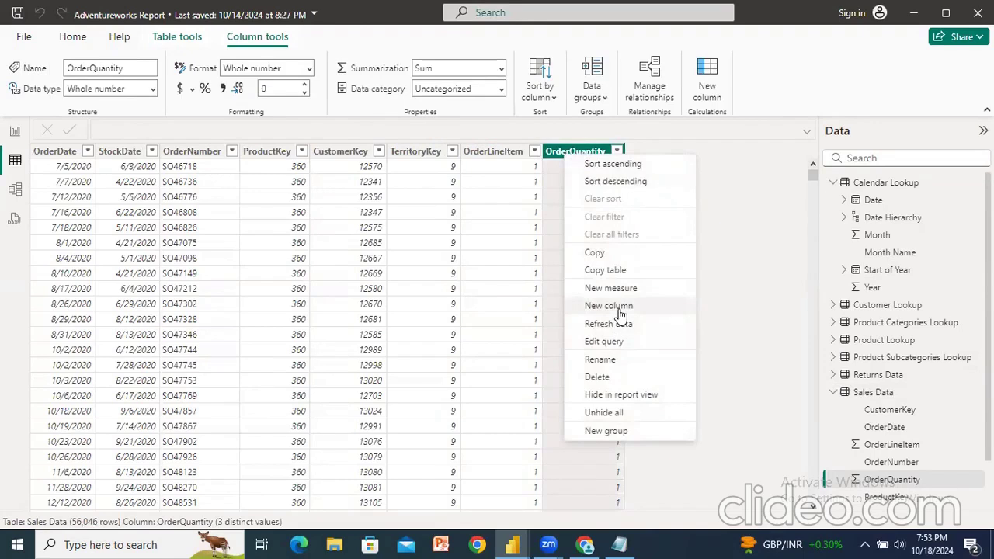
click(738, 263)
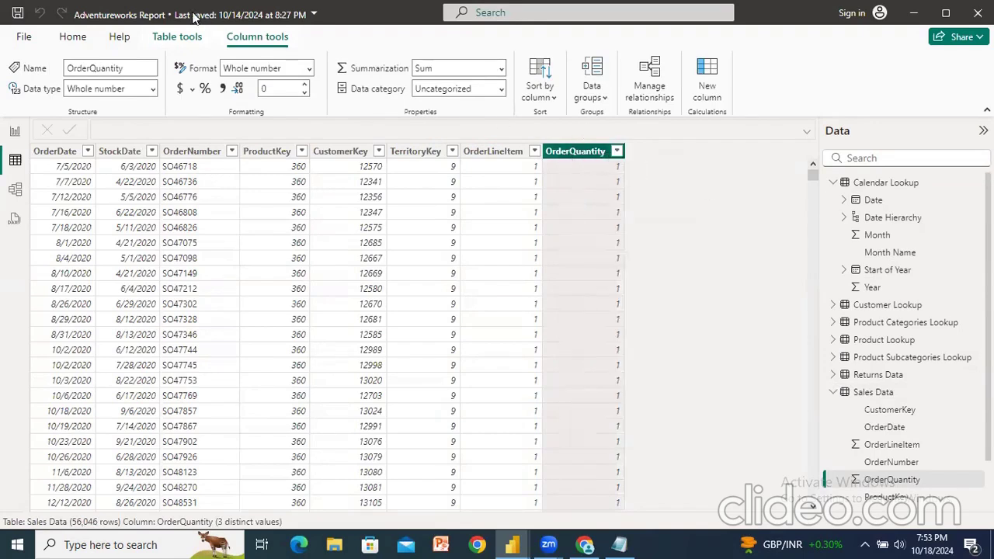
click(177, 37)
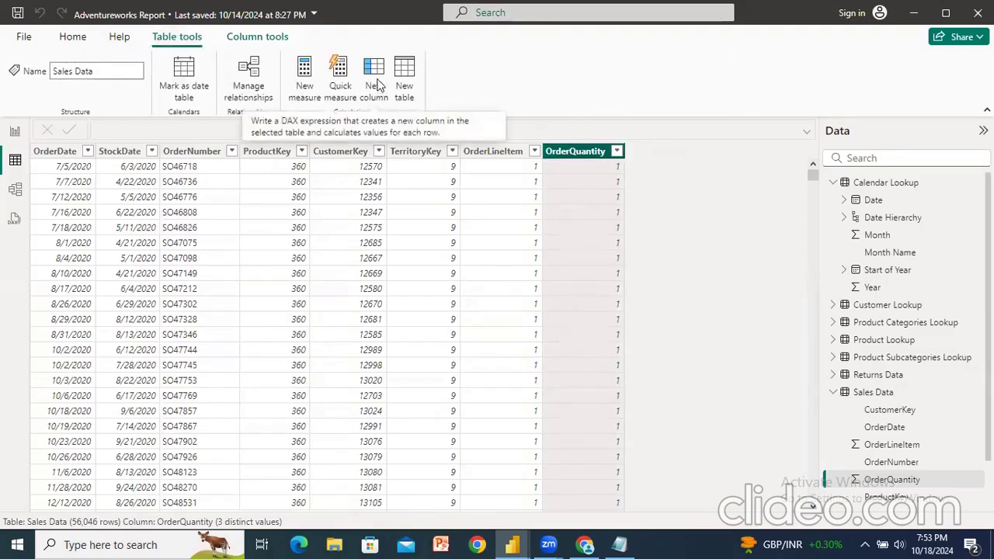
click(274, 39)
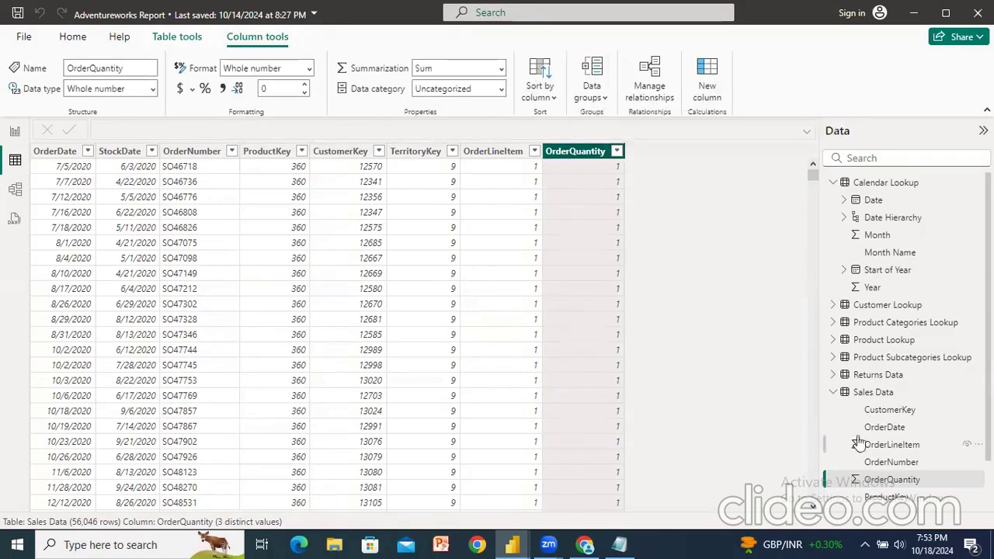
Step: Create a new calculated column in the Sales Data table and expand its formula editor
scroll(889, 361, down, 1)
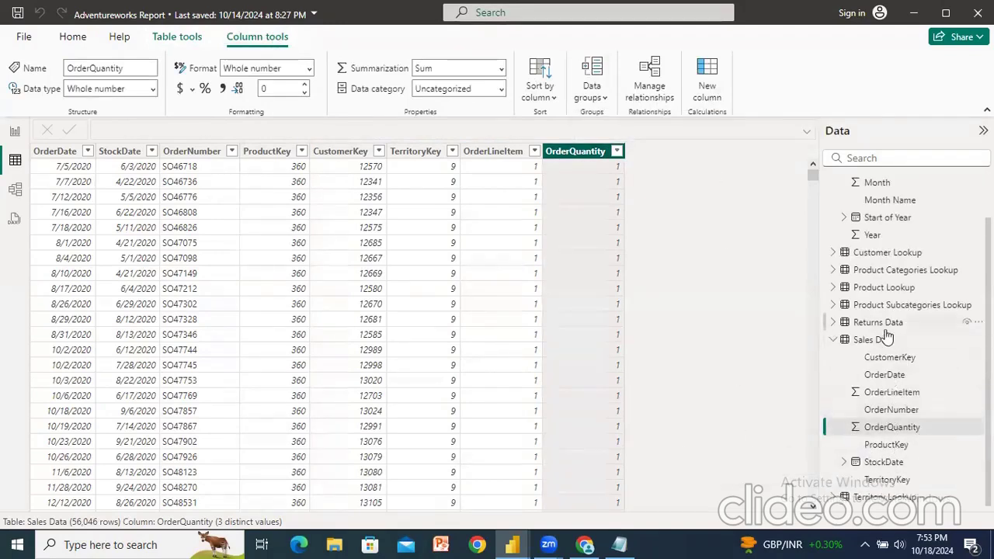
right_click(899, 432)
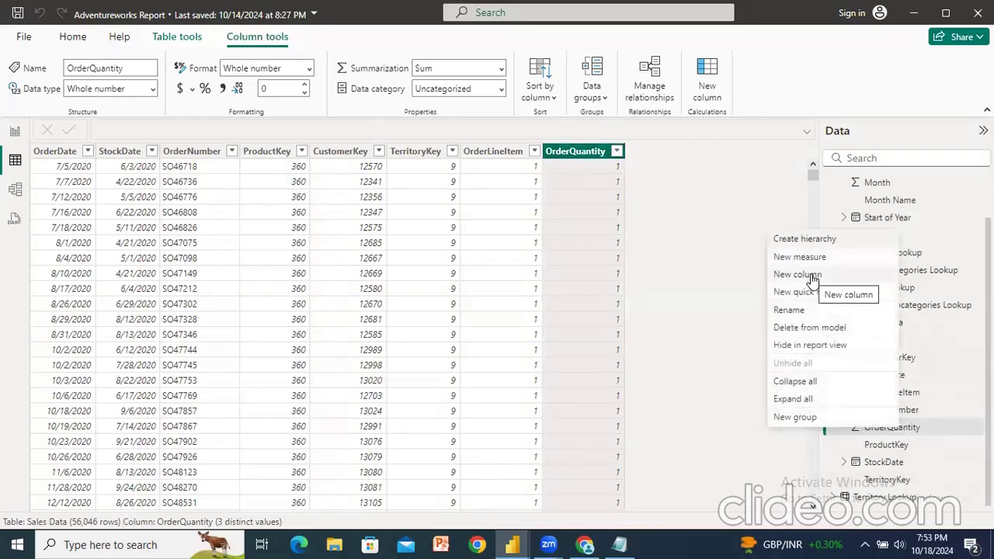
key(Escape)
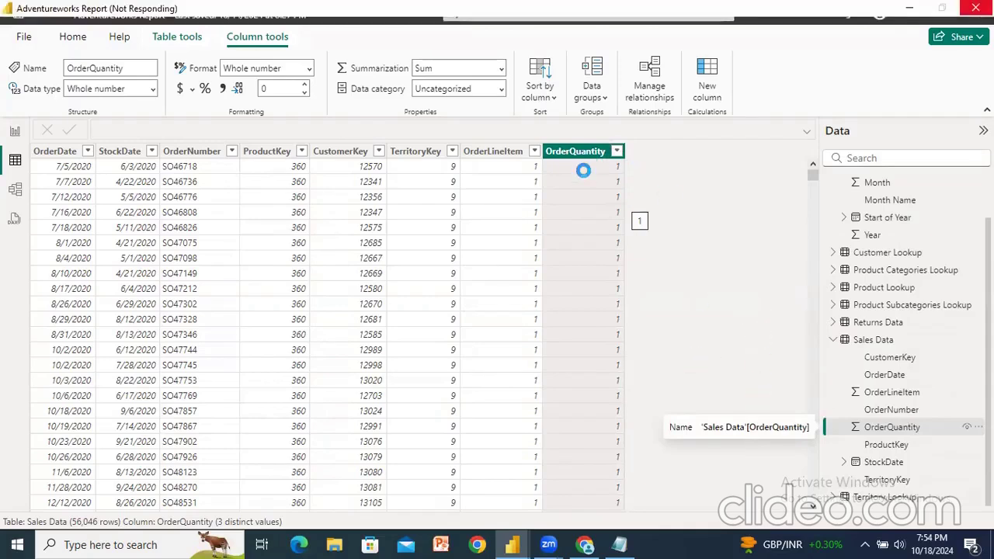
key(alt+Tab)
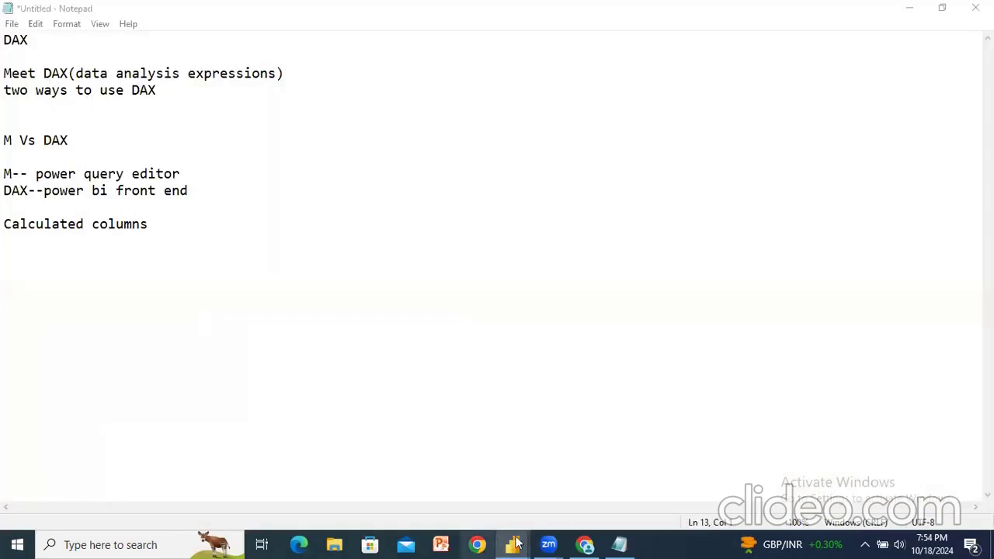
key(alt+Tab)
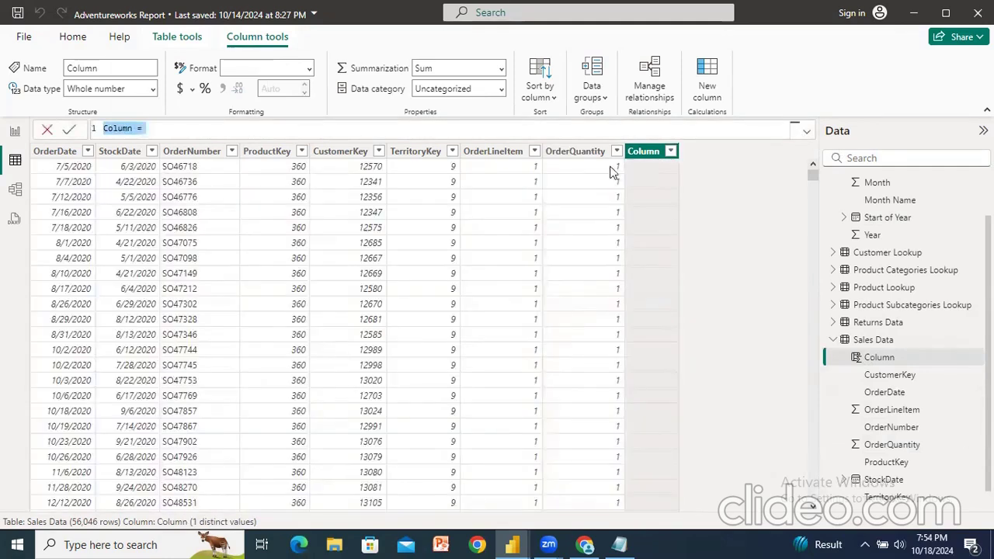
click(805, 132)
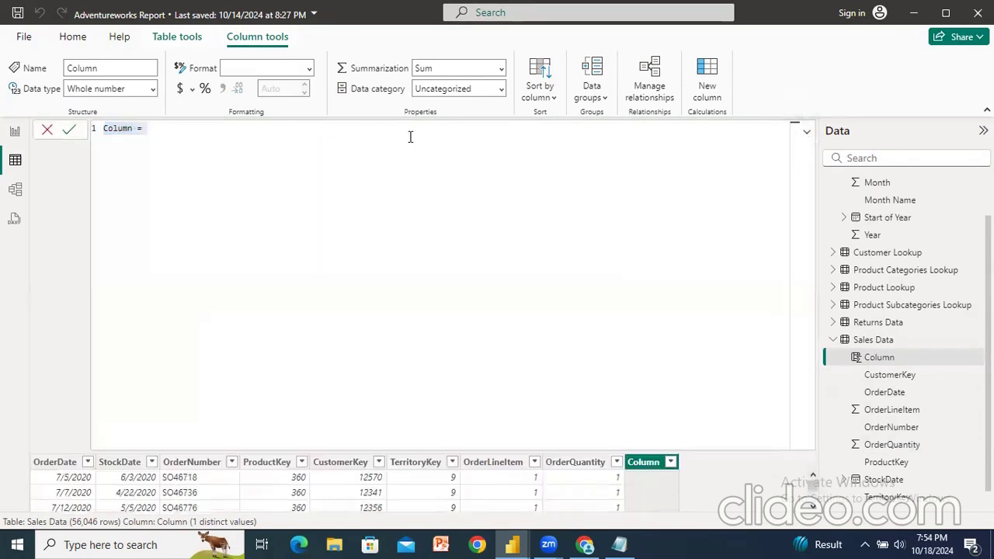
Step: Collapse the formula editor and replace the new column's default formula with the name Quantity Type and an opening IF function
click(808, 135)
click(808, 136)
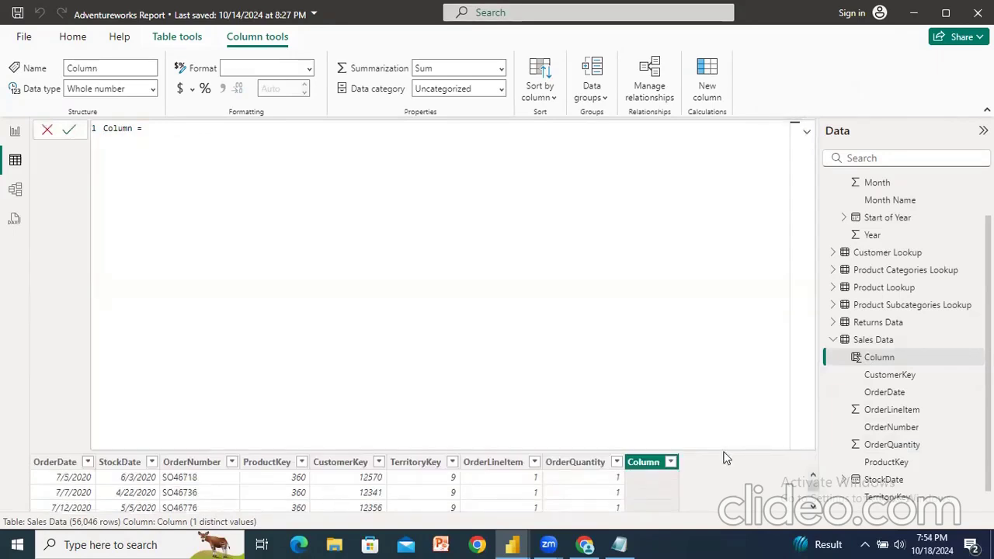
click(806, 132)
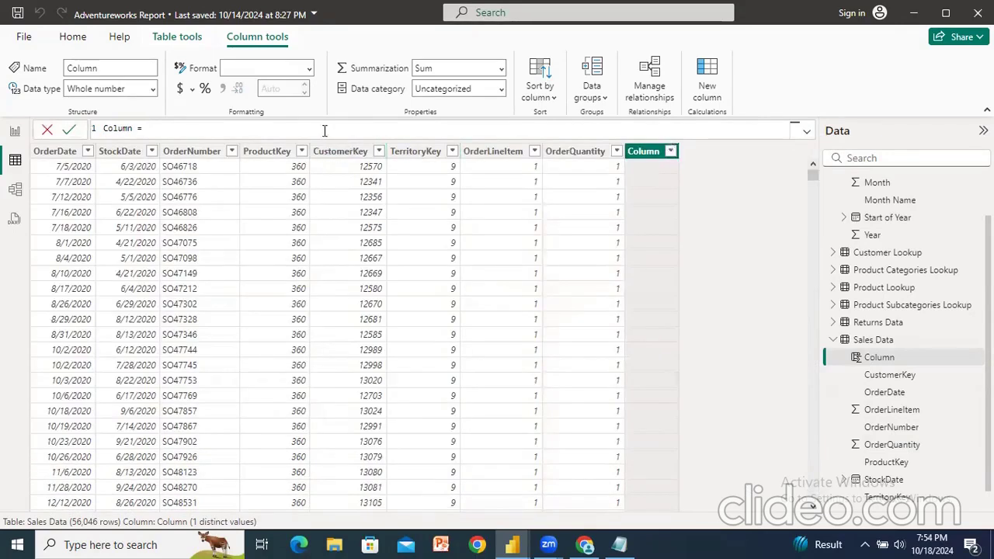
key(ctrl+a)
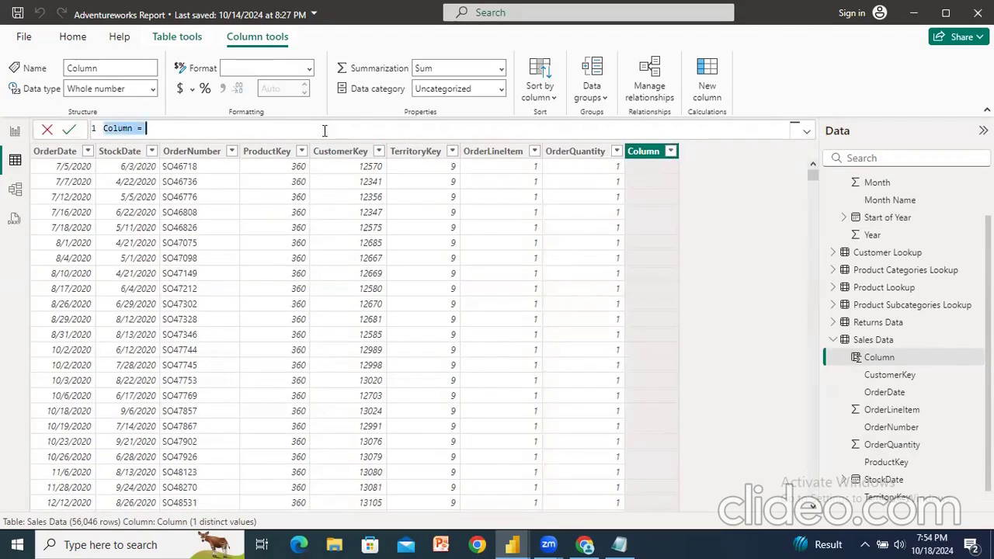
text(Ord)
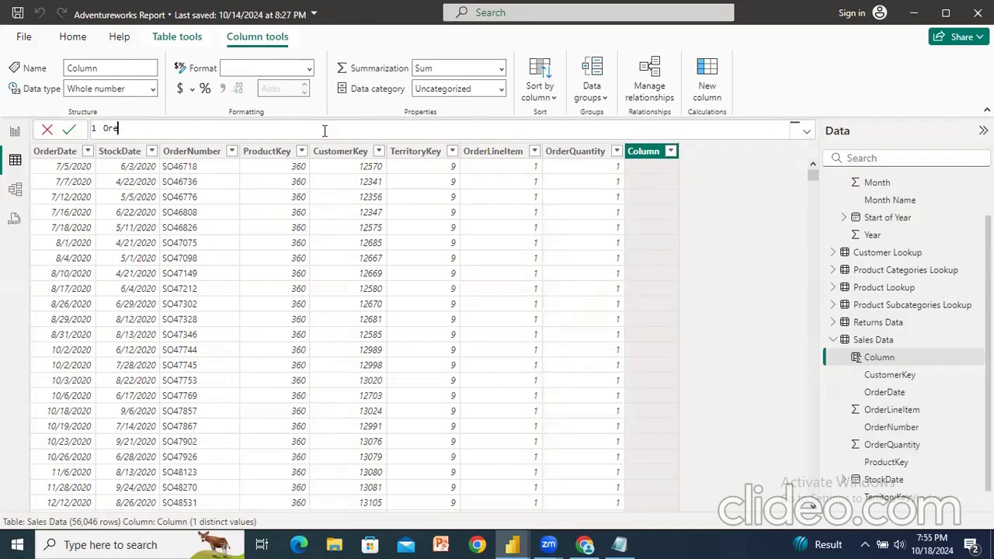
key(BackSpace)
key(BackSpace)
key(BackSpace)
text(Quantity Type=i)
key(Tab)
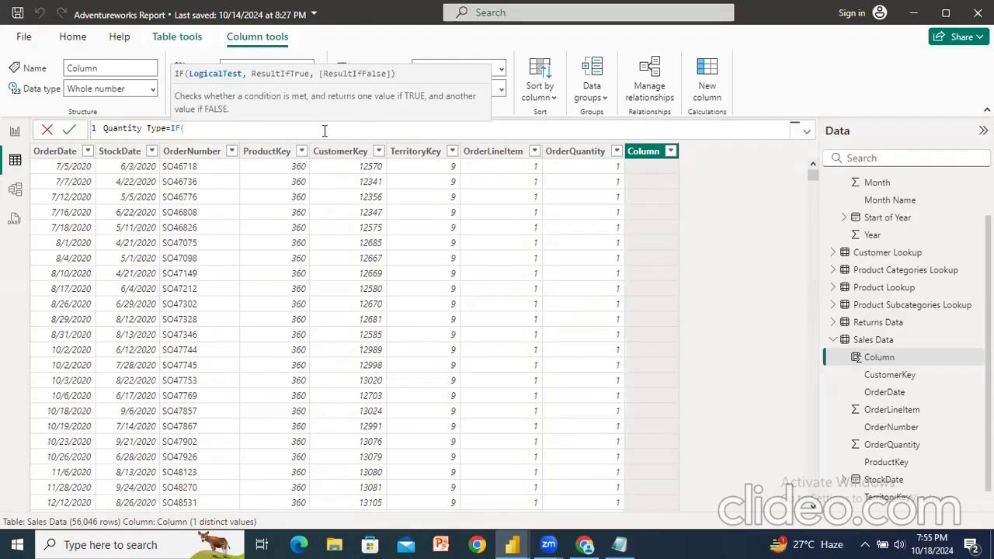
Step: Make the IF return "Multiple items" when 'Sales Data'[OrderQuantity]>1, otherwise "Single Item", commit it and check the column's distinct values
text(ord)
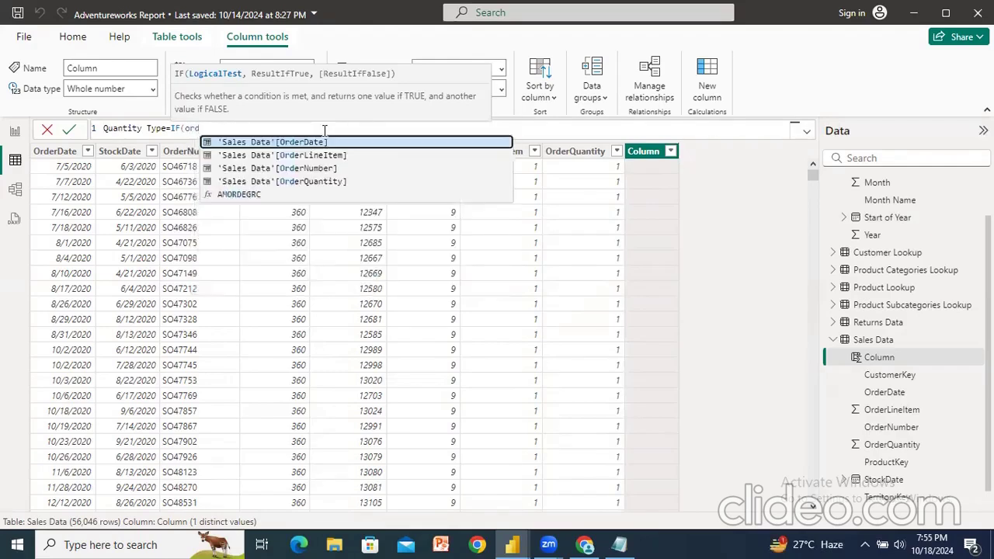
click(295, 183)
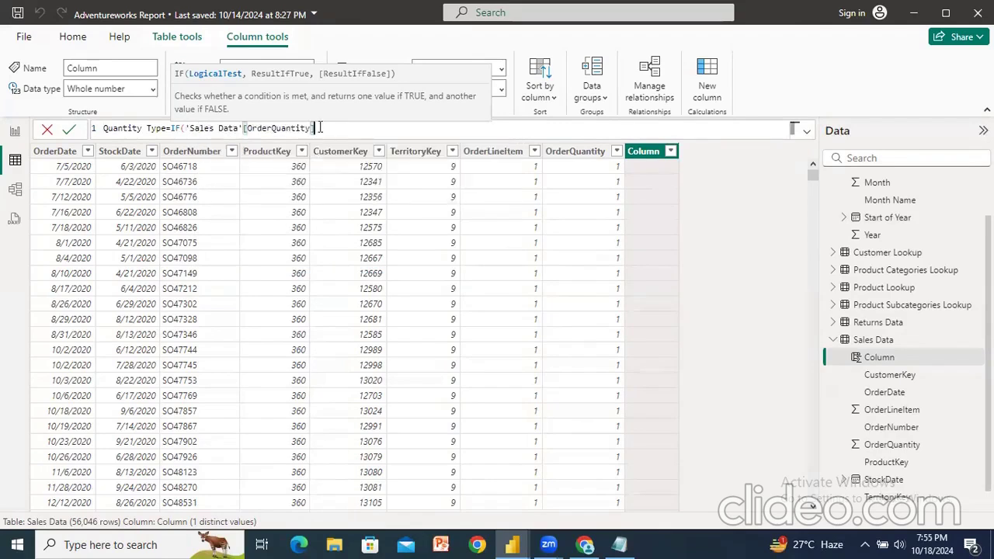
text(>1,"Multiple items")
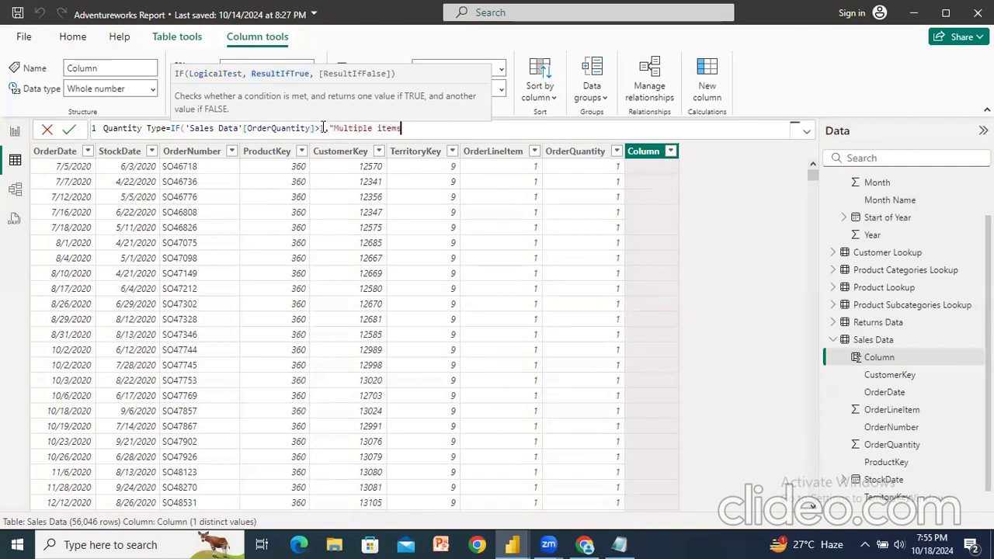
text(,"Single)
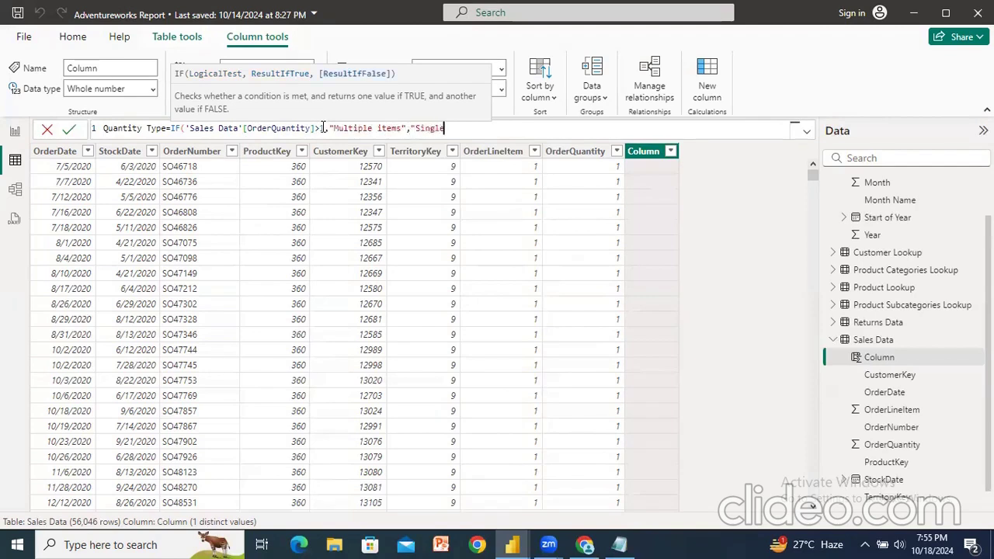
text( Item"))
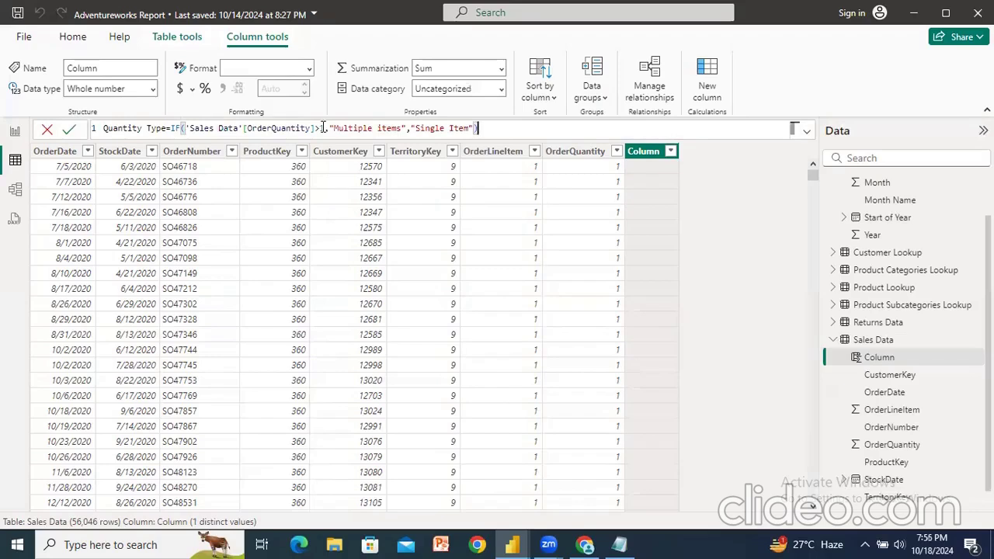
click(69, 130)
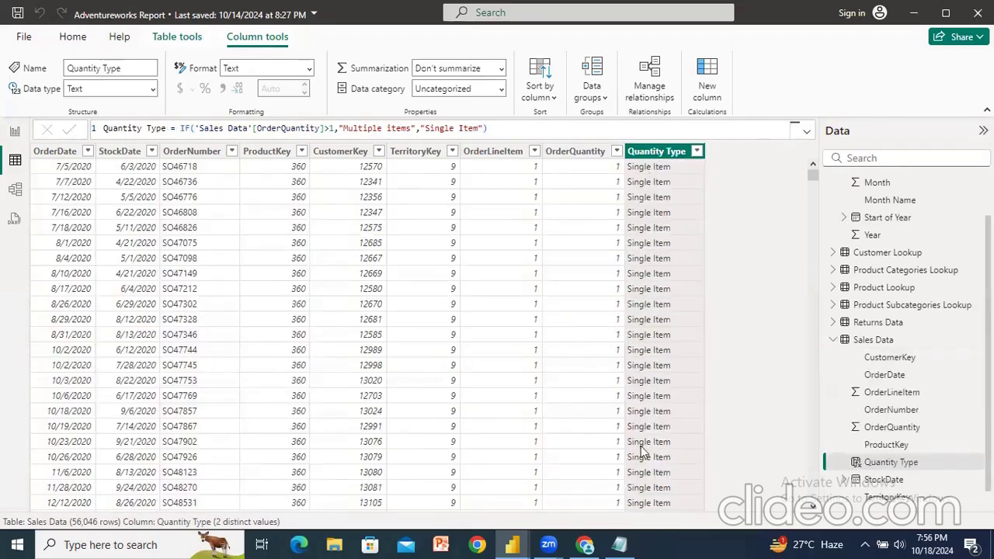
click(697, 152)
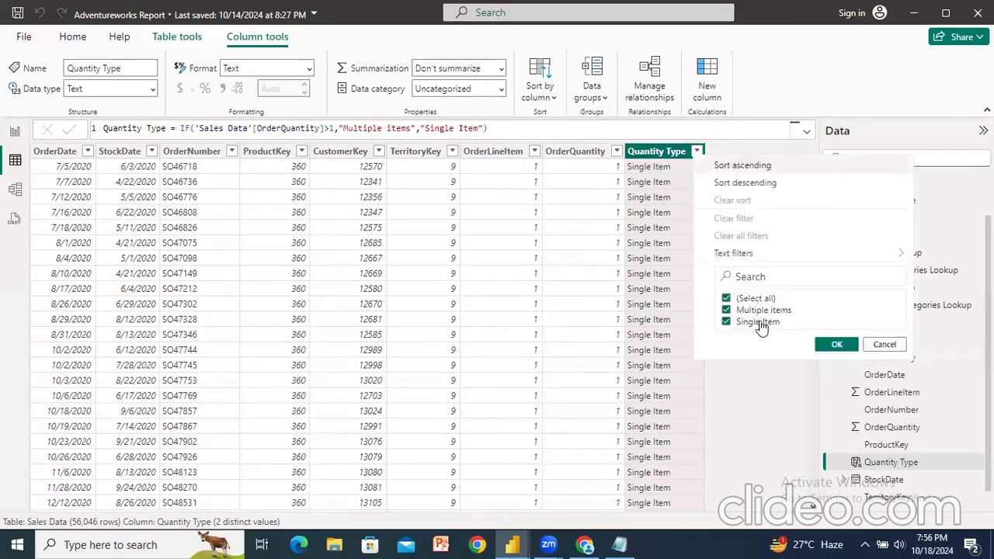
click(883, 345)
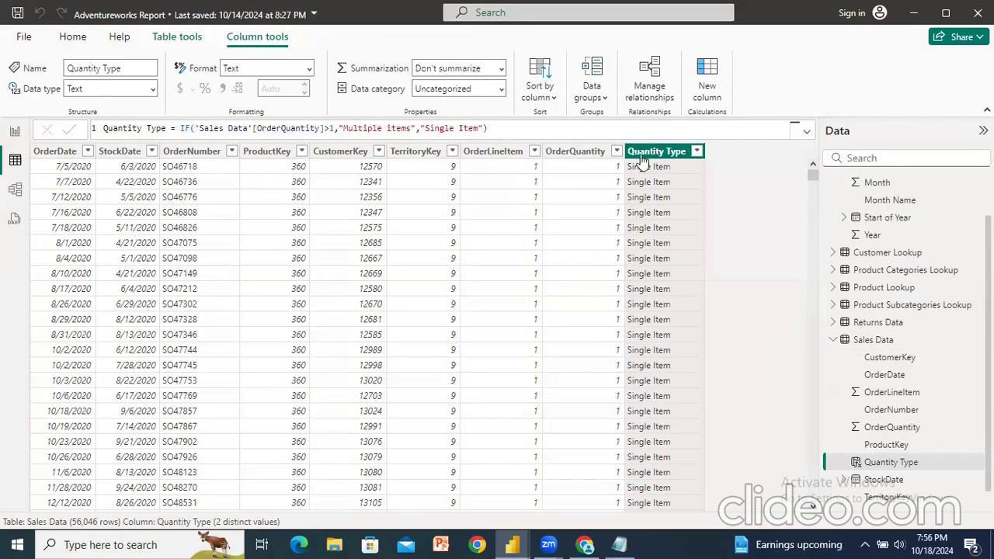
Step: Add another calculated column to Sales Data with the formula Total Quantity=SUM('Sales Data'[OrderQuantity])
click(576, 151)
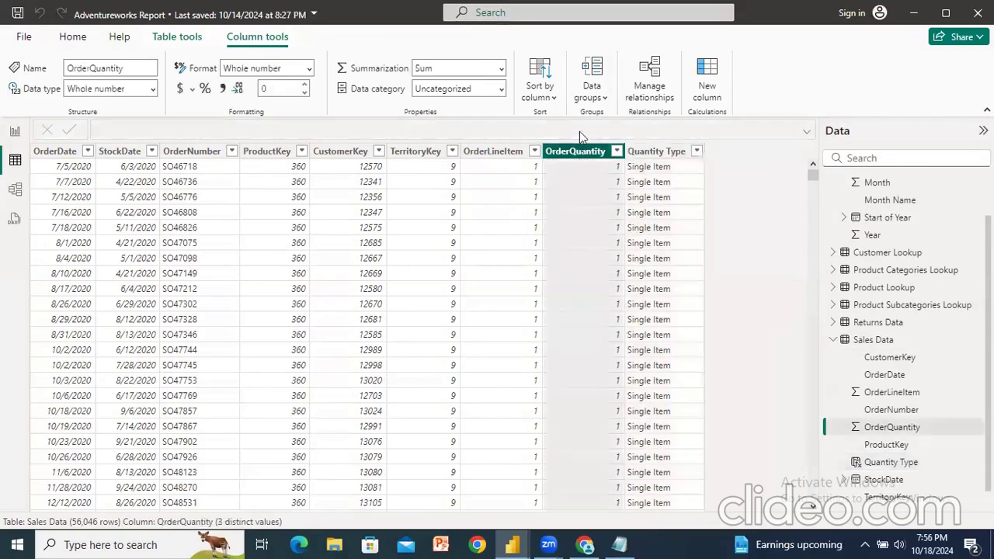
click(708, 90)
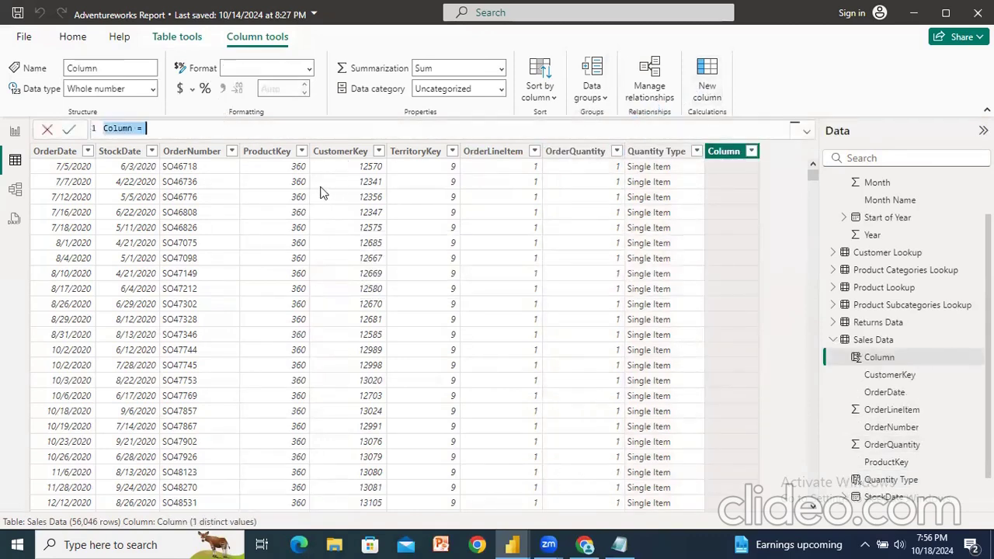
text(Total Quantity)
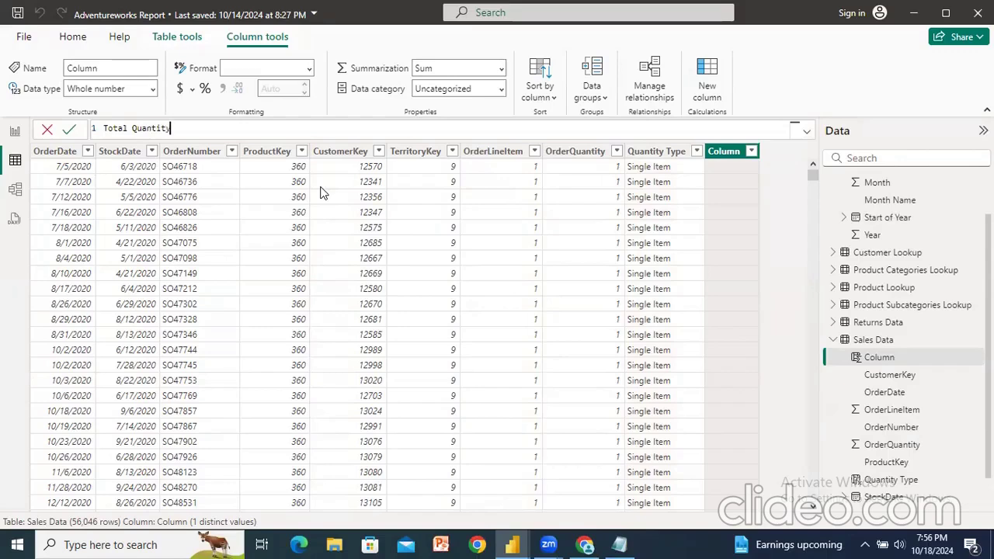
text(=su)
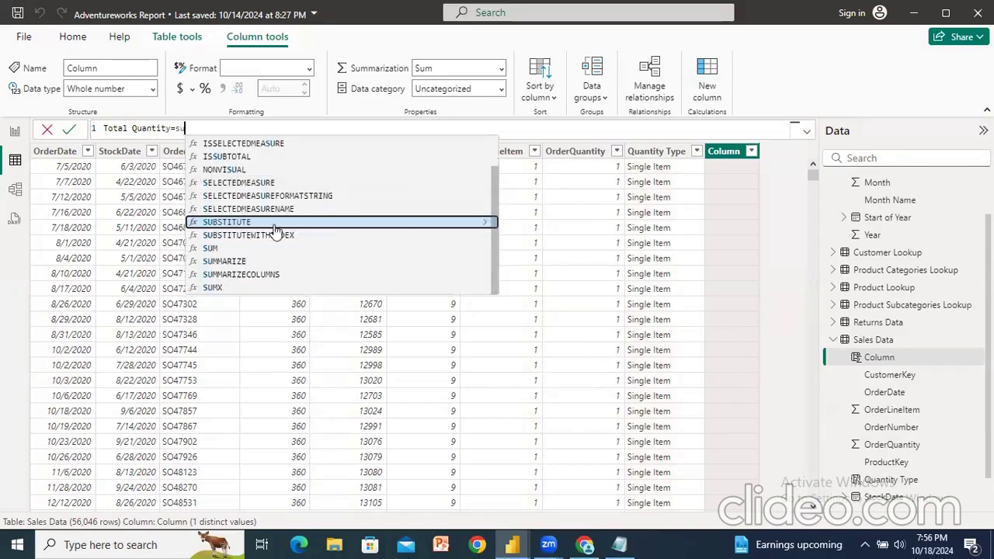
click(242, 248)
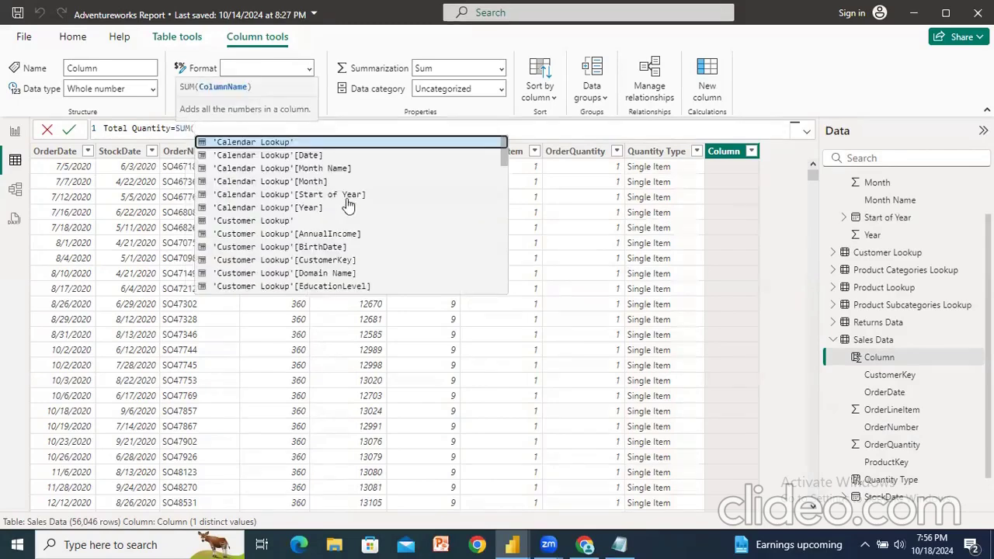
text(orde)
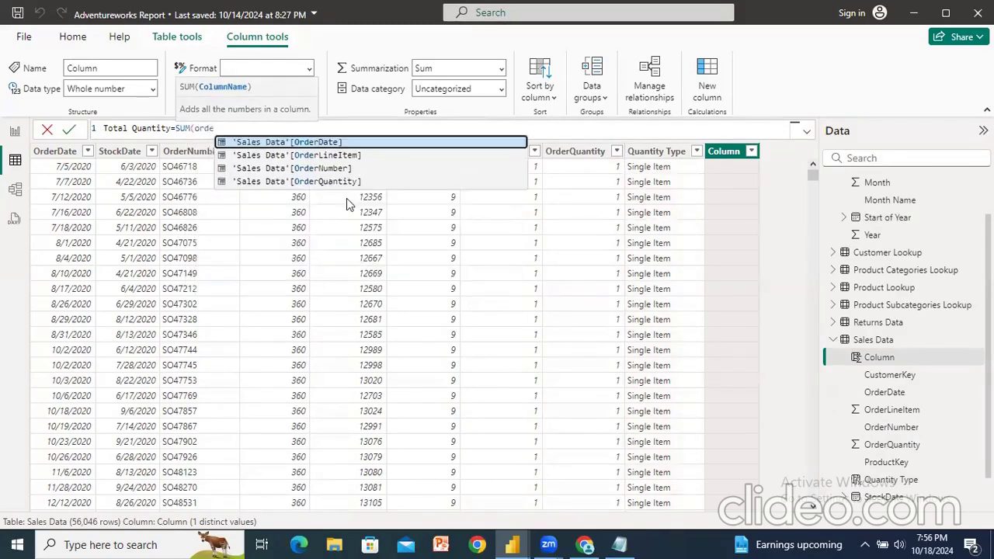
click(350, 183)
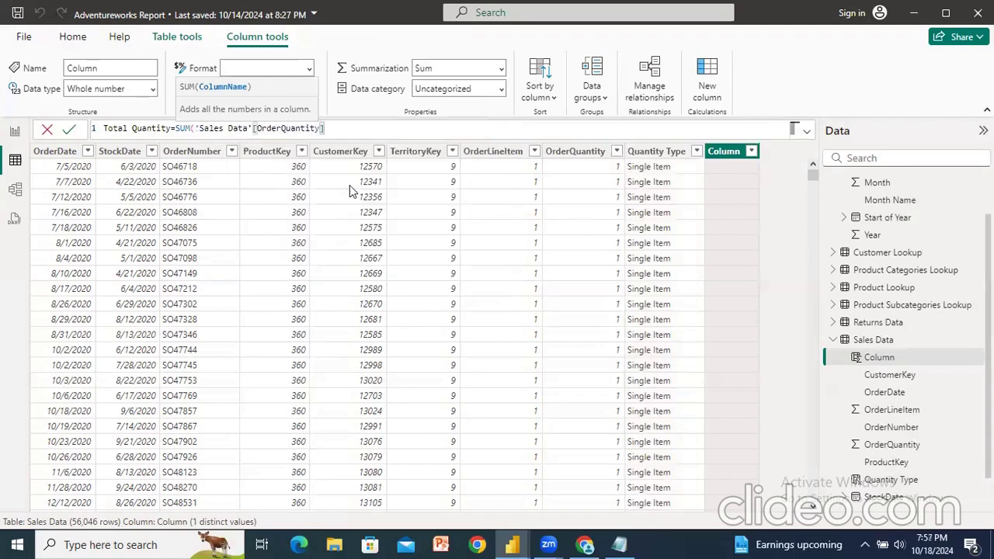
text())
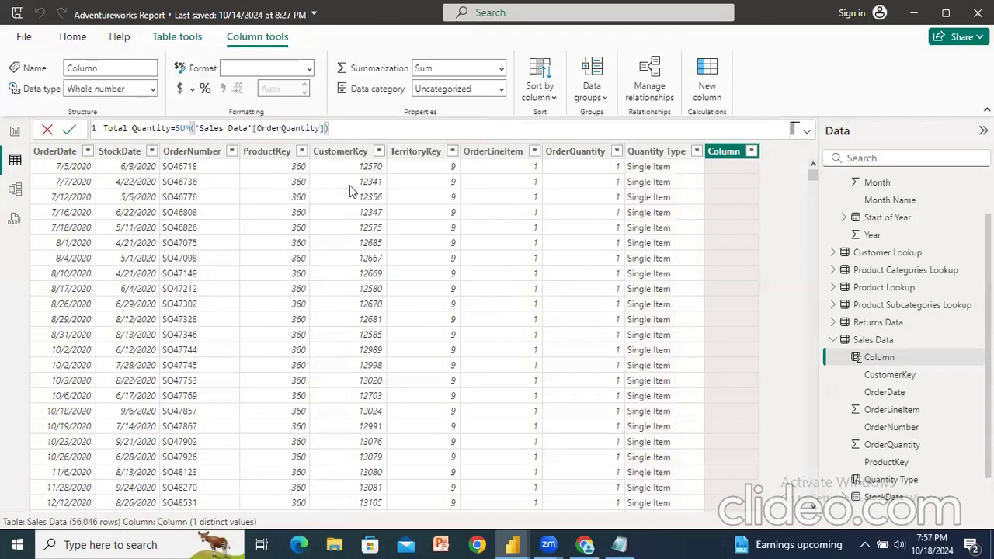
click(69, 129)
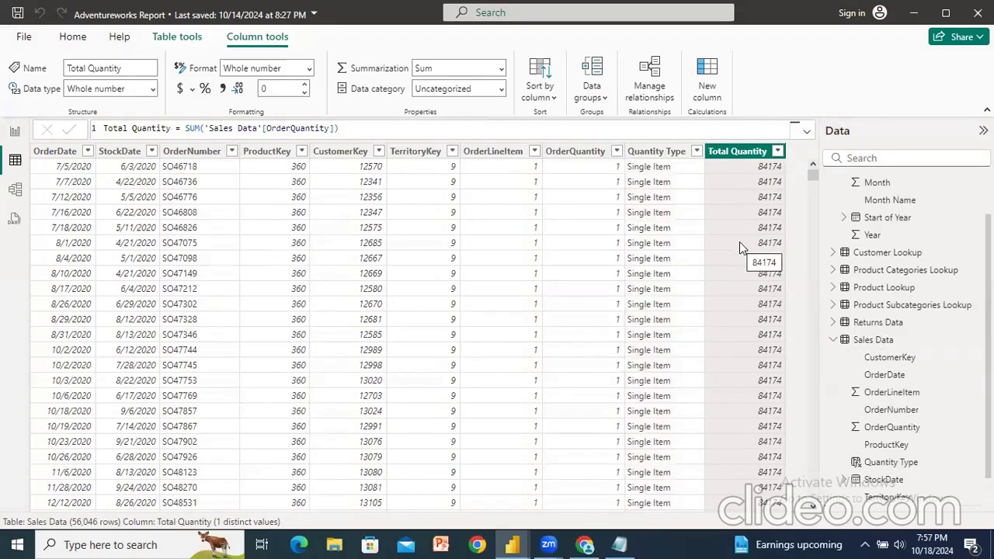
Step: Delete the Total Quantity column from the Sales Data table
right_click(743, 152)
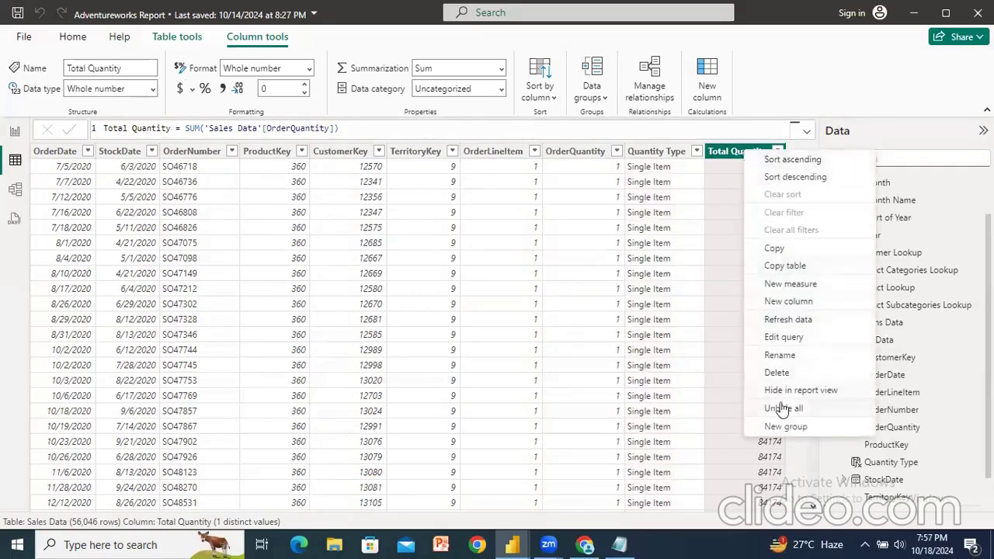
click(777, 374)
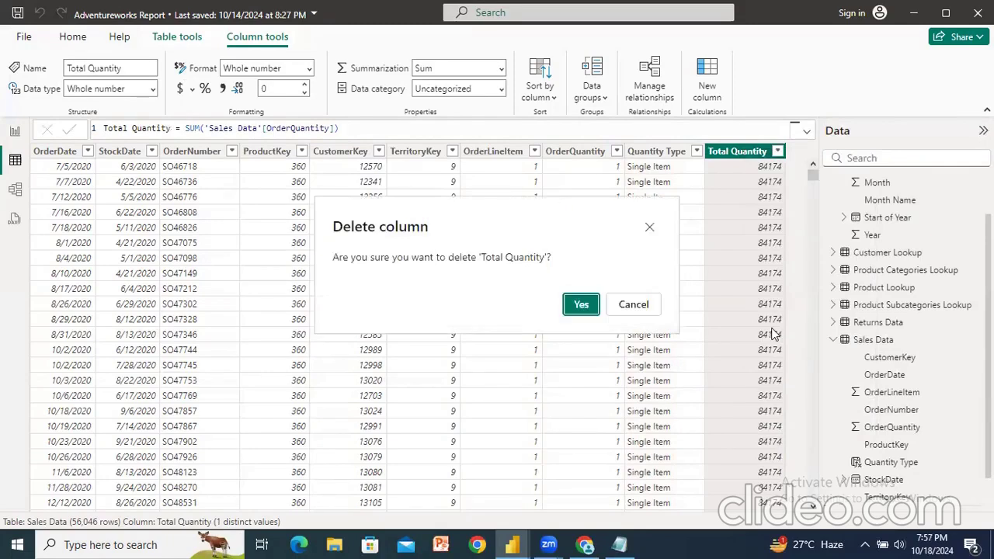
click(583, 305)
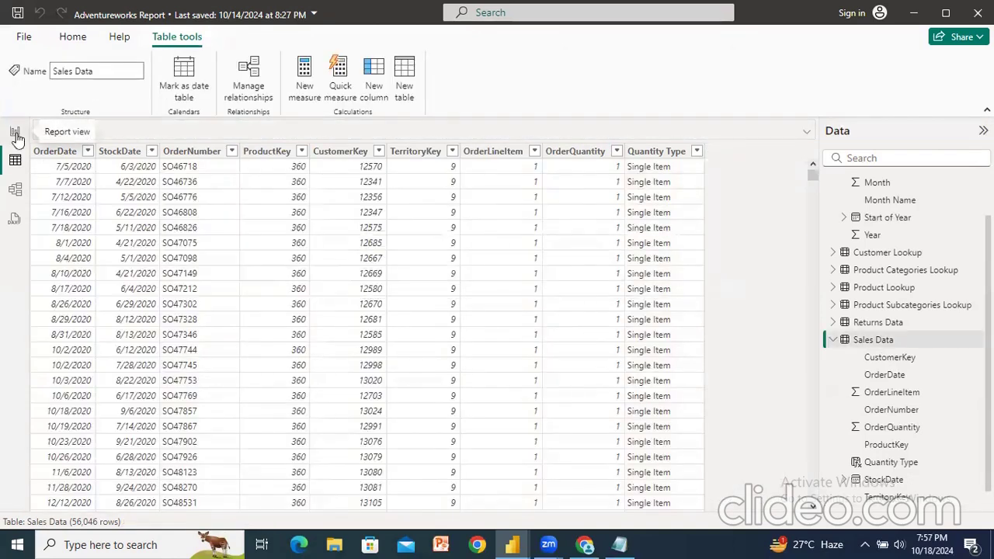
Step: Show the report page, select the matrix and display the fields used in its rows, columns and values
click(14, 133)
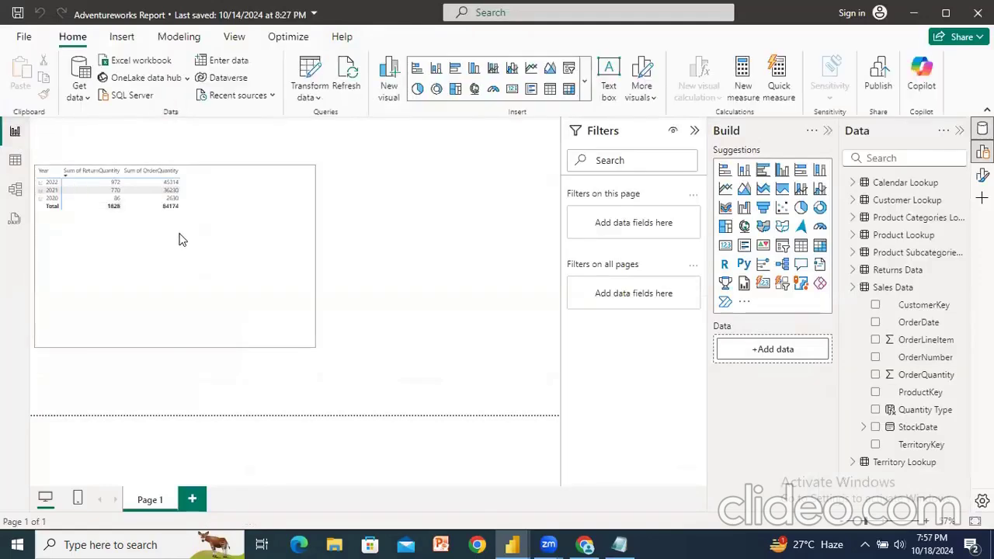
click(248, 263)
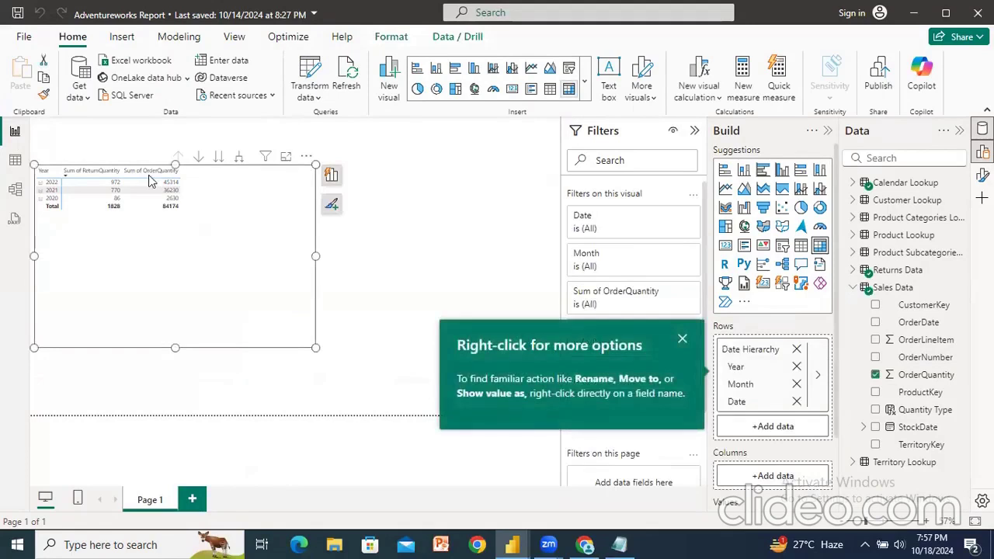
click(330, 177)
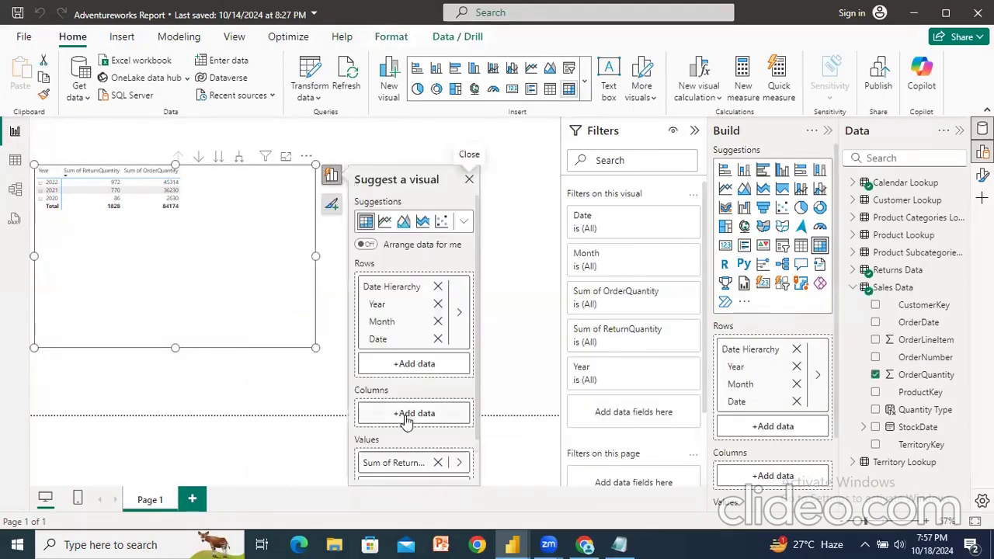
scroll(406, 414, down, 2)
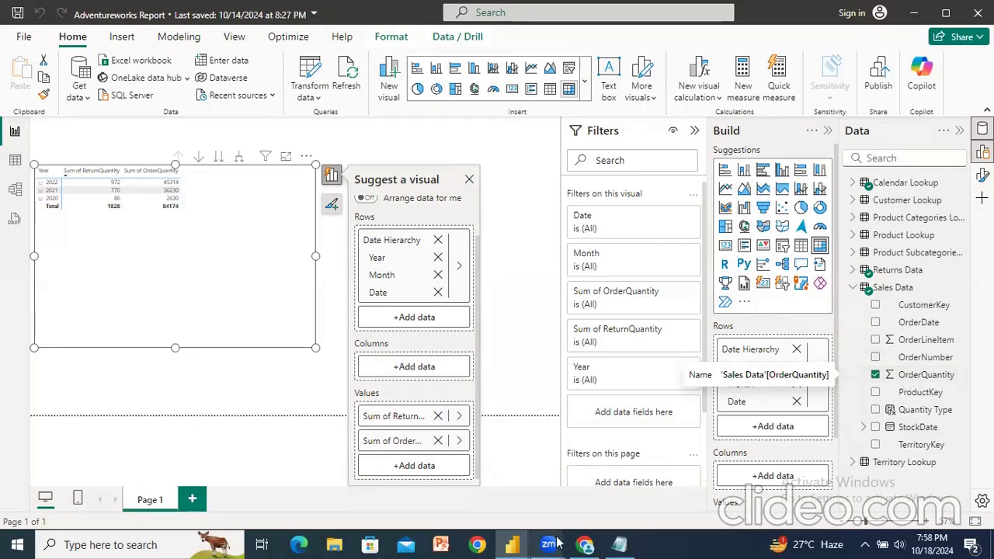
Step: Switch to the Notepad notes and add the heading "Implicit Measures and Explicit measures" below Calculated columns
click(618, 544)
key(Return)
text(Implicit )
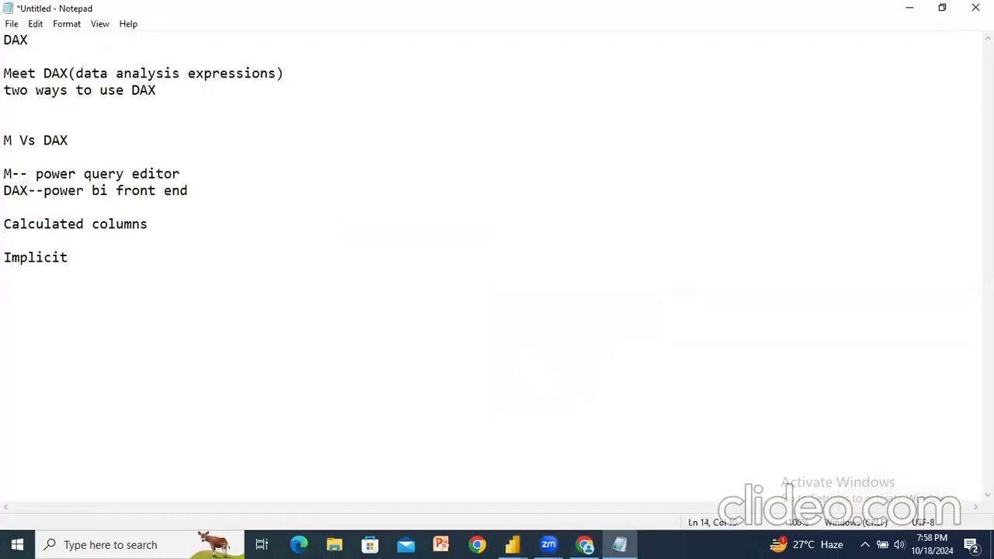
text(Measures and Expli)
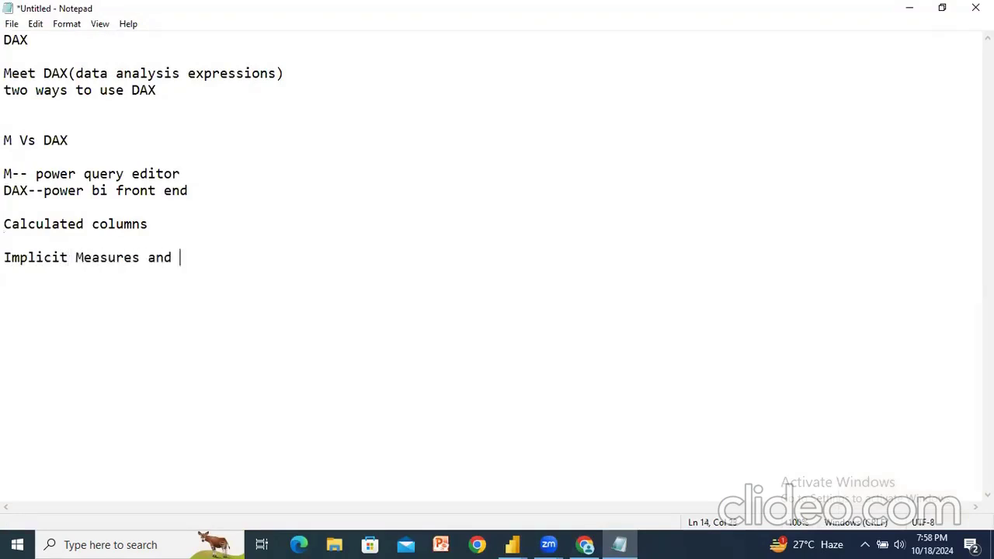
text(measures)
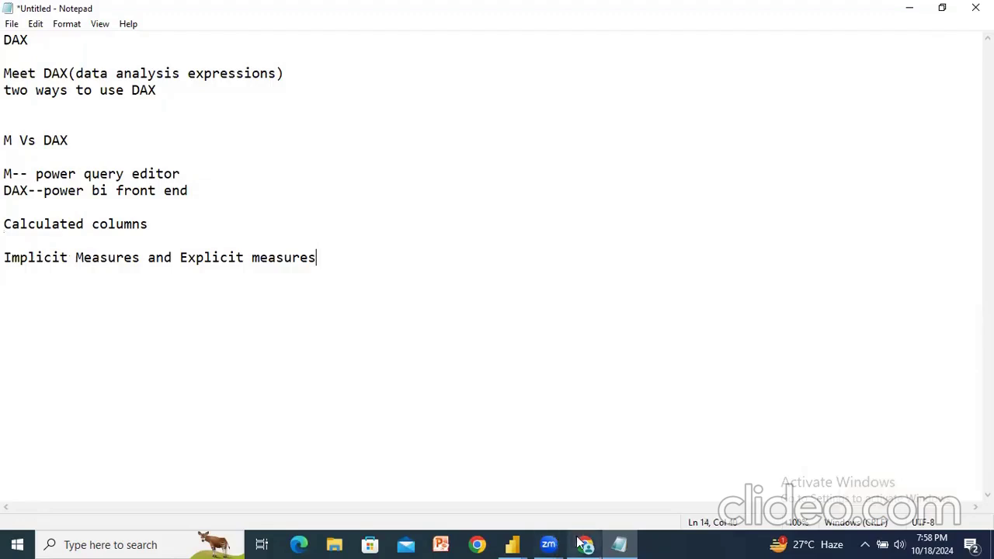
Step: Switch back to Power BI Desktop and remove the sums of ReturnQuantity and OrderQuantity from the matrix's values
click(513, 544)
click(562, 492)
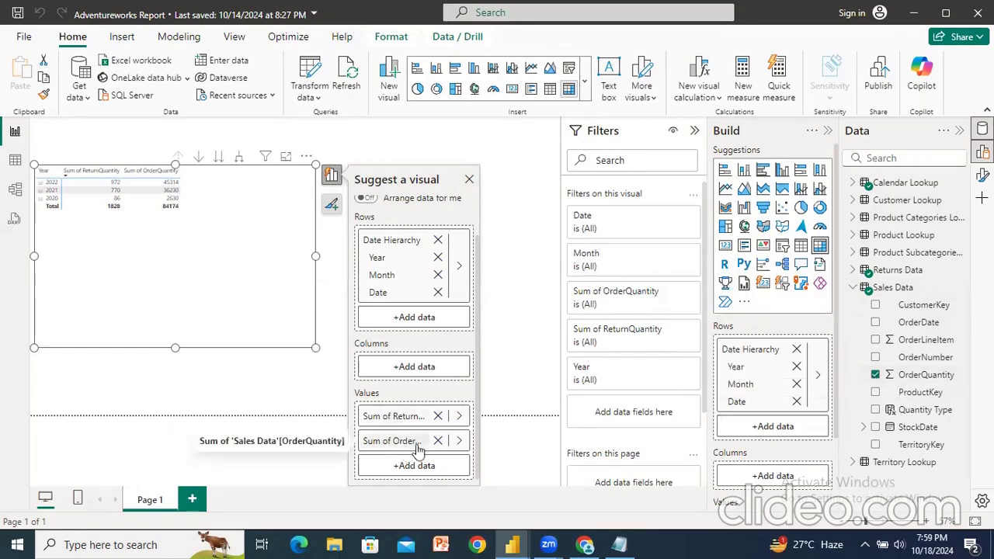
click(437, 417)
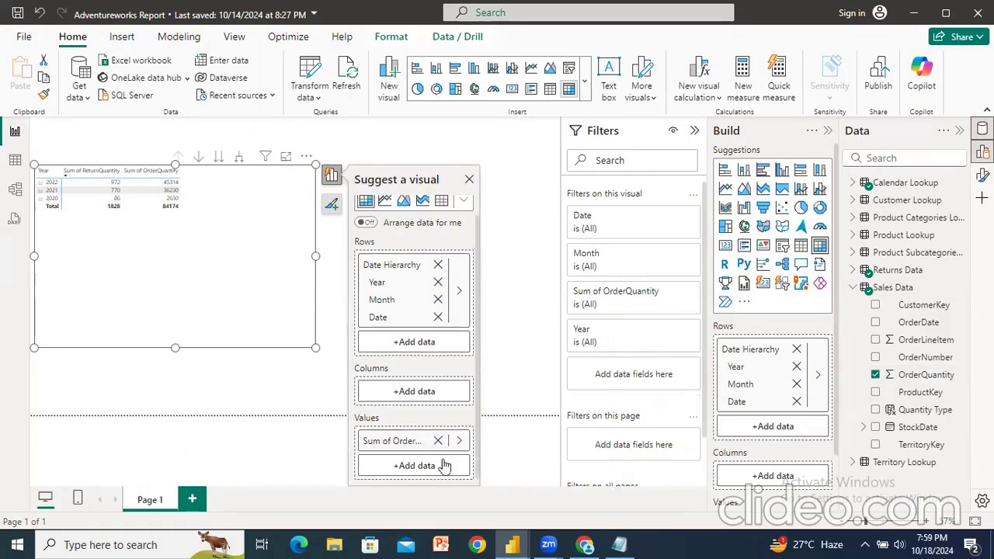
click(438, 440)
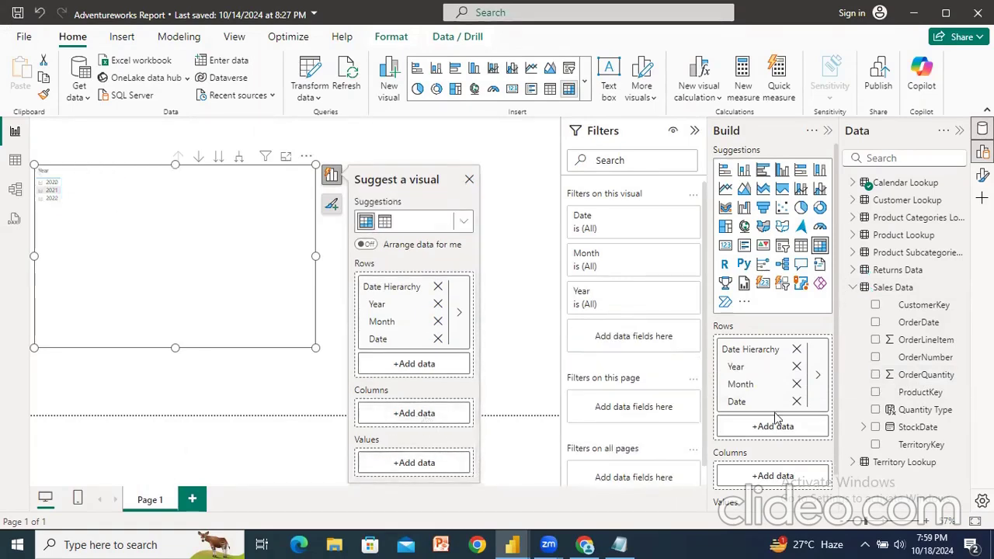
Step: Add the sum of OrderQuantity from Sales Data to the matrix's values
click(875, 374)
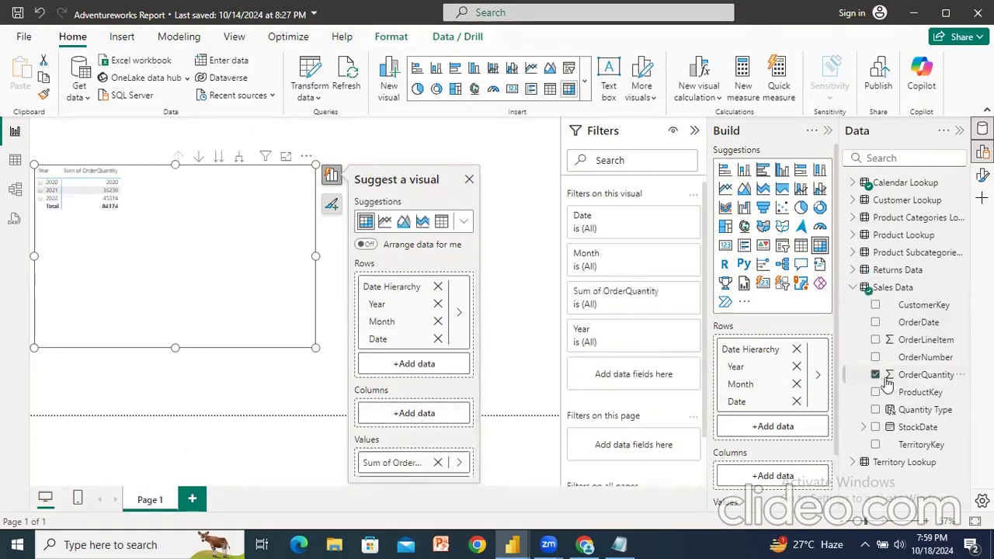
scroll(404, 435, down, 1)
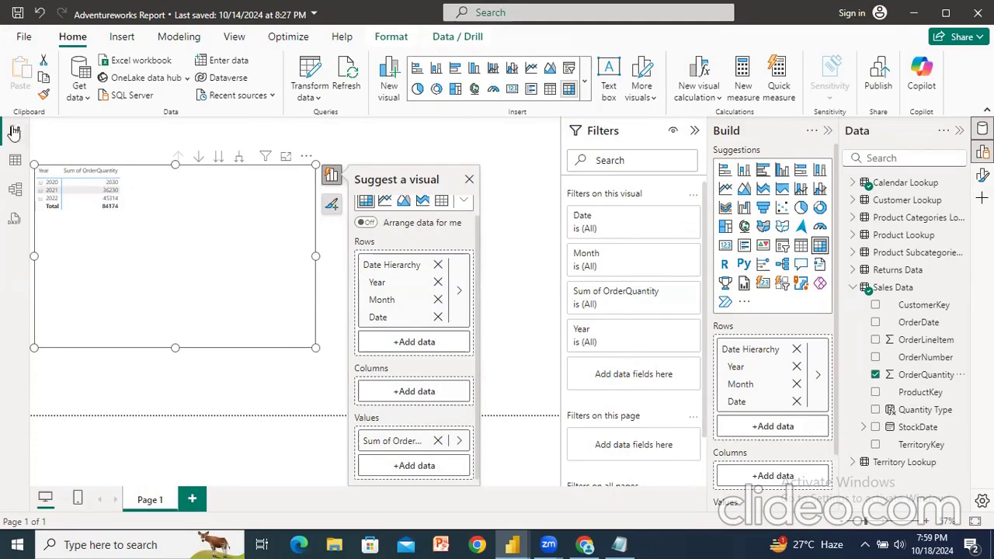
Step: Create an explicit measure in the Sales Data table: Order Quantity = SUM('Sales Data'[OrderQuantity])
click(16, 162)
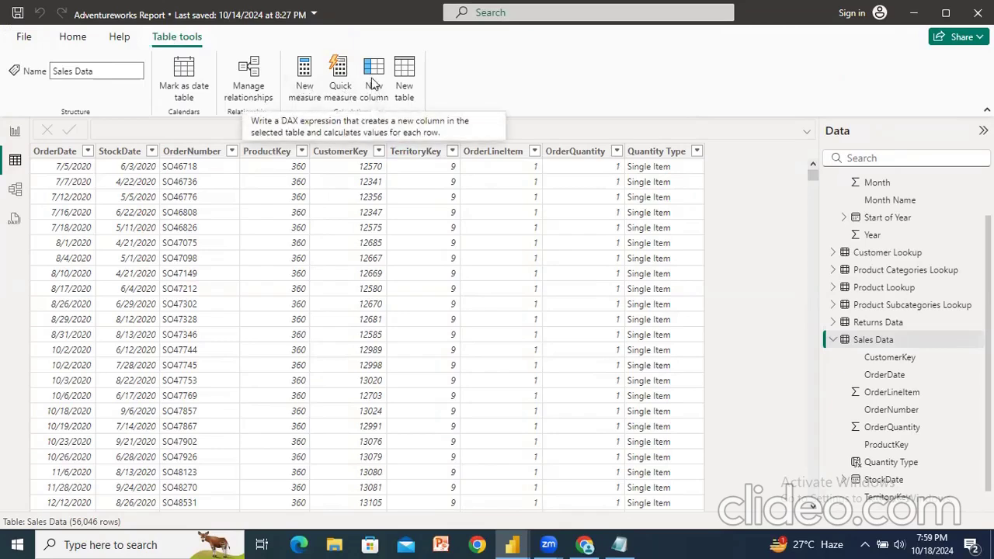
click(304, 77)
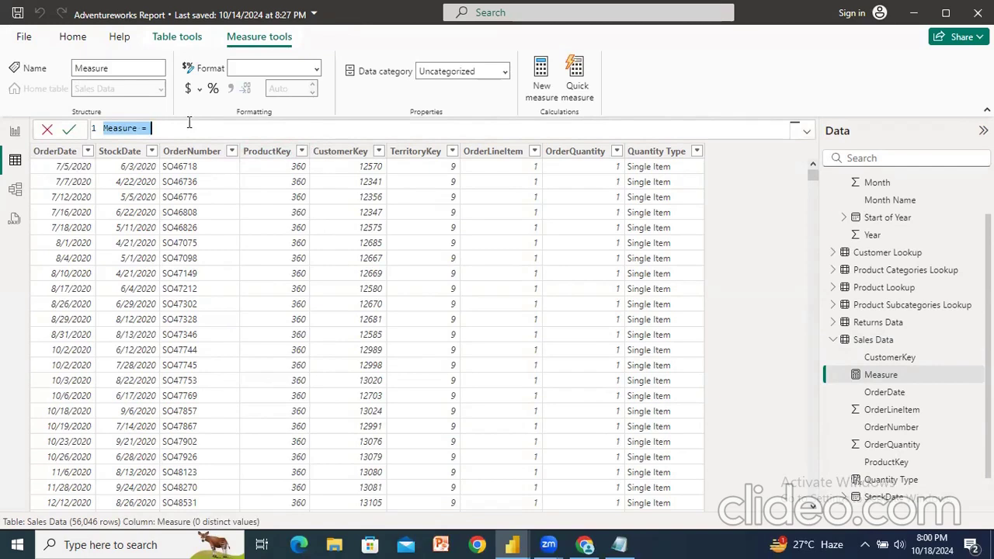
text(Order)
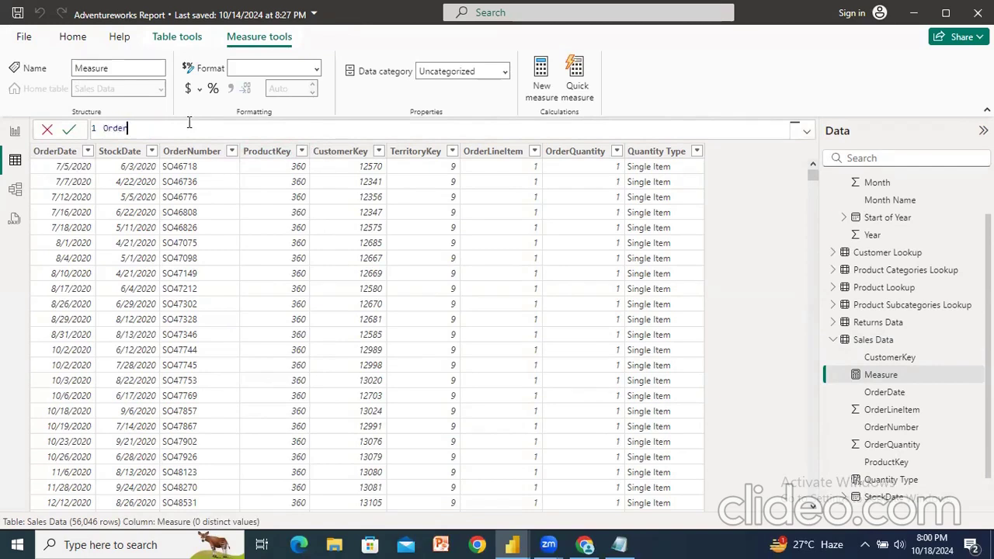
text( Quantity=sum)
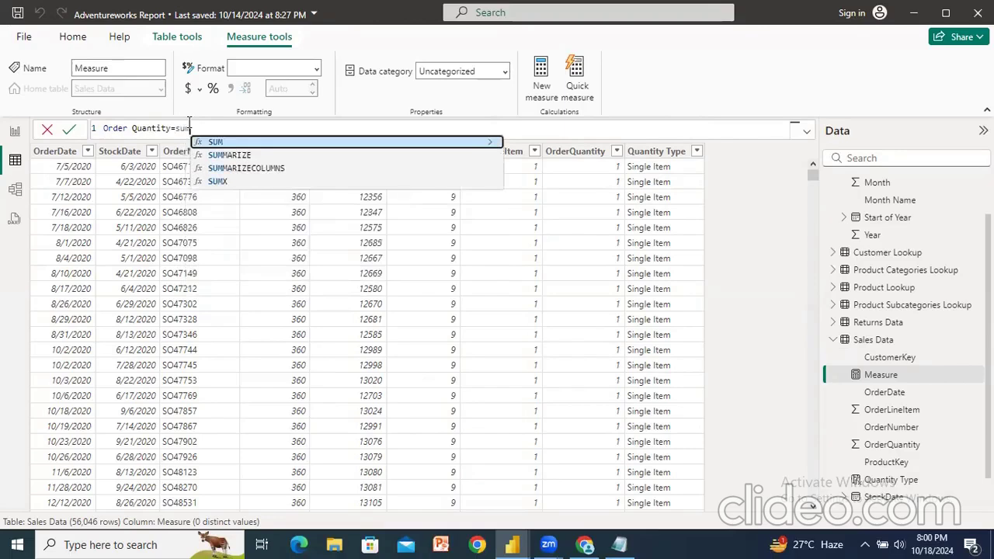
click(232, 145)
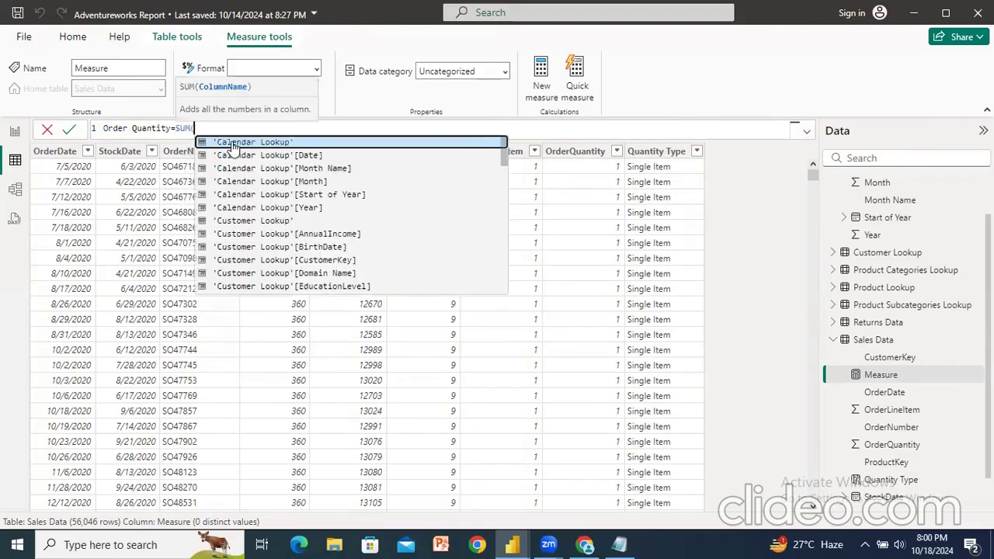
text(or)
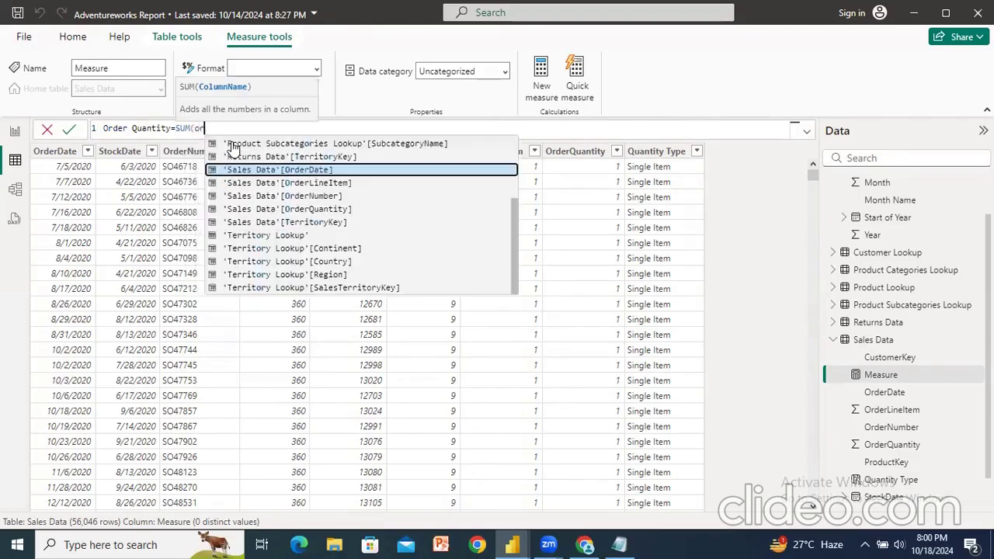
click(322, 209)
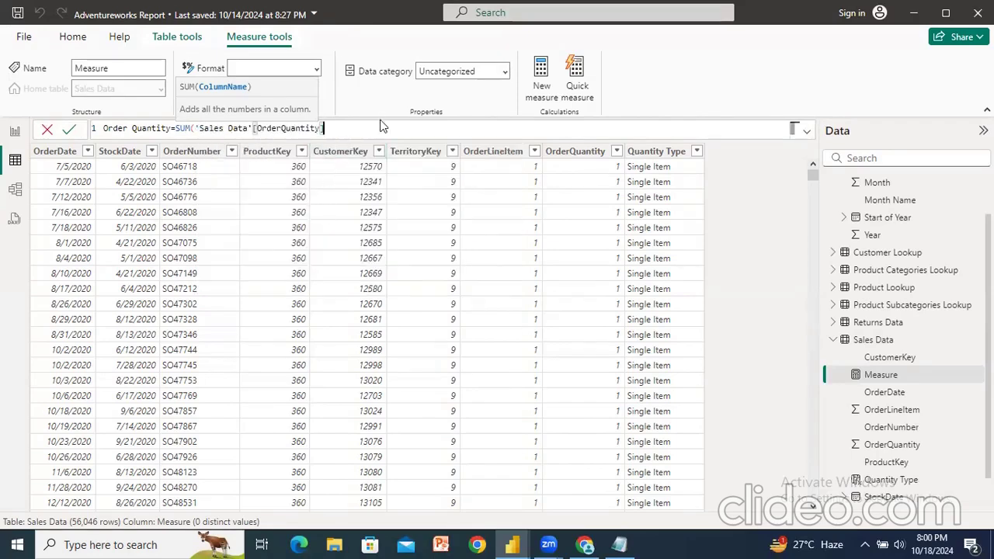
text())
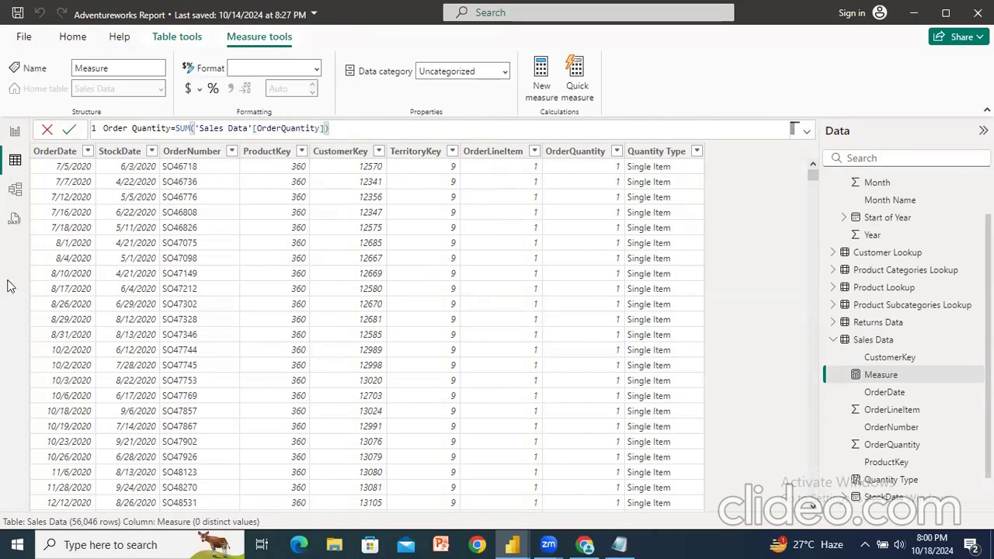
click(69, 130)
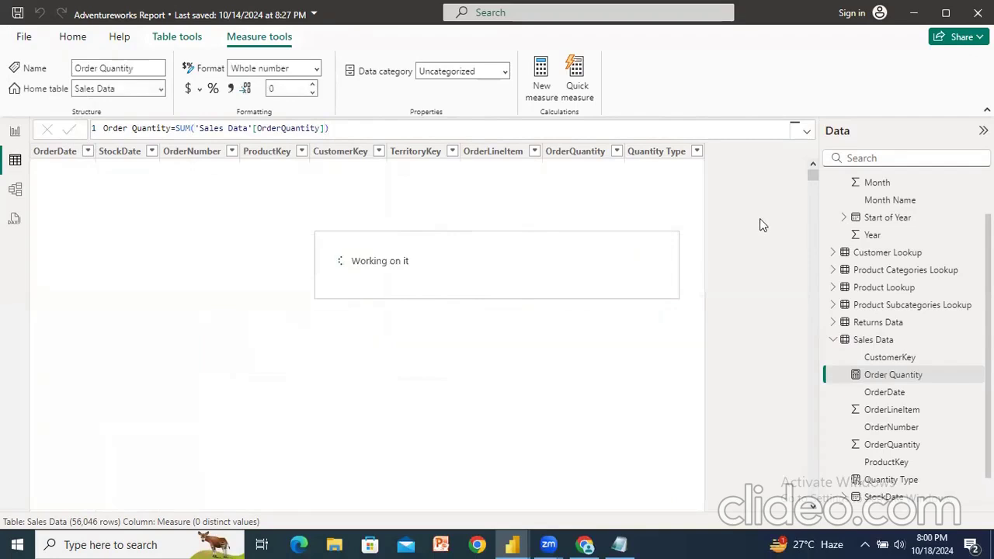
click(865, 379)
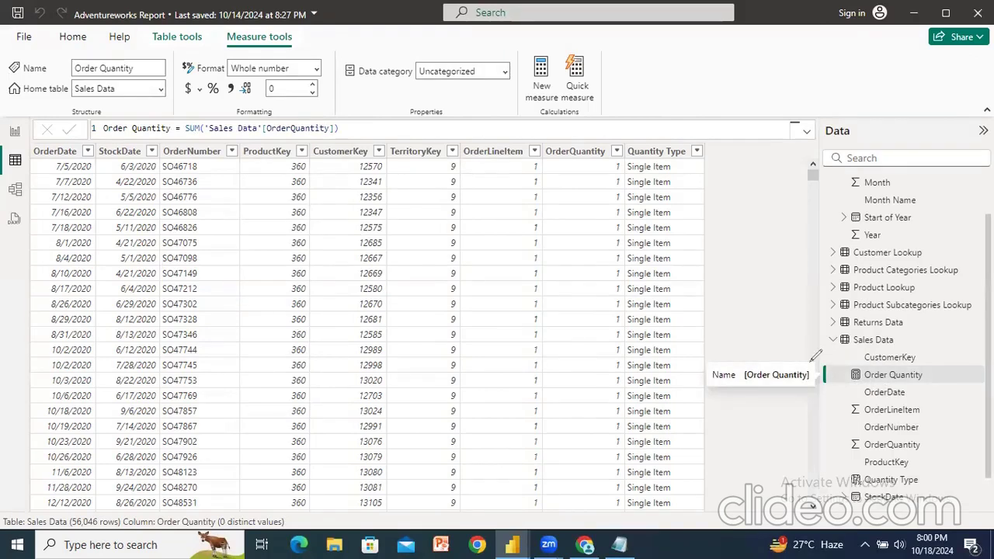
mouse_move(845, 361)
mouse_down()
mouse_move(843, 379)
mouse_move(858, 386)
mouse_move(862, 361)
mouse_move(845, 360)
mouse_up()
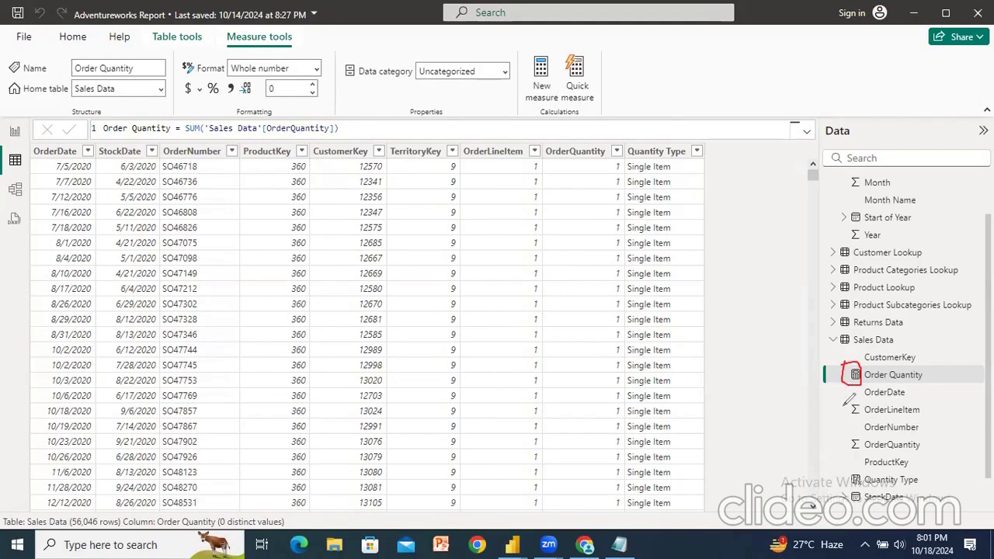
mouse_move(846, 401)
mouse_down()
mouse_move(852, 414)
mouse_move(862, 404)
mouse_move(840, 405)
mouse_move(841, 418)
mouse_move(868, 417)
mouse_up()
key(Escape)
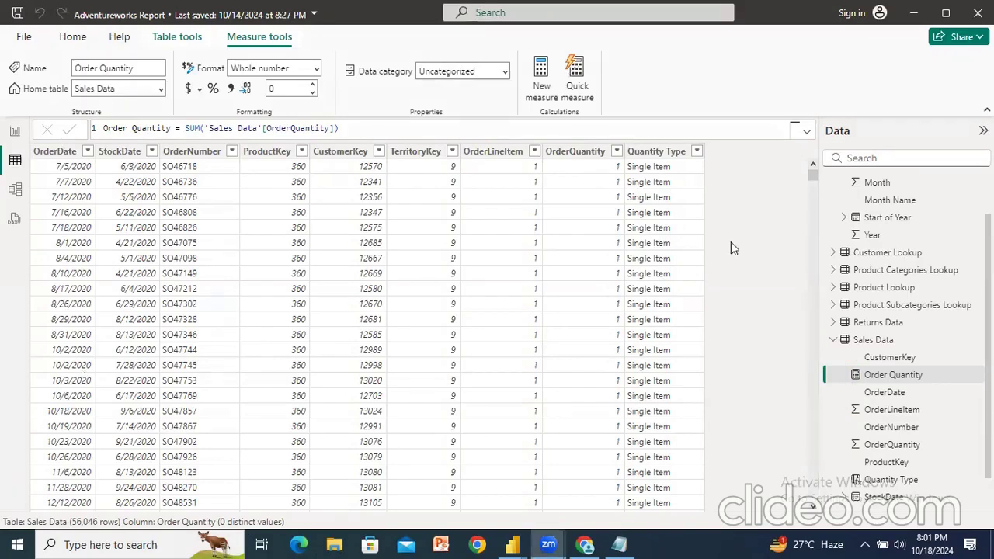
Step: Switch to the Notepad notes and add the heading "Quick Measures:" below the implicit and explicit measures line
click(619, 544)
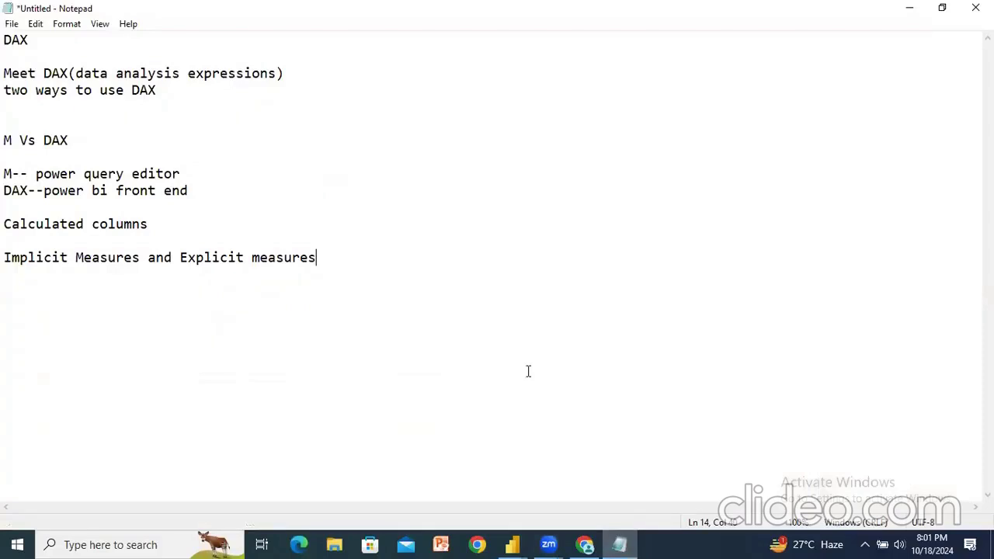
key(Return)
key(Return)
text(Quick Measures:)
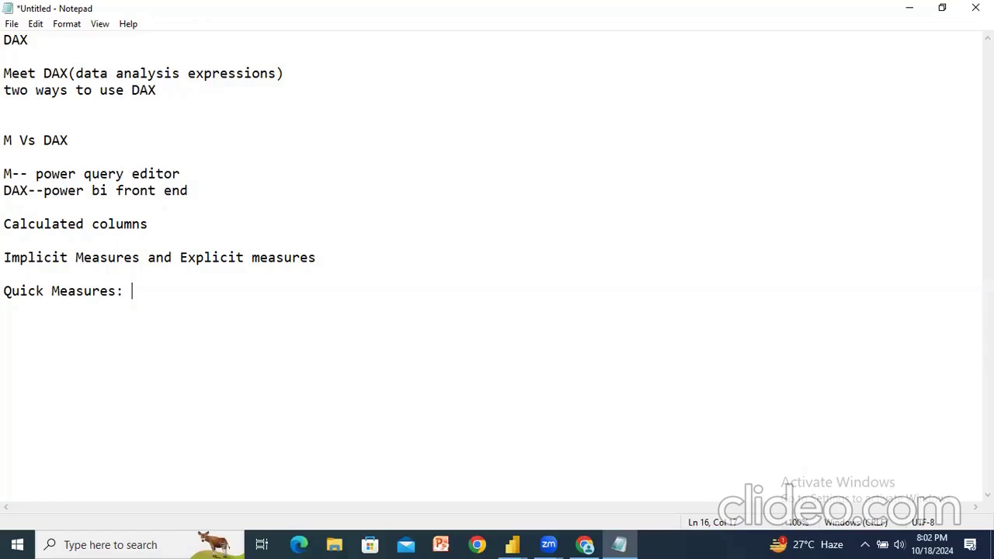
Step: Add the note "calculated columns vs measures" with "--row context" and "filter context" spaced apart on the line below
key(Return)
key(Return)
text(calculated columns vs measures)
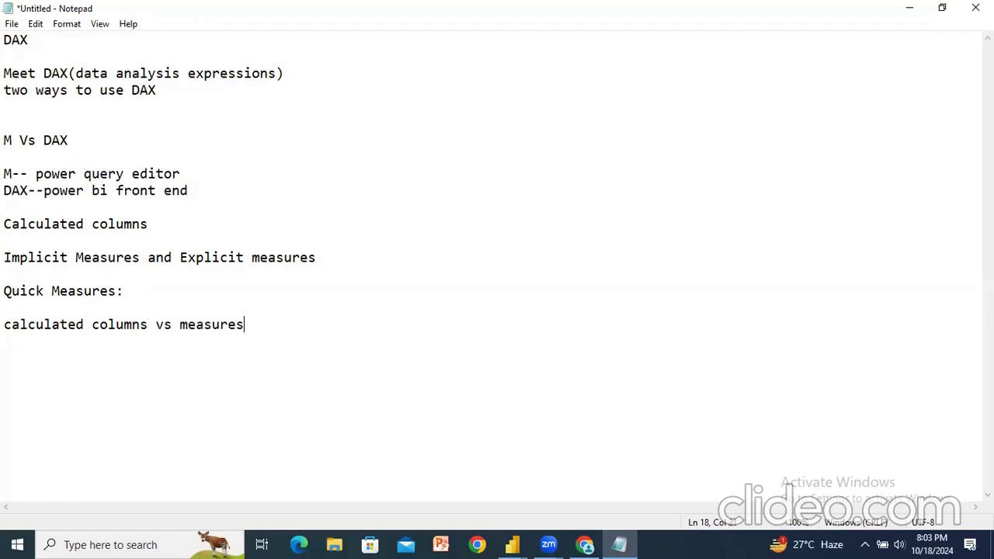
key(Return)
text(--row context)
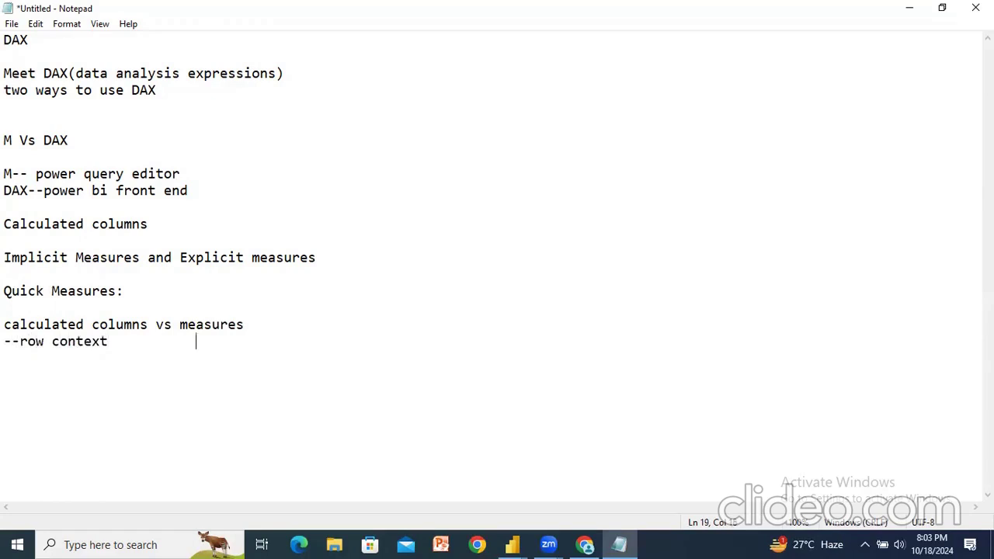
text(           filter context)
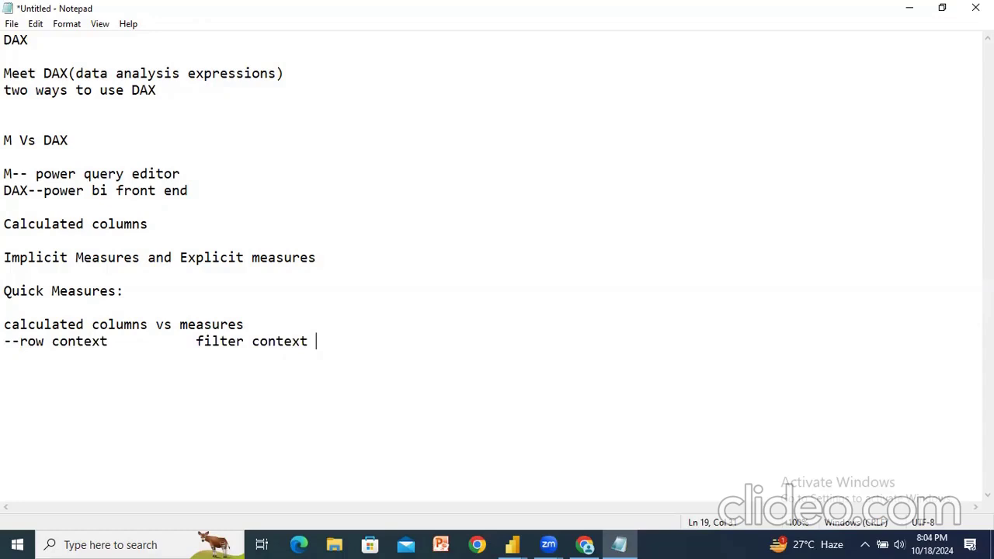
Step: Add the heading "Measure tables" at the end of the notes, separated by a blank line
key(Return)
key(Return)
text(Measure tables)
key(Return)
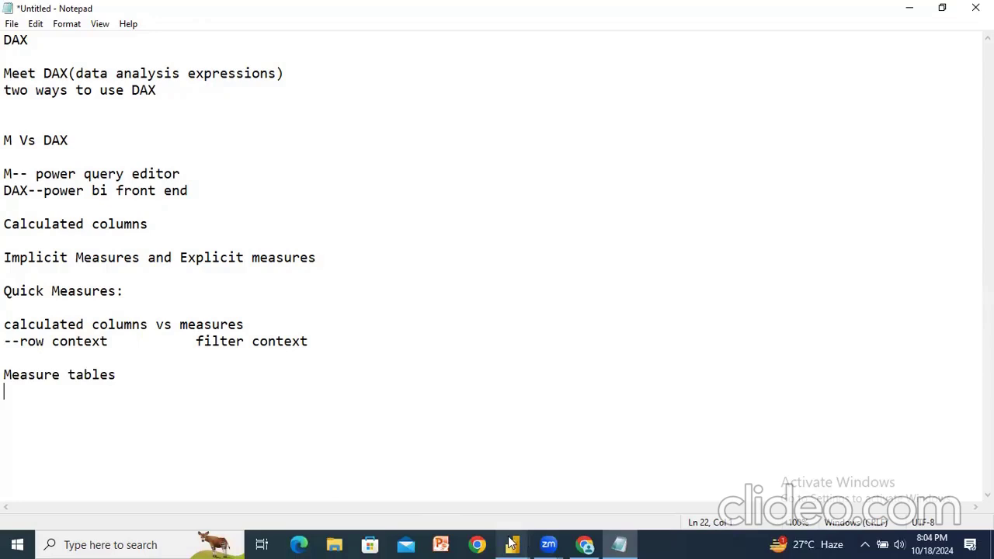
Step: Switch back to the Adventureworks Report in Power BI Desktop and show the Calendar Lookup table's data
mouse_move(510, 543)
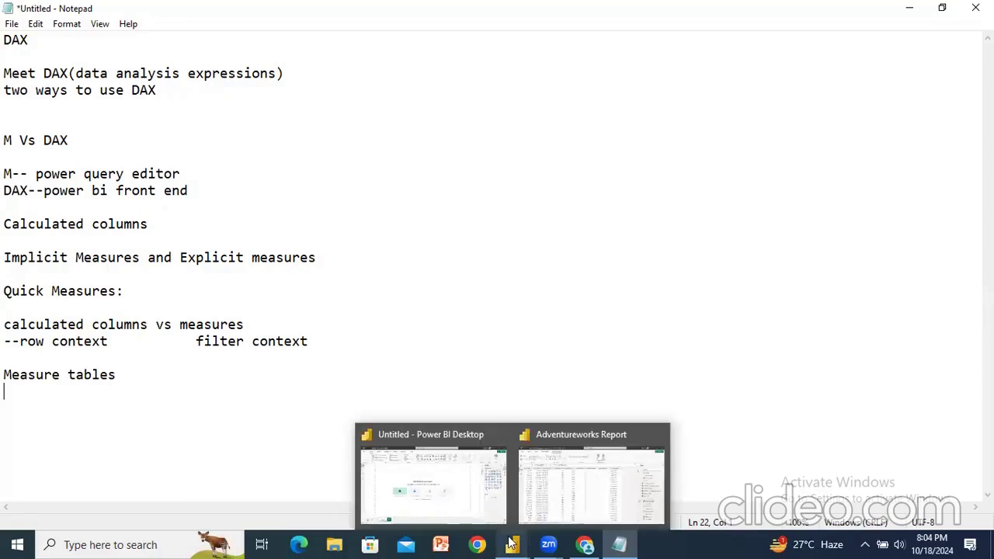
click(541, 512)
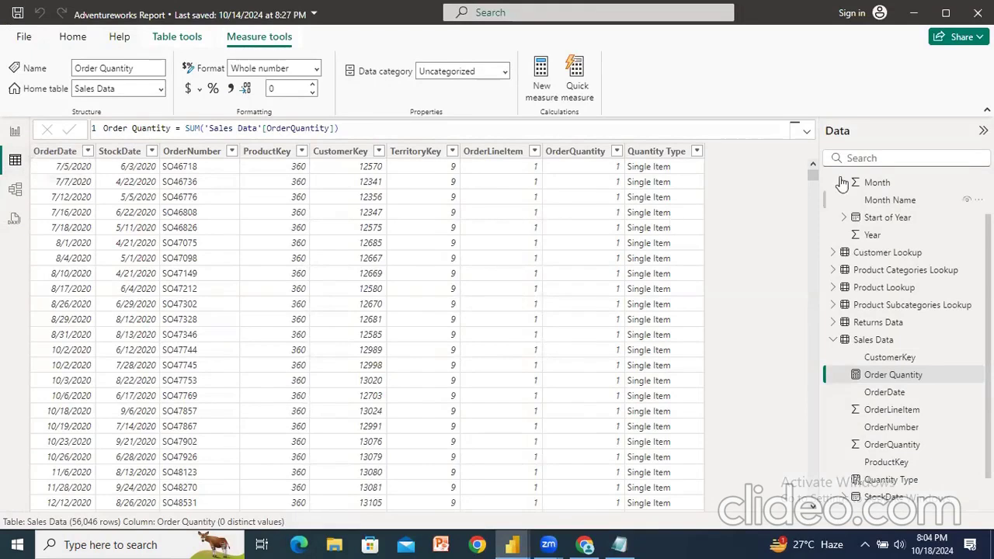
scroll(890, 264, up, 1)
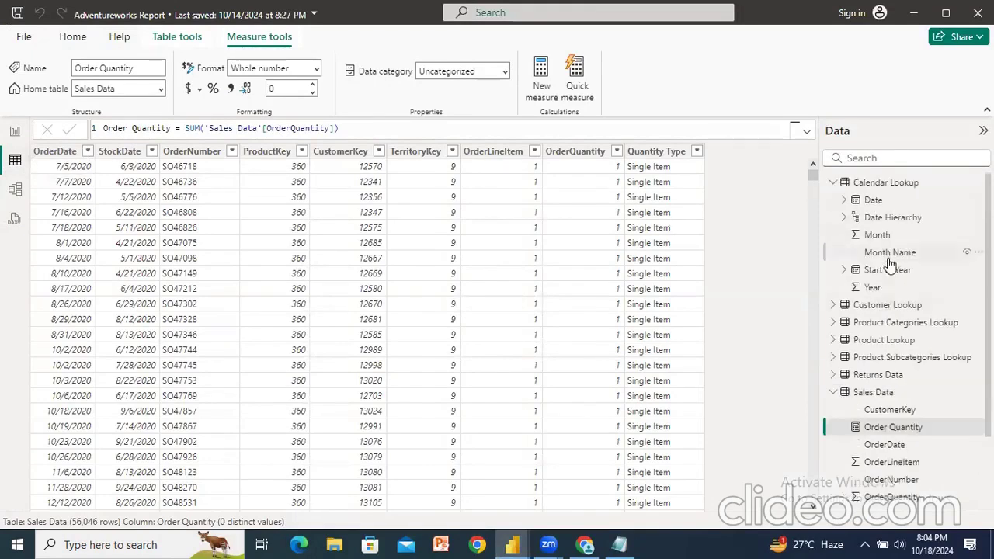
click(877, 184)
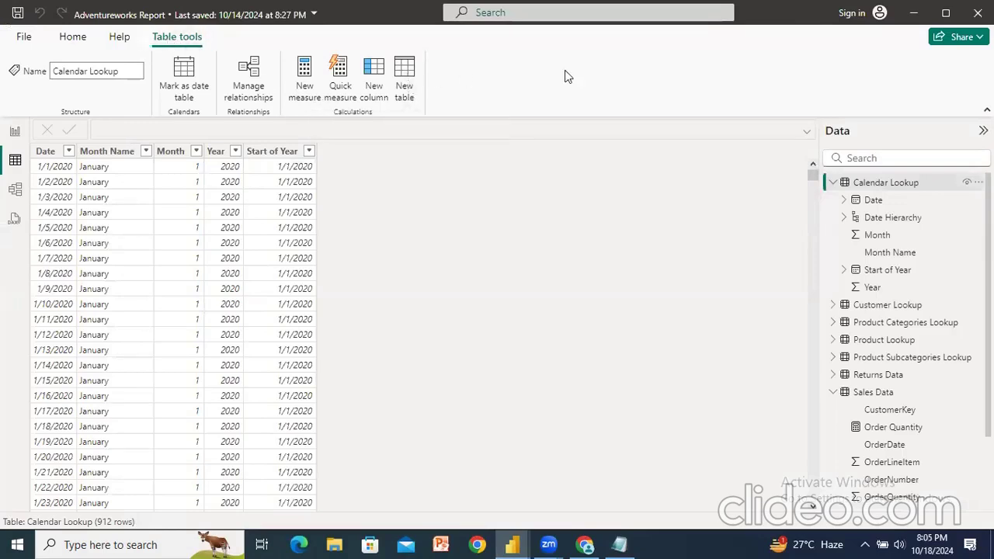
mouse_move(405, 44)
mouse_down()
mouse_move(393, 115)
mouse_move(435, 95)
mouse_move(429, 62)
mouse_move(400, 45)
mouse_up()
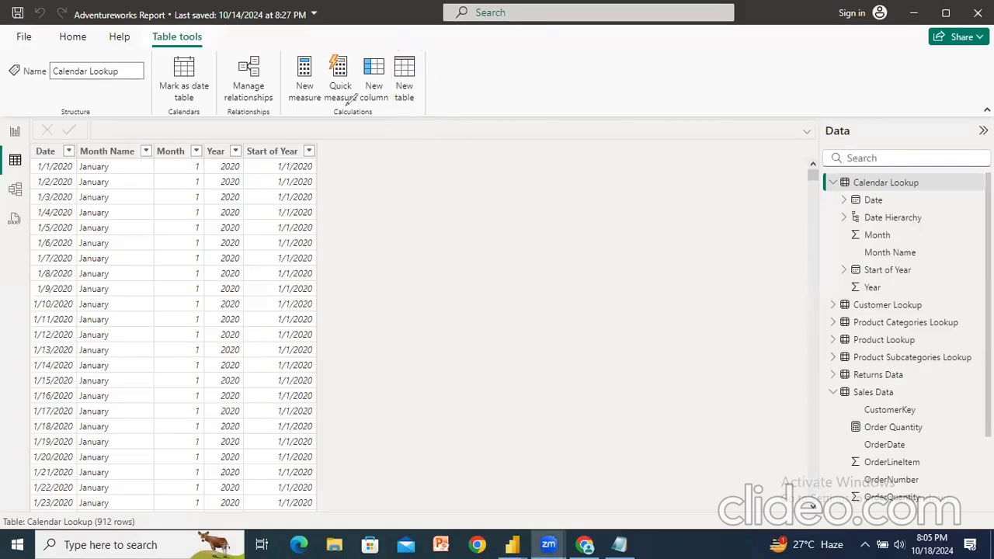
Step: Create the calculated table Measure table(DAX) = {""} and select its Value column
click(407, 81)
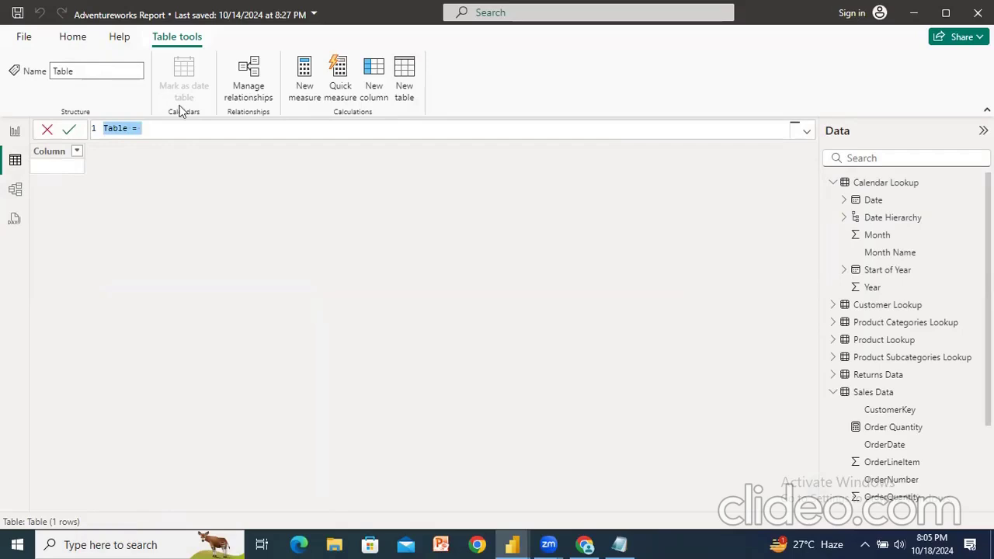
text(Measure table)
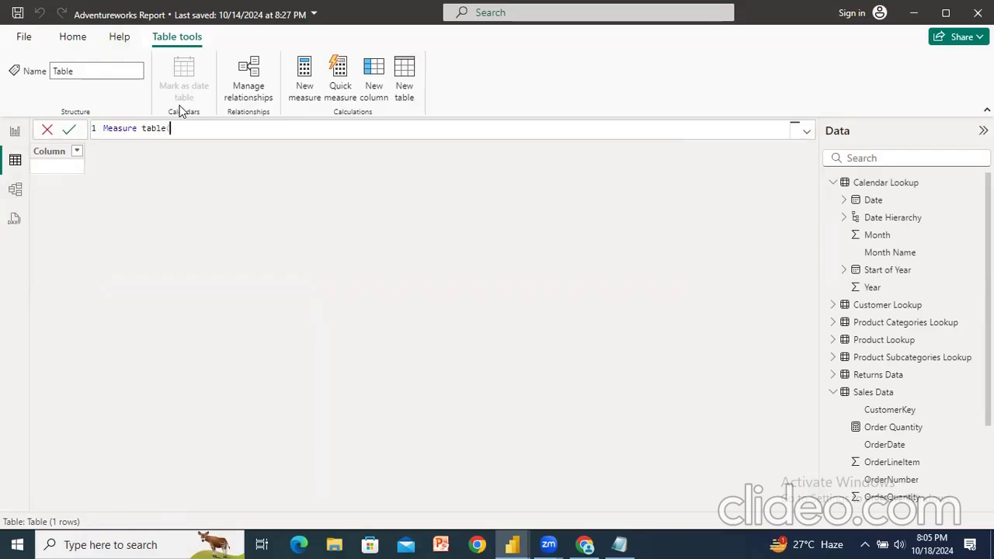
key(BackSpace)
text((DAX))
text(=)
text(()
text(})
key(Left)
text("")
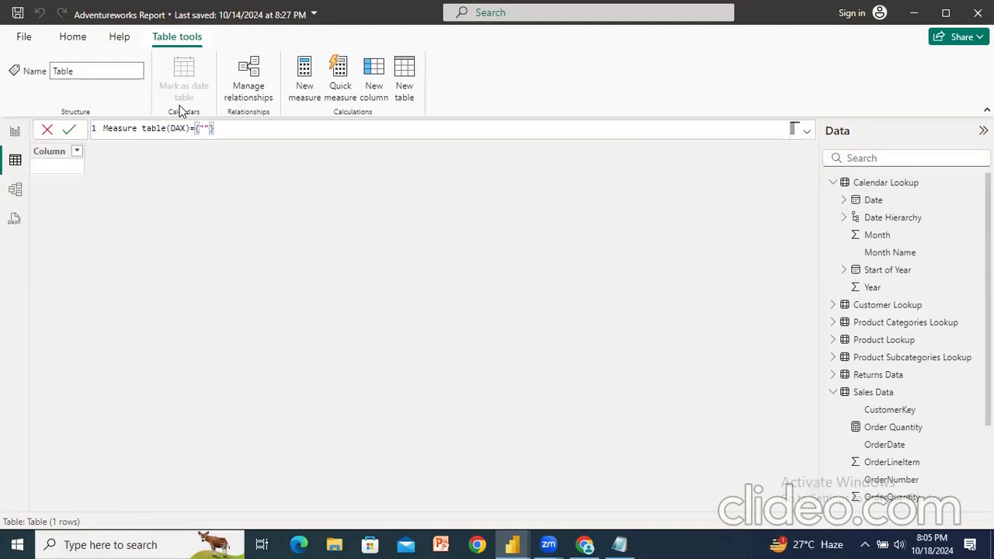
click(70, 130)
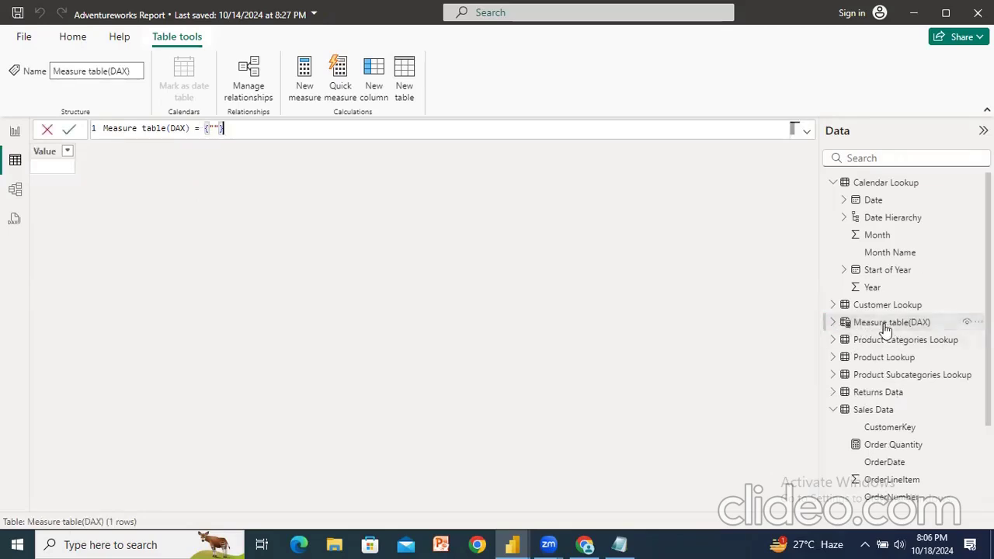
click(833, 322)
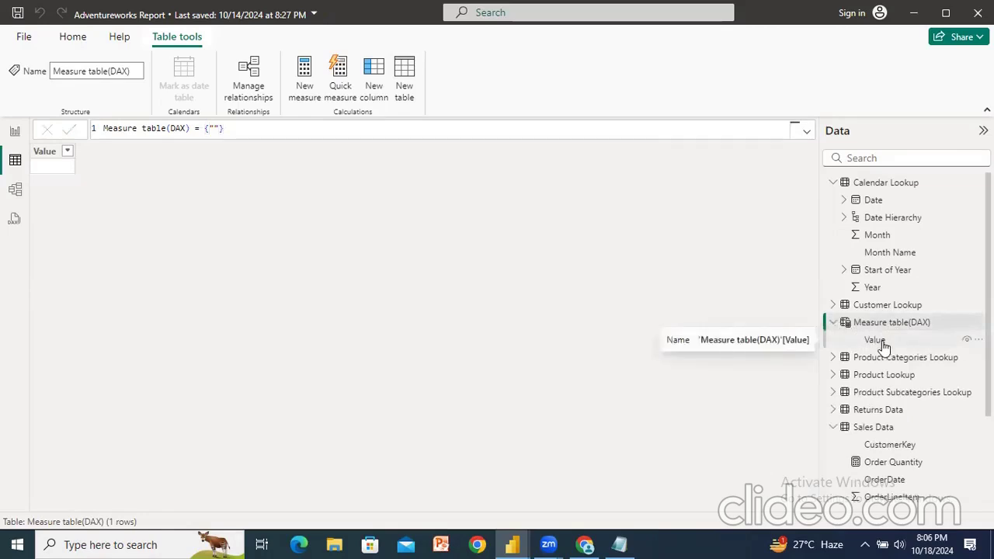
click(882, 342)
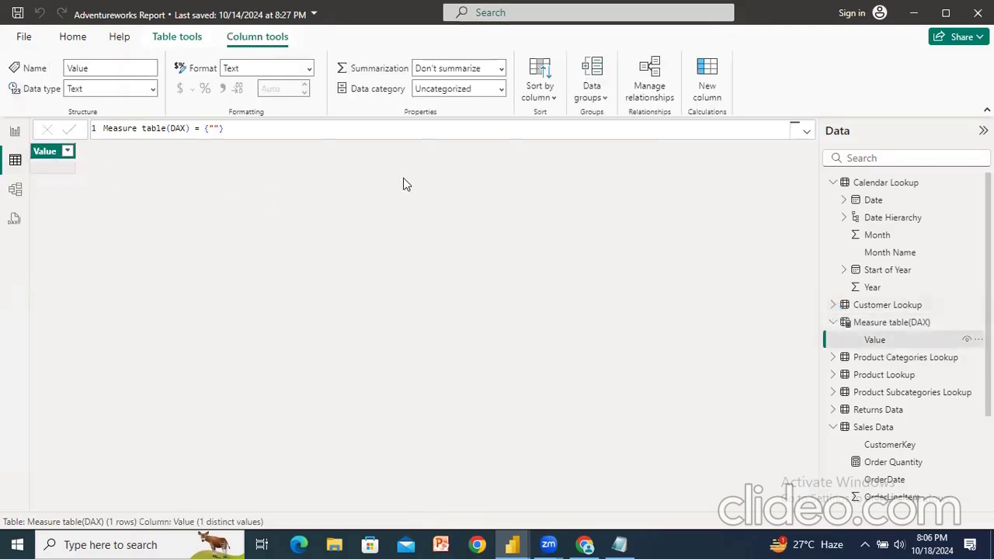
Step: Return to the report page and load a manually entered blank table named "Measure Table"
click(13, 134)
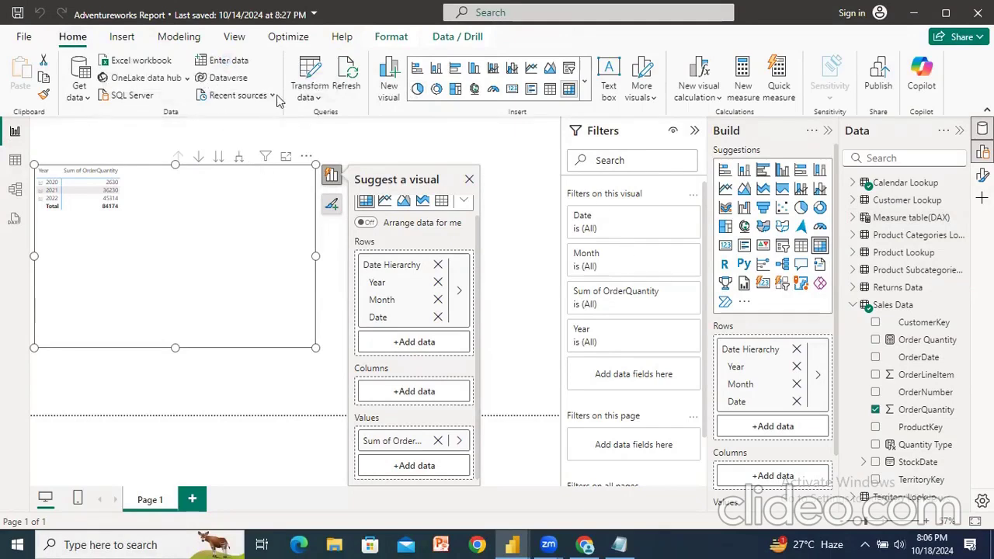
click(230, 63)
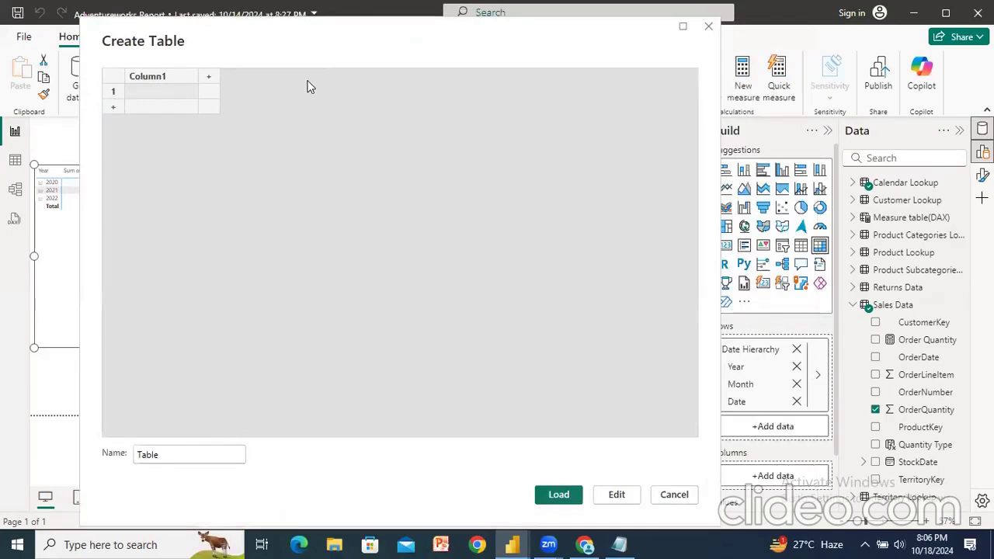
click(208, 454)
double_click(136, 460)
click(195, 453)
text(Measure)
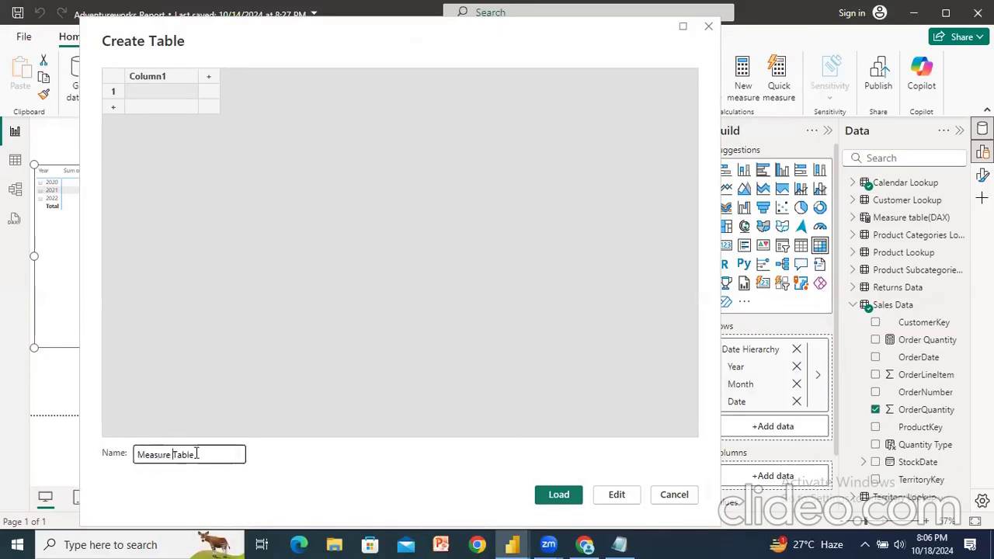
key(BackSpace)
click(570, 501)
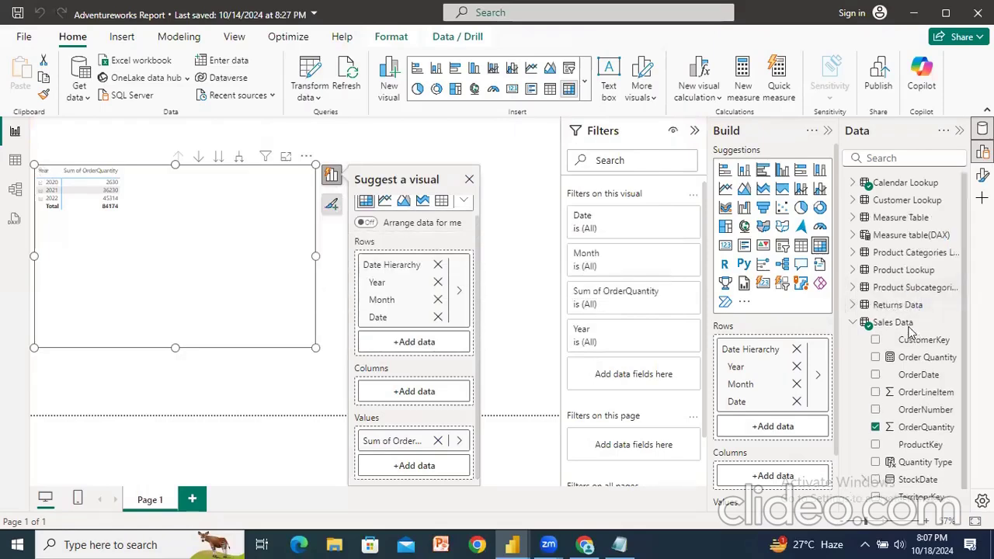
Step: Expand both measure tables' fields, review the query list in Power Query Editor with Helper Queries collapsed, and close the editor applying changes
click(853, 323)
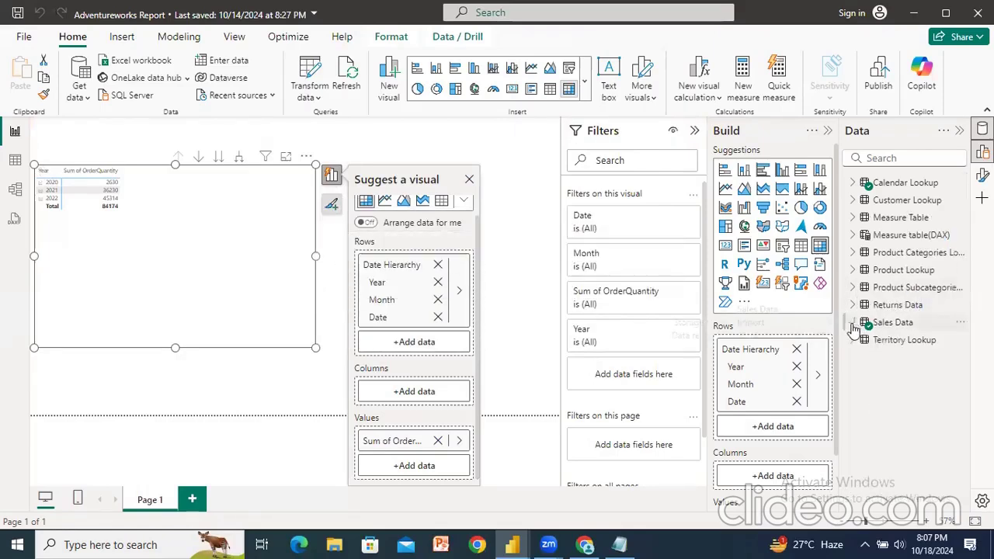
click(853, 218)
click(853, 252)
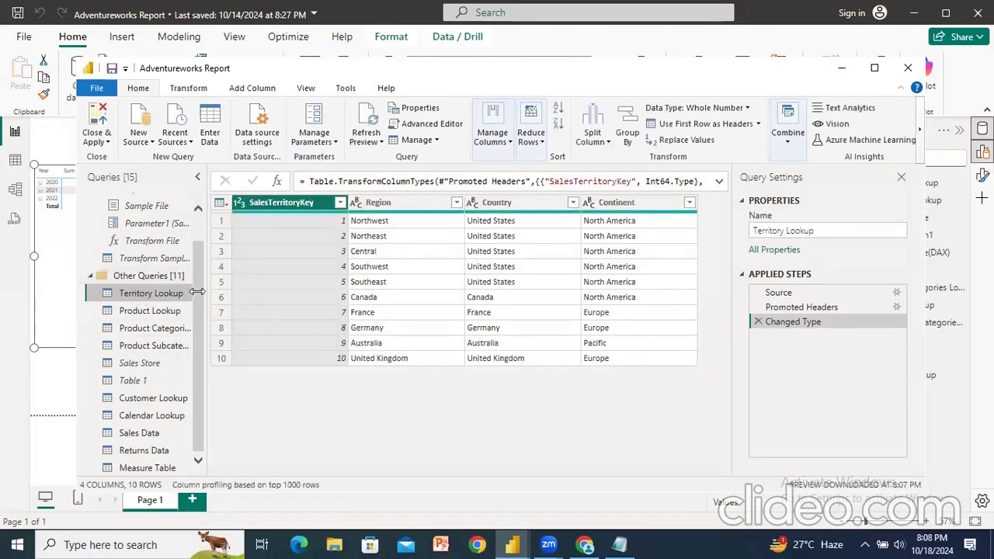
scroll(178, 287, up, 2)
click(93, 219)
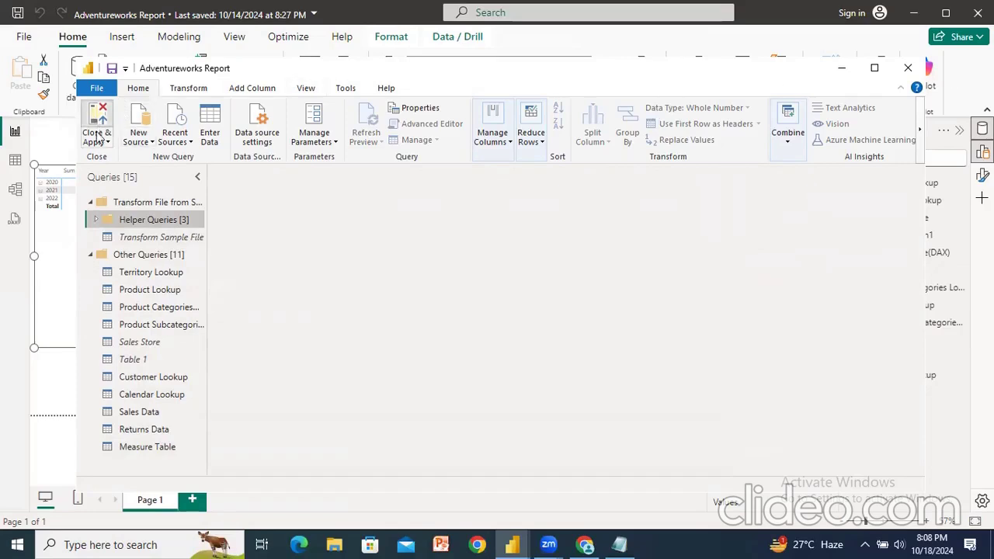
click(97, 138)
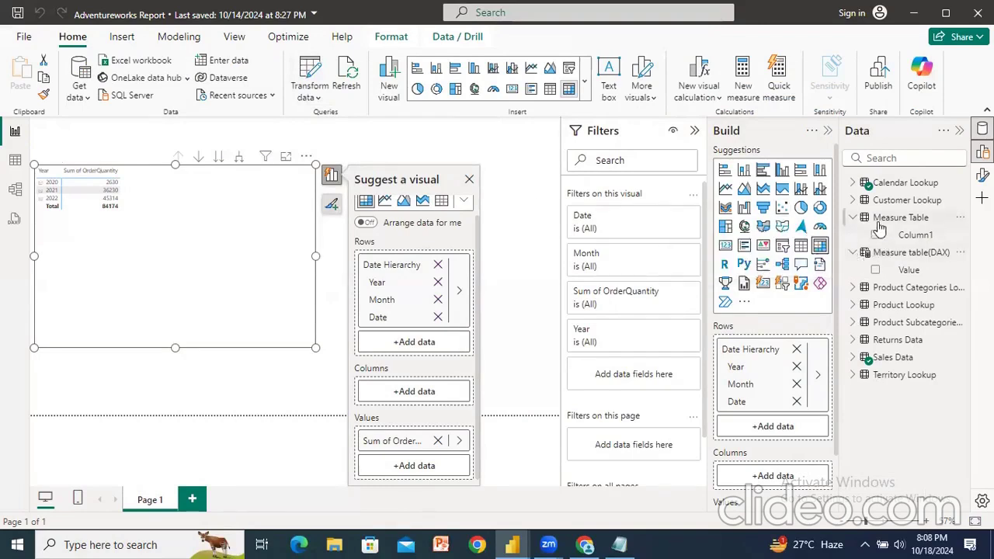
Step: Delete the calculated table Measure table(DAX) from the model
right_click(885, 256)
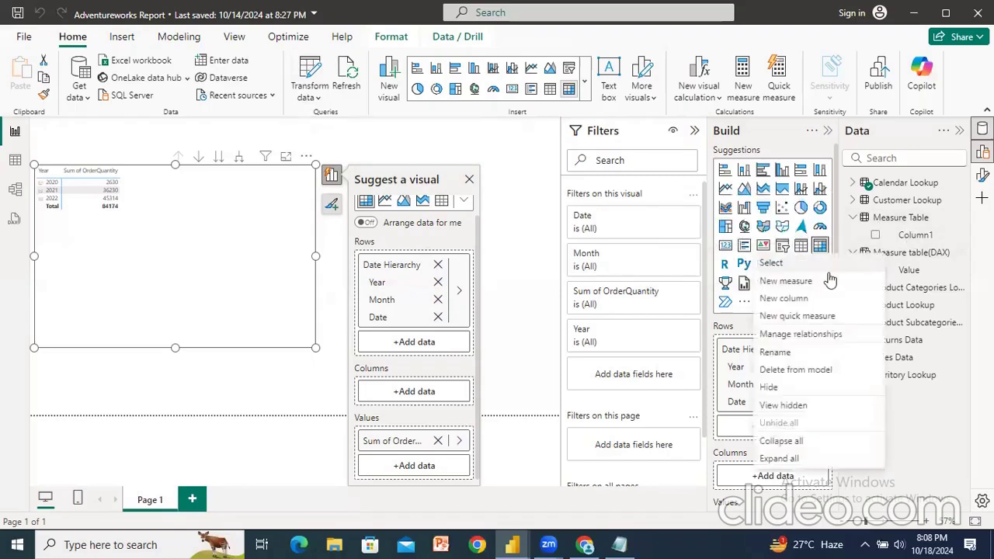
click(788, 371)
click(582, 304)
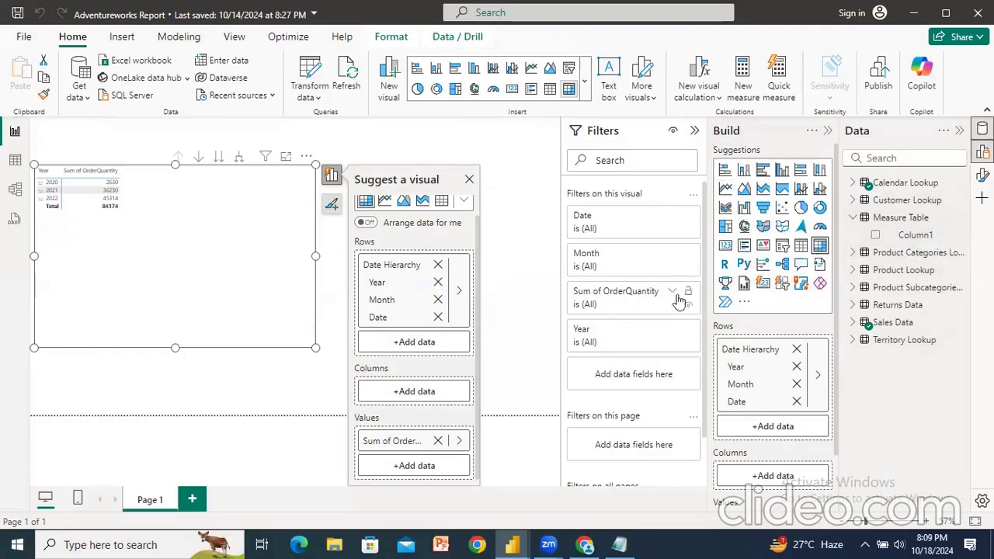
Step: Try to move the Order Quantity measure from Sales Data into Measure Table while in the report view
click(853, 325)
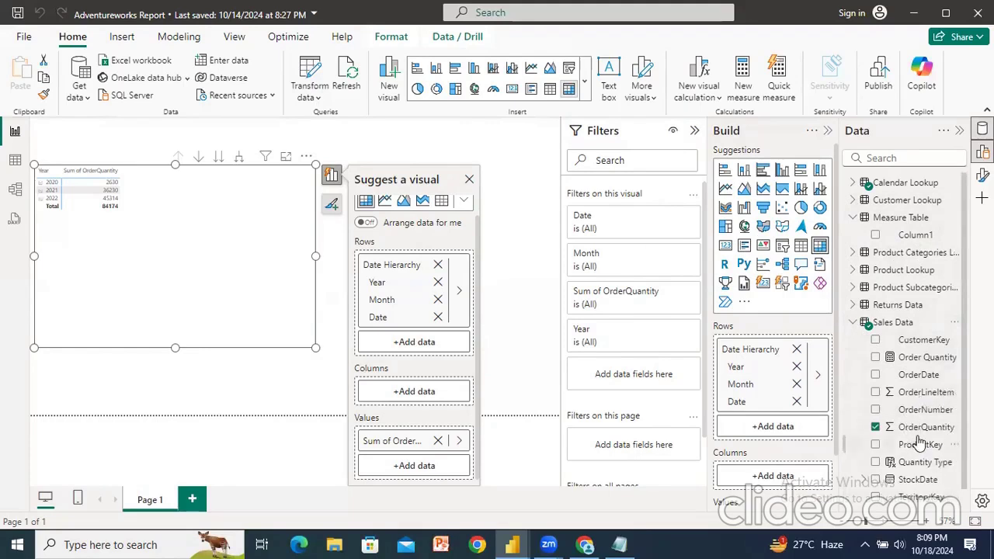
scroll(914, 443, down, 1)
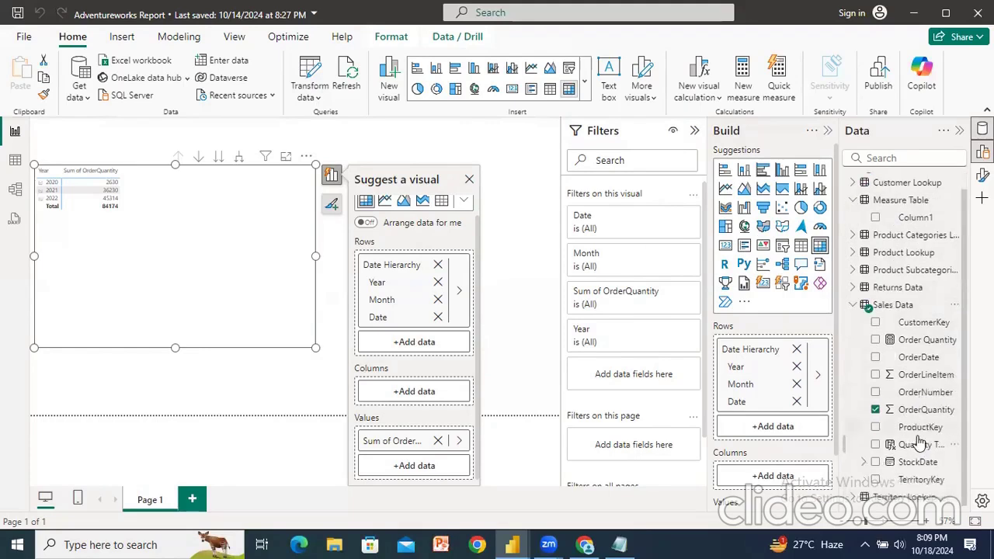
right_click(904, 346)
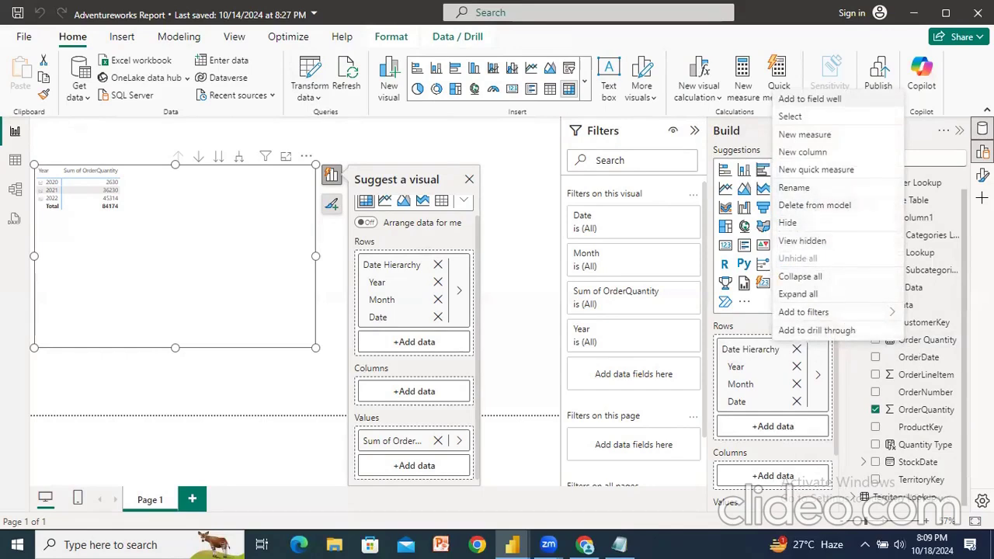
click(854, 366)
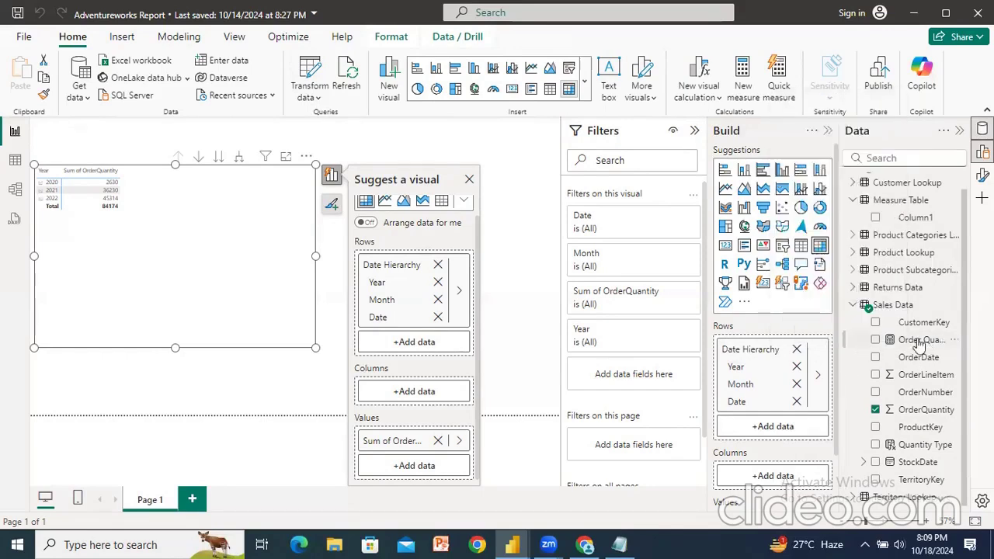
click(919, 343)
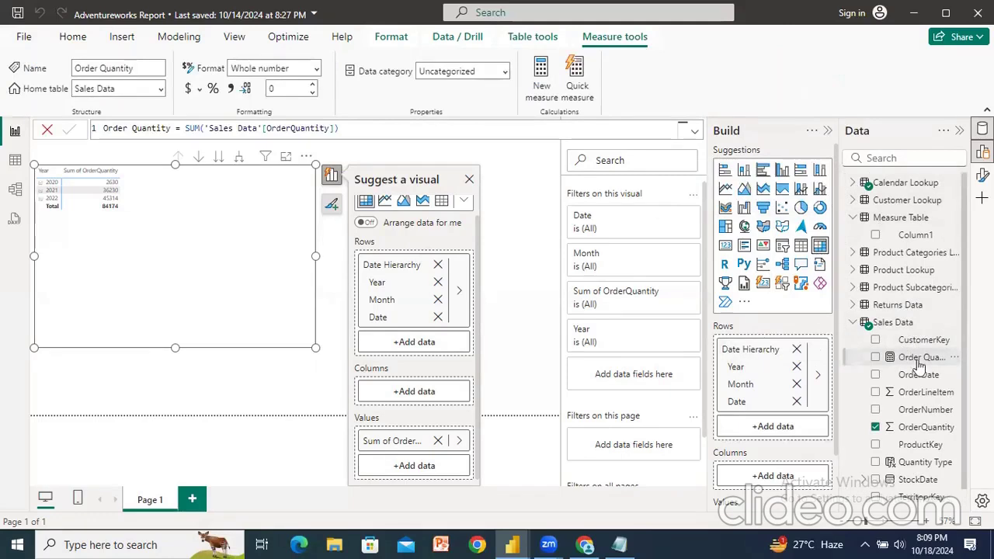
drag(919, 365, 903, 231)
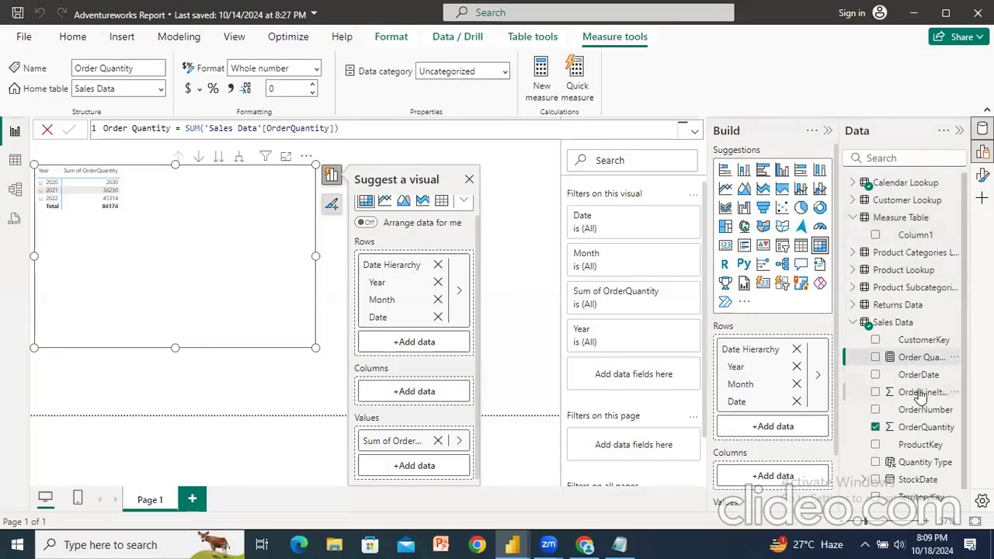
drag(919, 362, 898, 223)
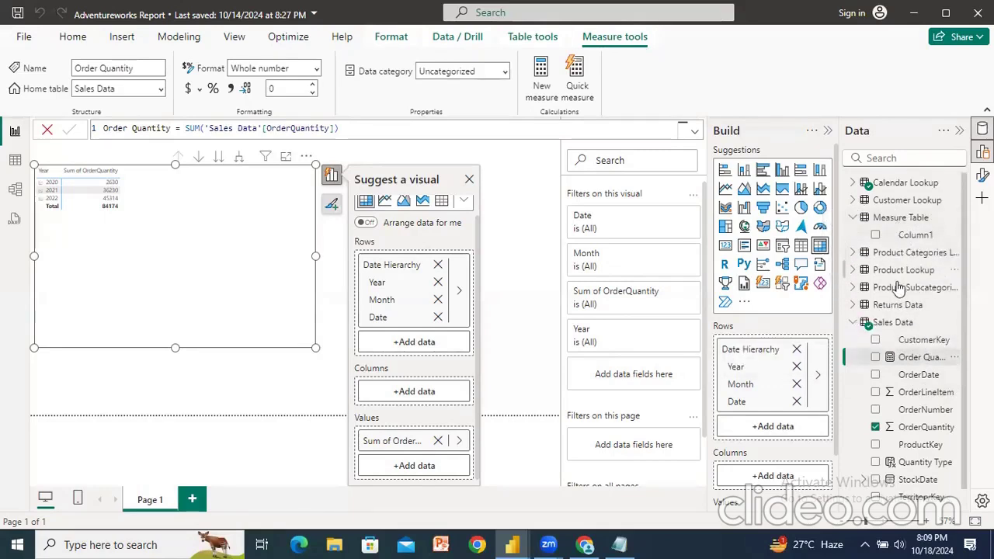
Step: Replace the implicit OrderQuantity sum in the matrix with the explicit Order Quantity measure
click(876, 428)
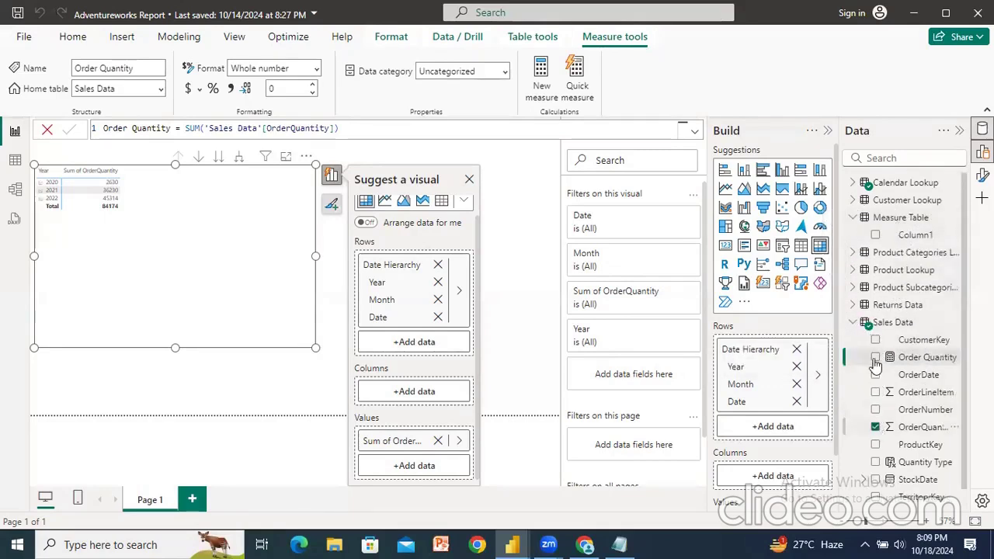
click(875, 358)
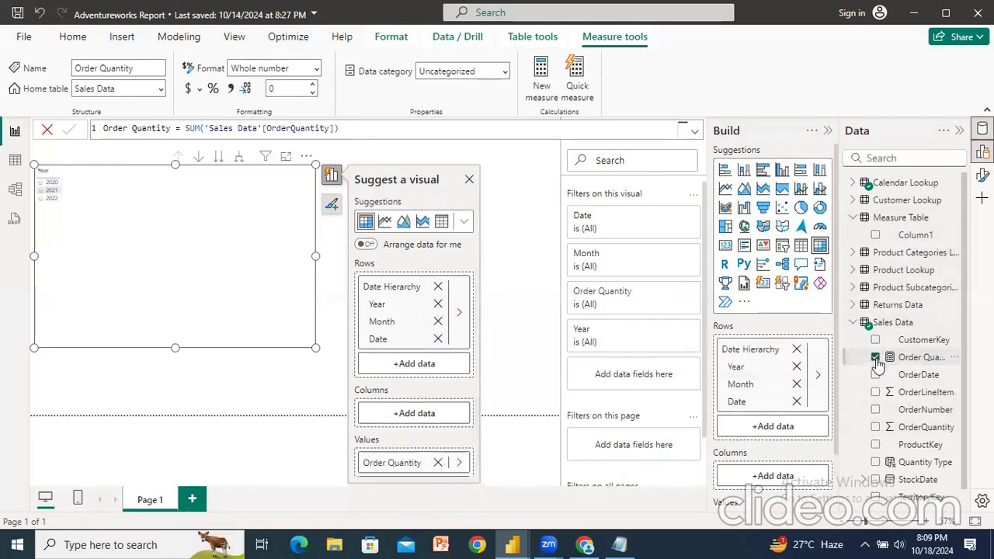
right_click(906, 359)
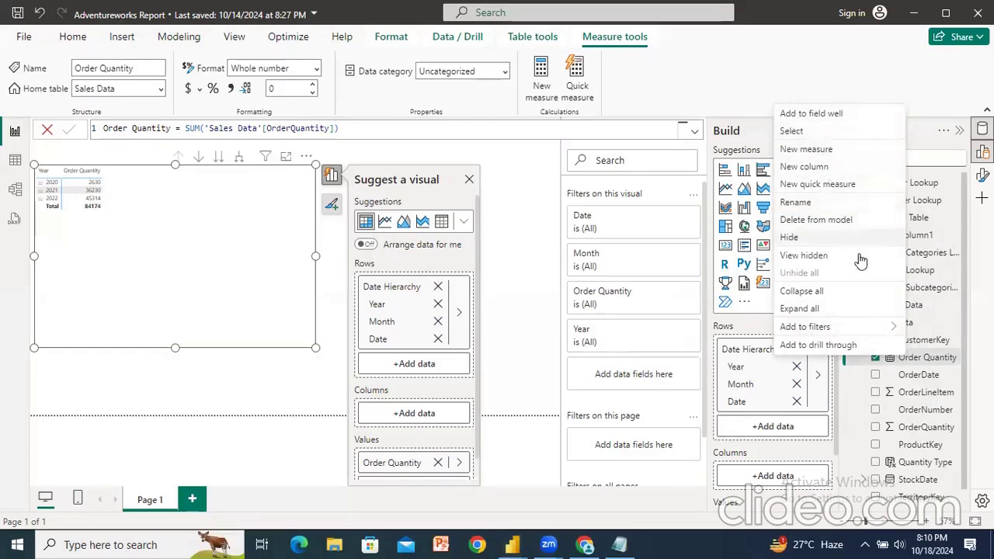
click(963, 185)
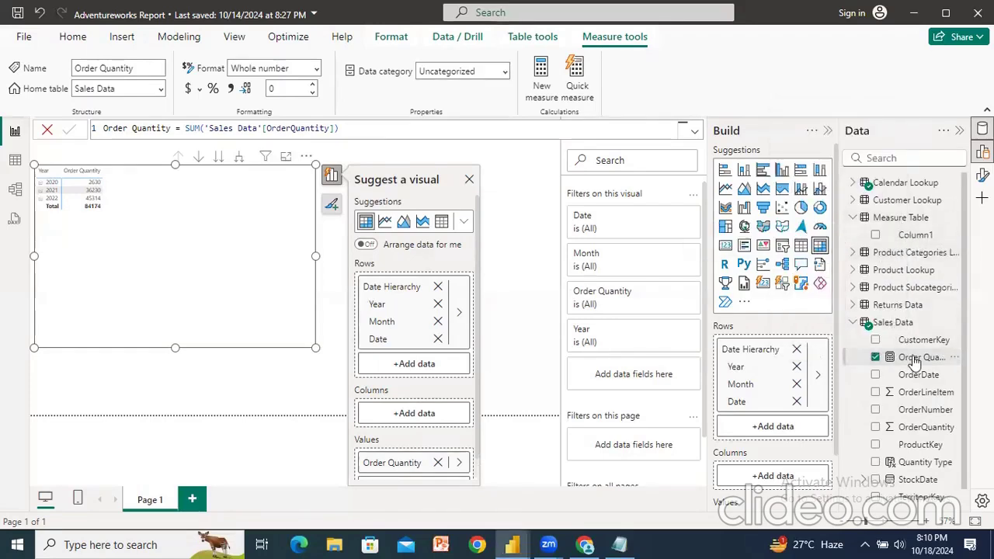
Step: Retry moving the Order Quantity measure into Measure Table, first on the report page and again in the table data view
drag(916, 361, 891, 216)
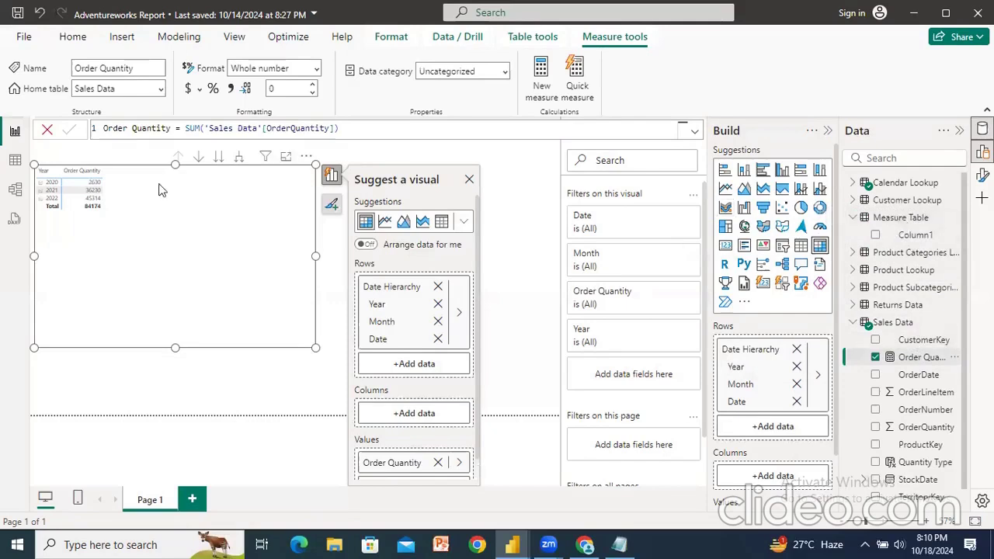
click(16, 163)
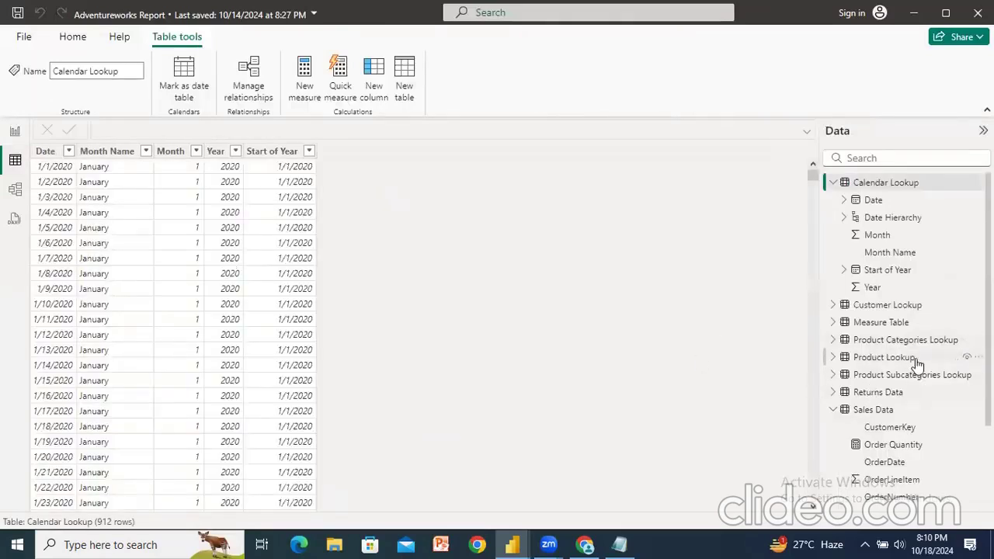
scroll(928, 357, down, 3)
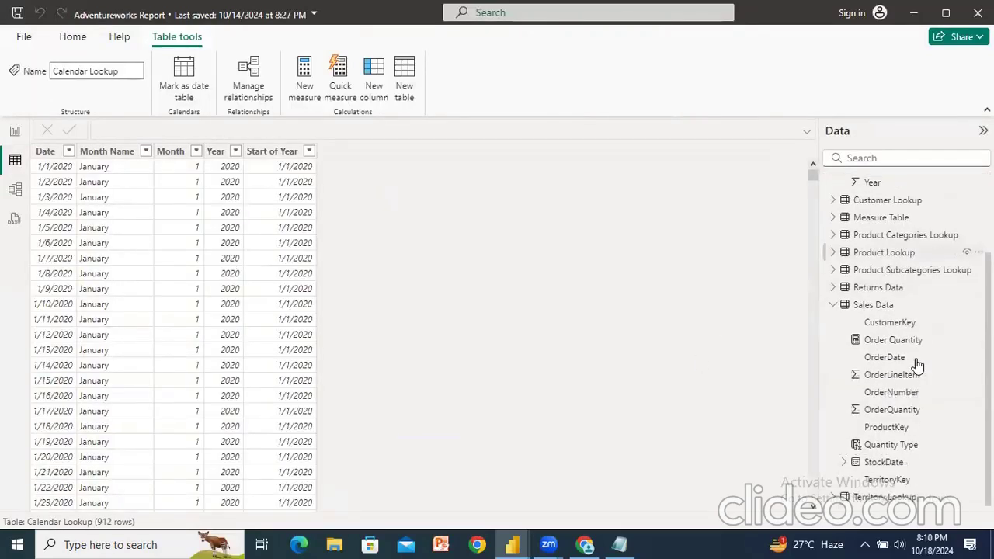
click(835, 305)
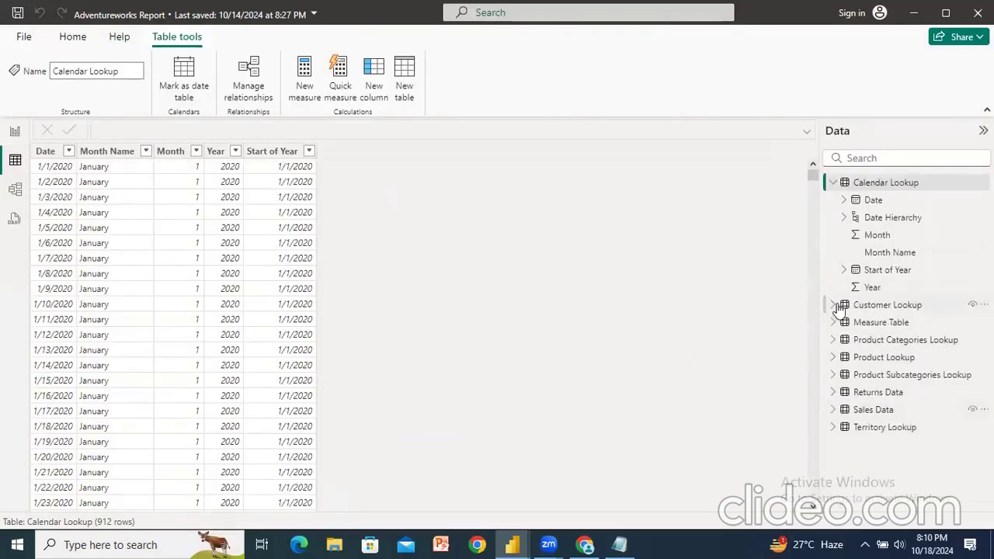
click(837, 185)
click(835, 218)
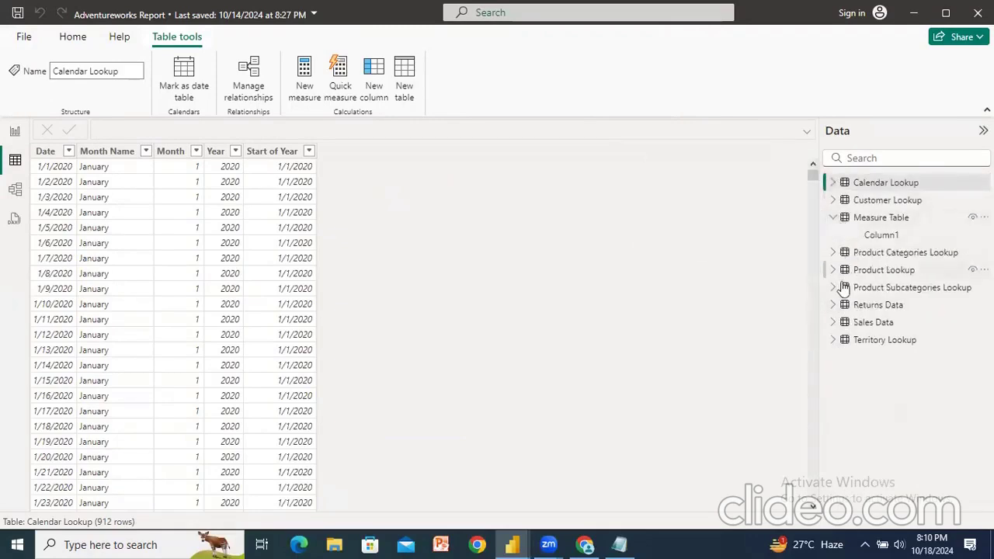
click(833, 322)
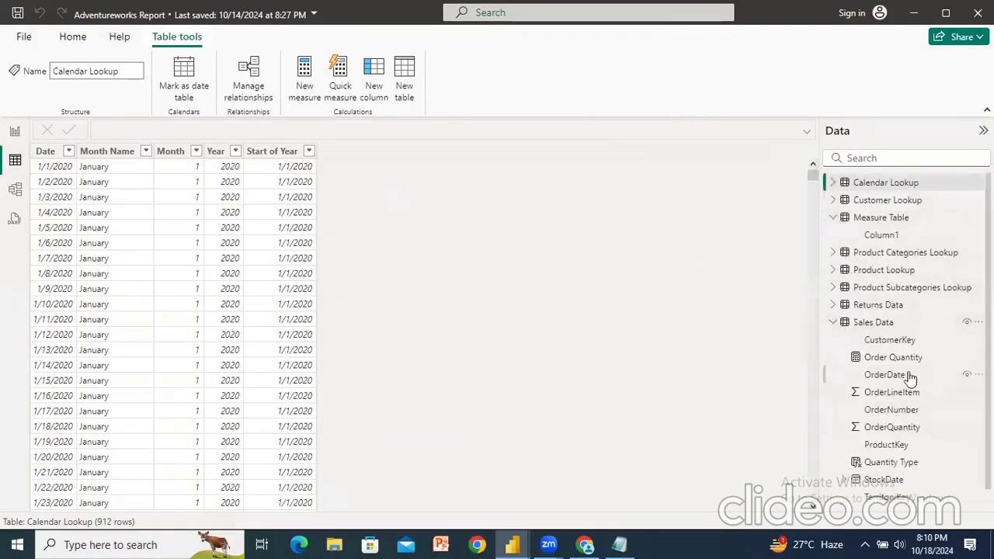
drag(893, 358, 882, 224)
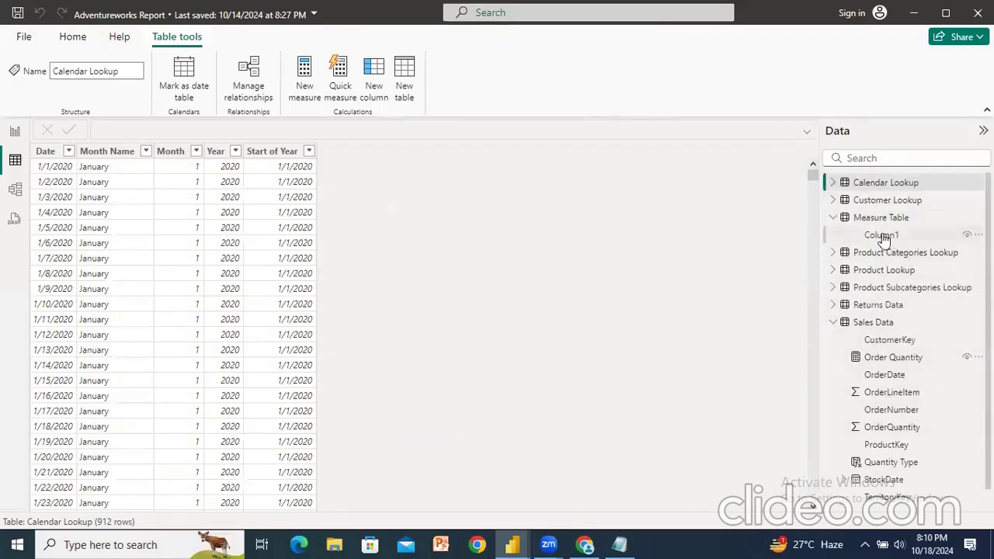
Step: Delete Column1 of Measure Table from the model and collapse the Sales Data fields
right_click(882, 235)
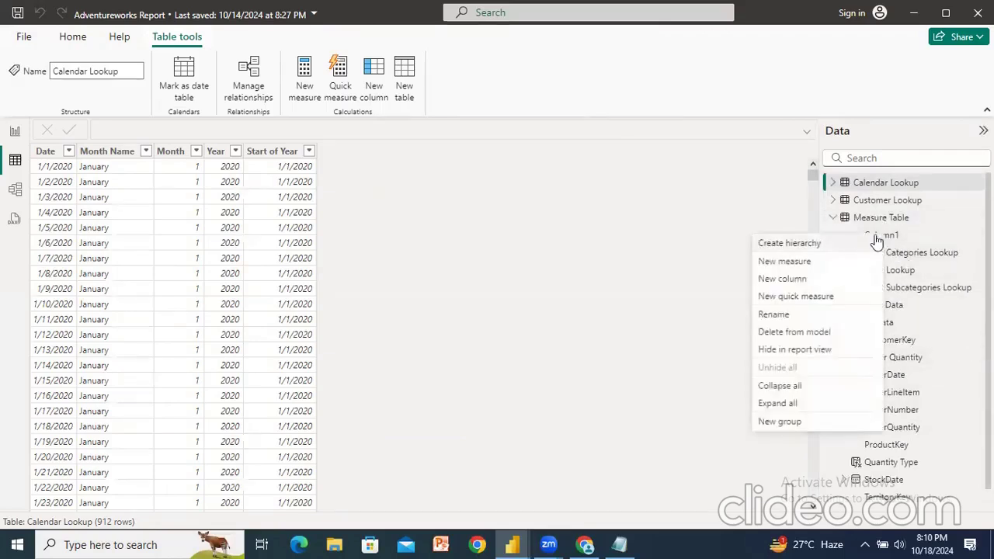
click(819, 334)
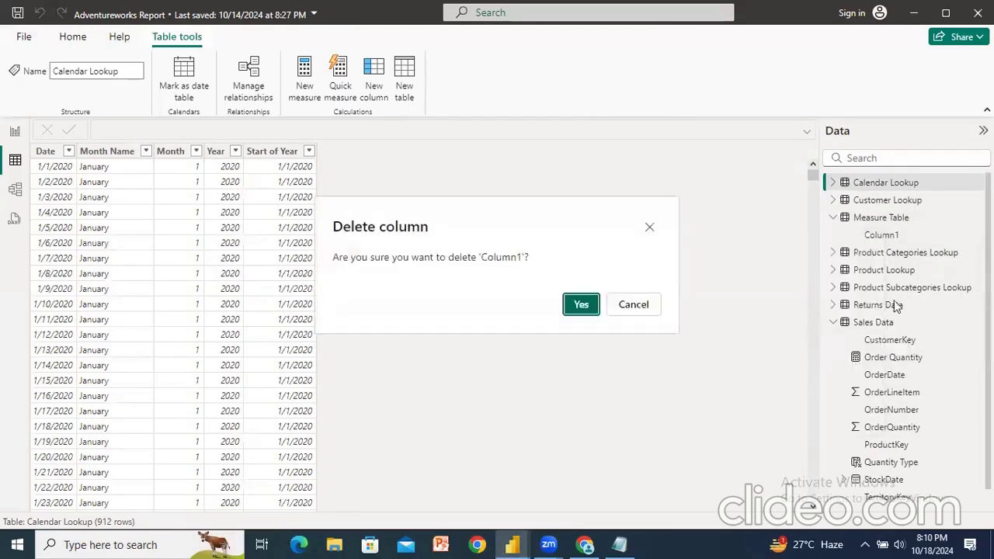
click(584, 306)
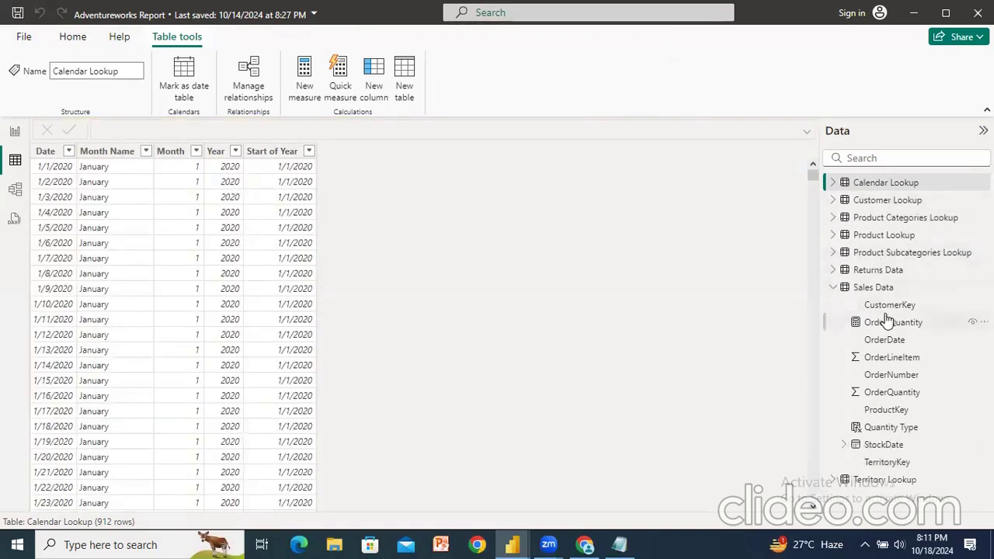
click(833, 288)
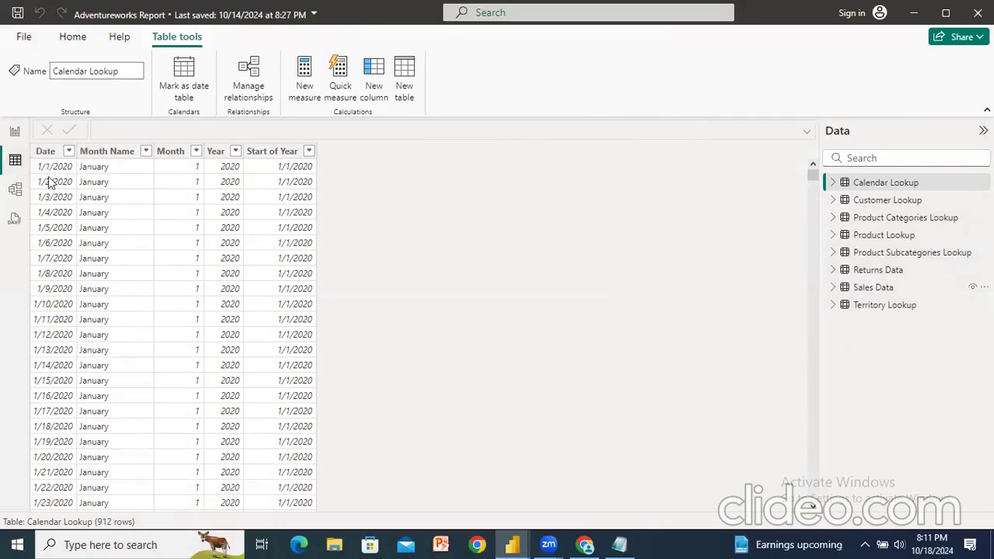
click(833, 289)
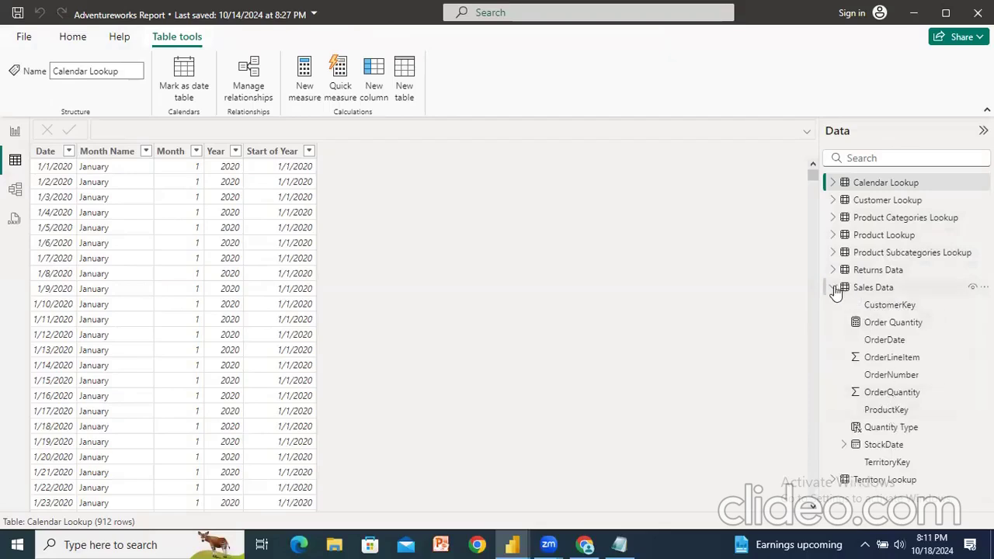
click(833, 289)
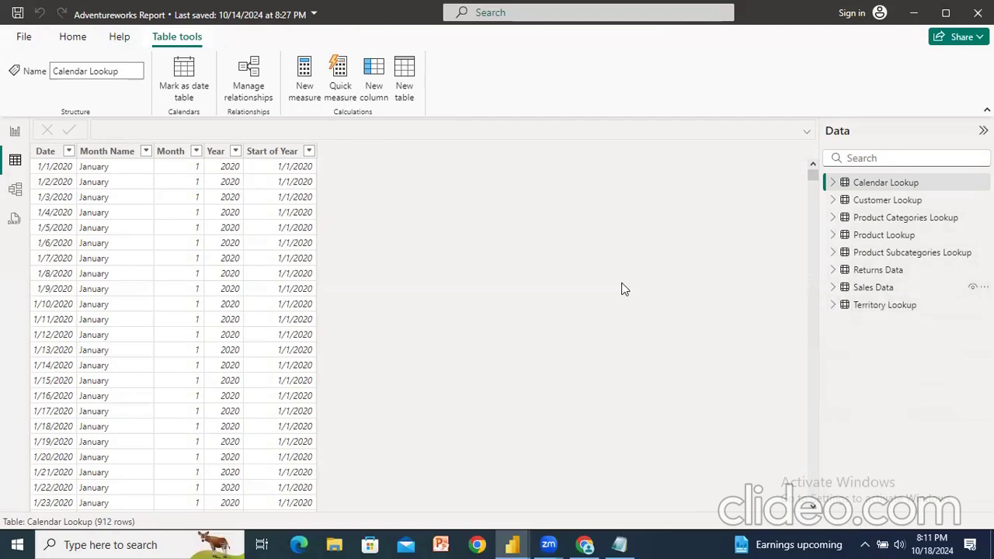
Step: Switch to the Notepad notes and add the heading "Understanding Filter context" below "Measure tables", separated by a blank line
click(618, 544)
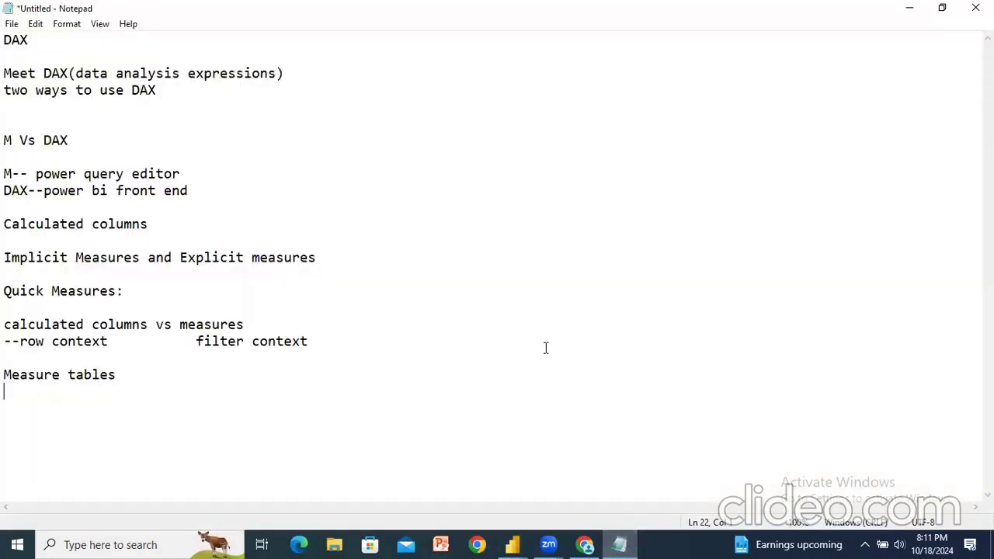
text(Understanding Filter context)
key(Return)
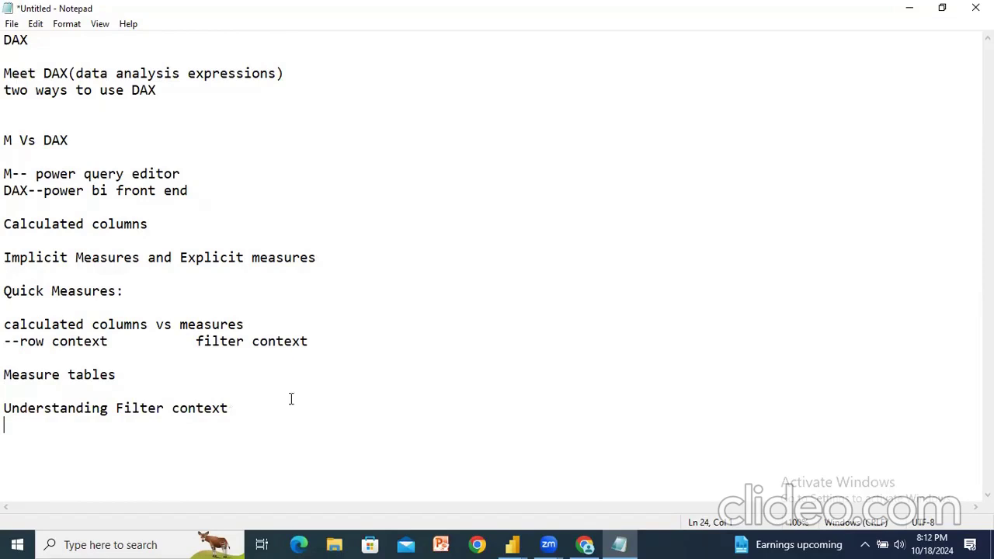
Step: Switch back to the Adventureworks Report page in Power BI Desktop and check which filters and slicers affect the Order Quantity matrix
mouse_move(512, 544)
click(580, 465)
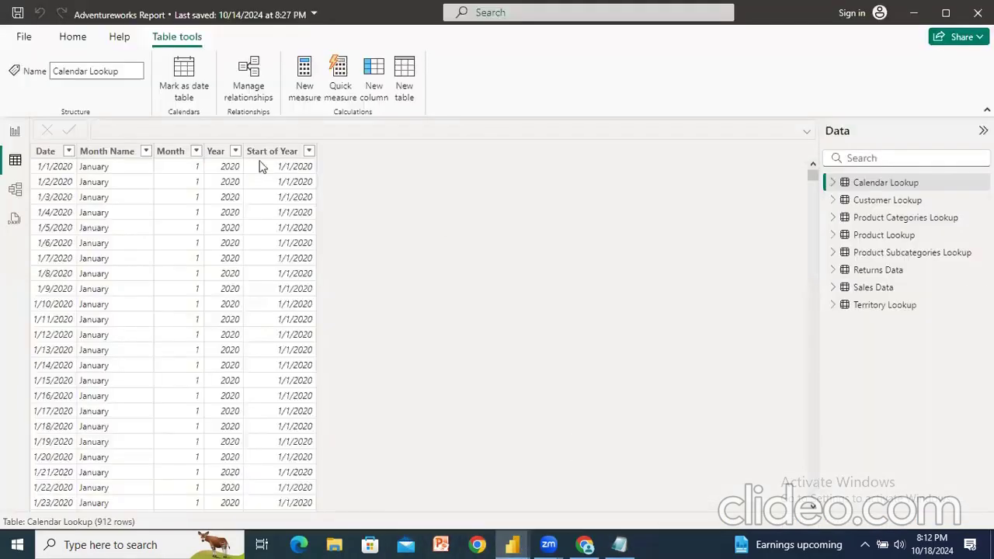
click(15, 132)
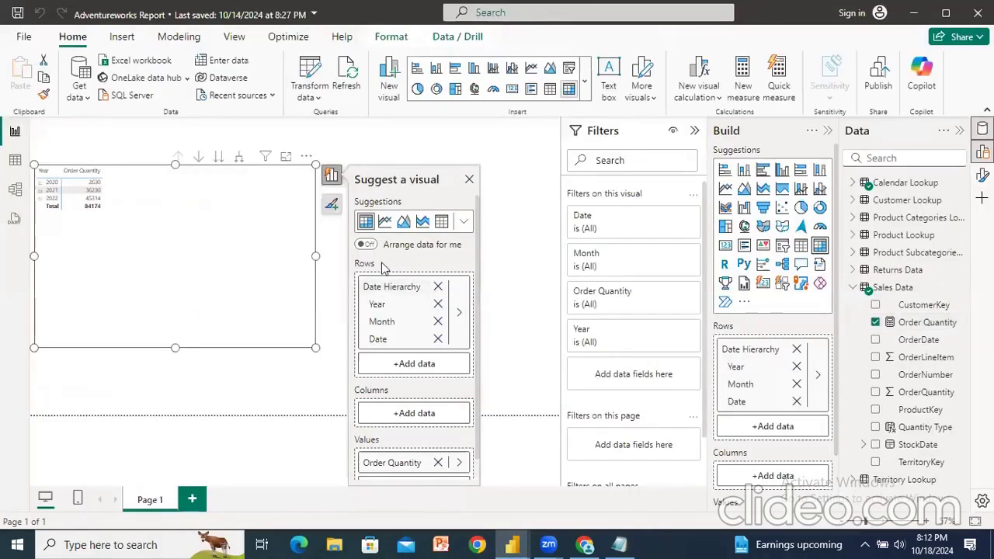
mouse_move(265, 161)
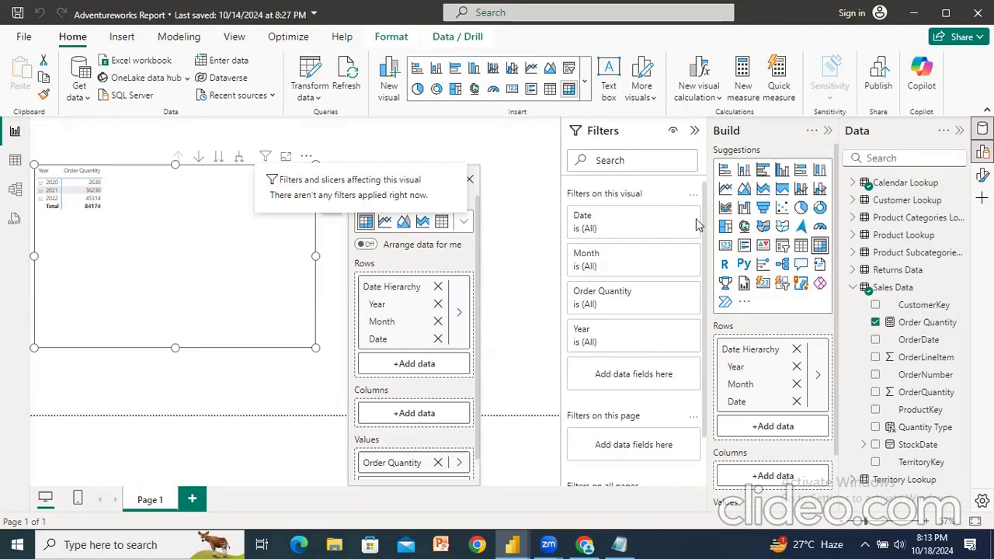
Step: Create a calculated table in table view with the formula Measure table(DAX) = {""} and expand its fields
click(852, 289)
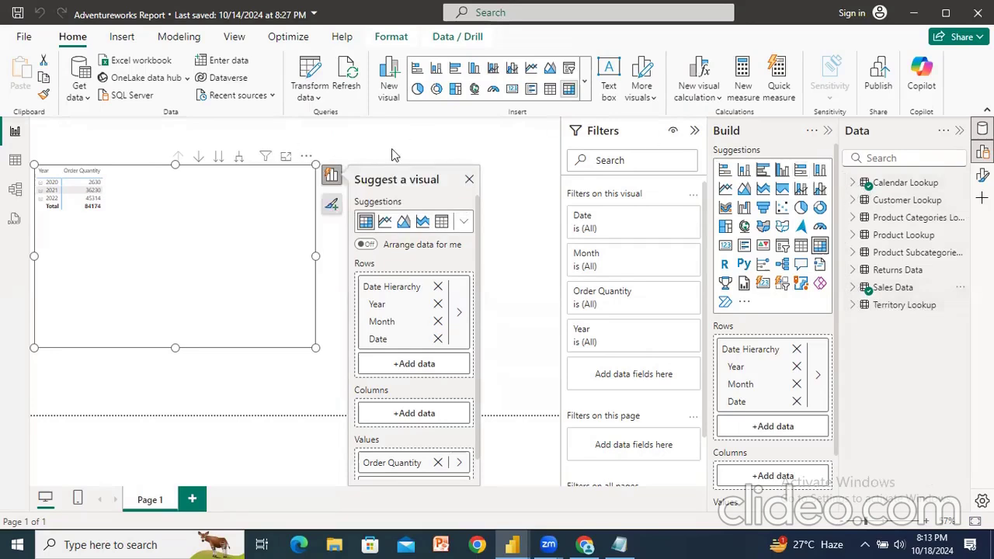
click(15, 160)
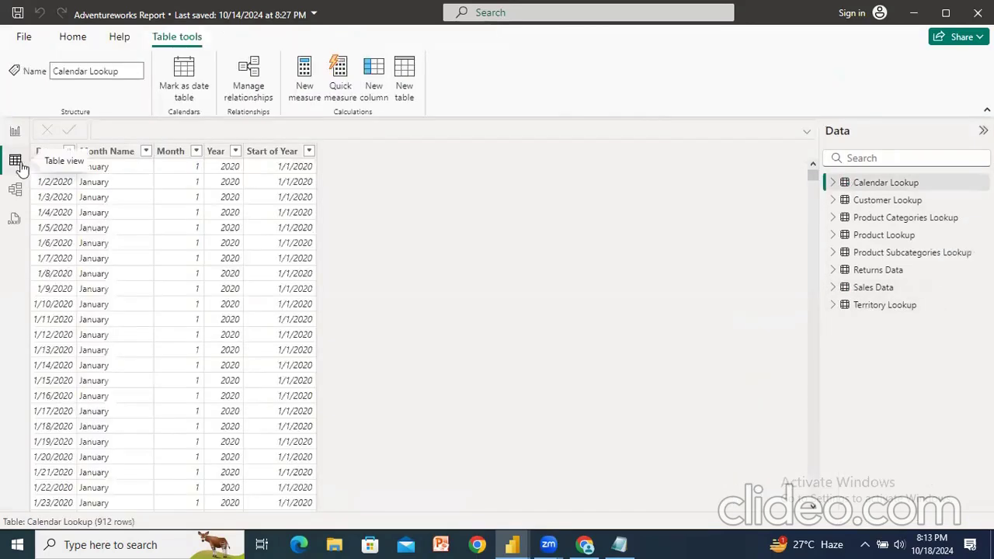
click(275, 155)
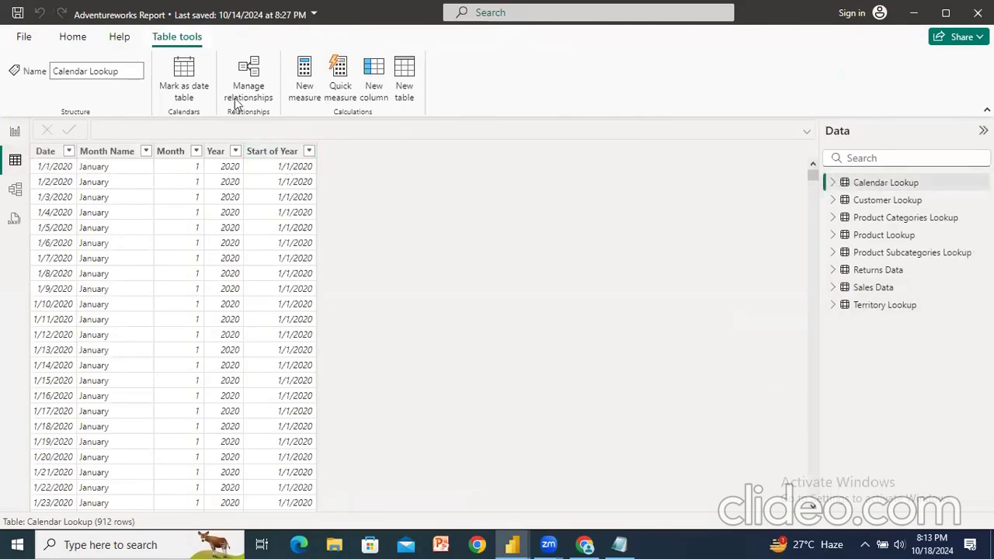
click(403, 72)
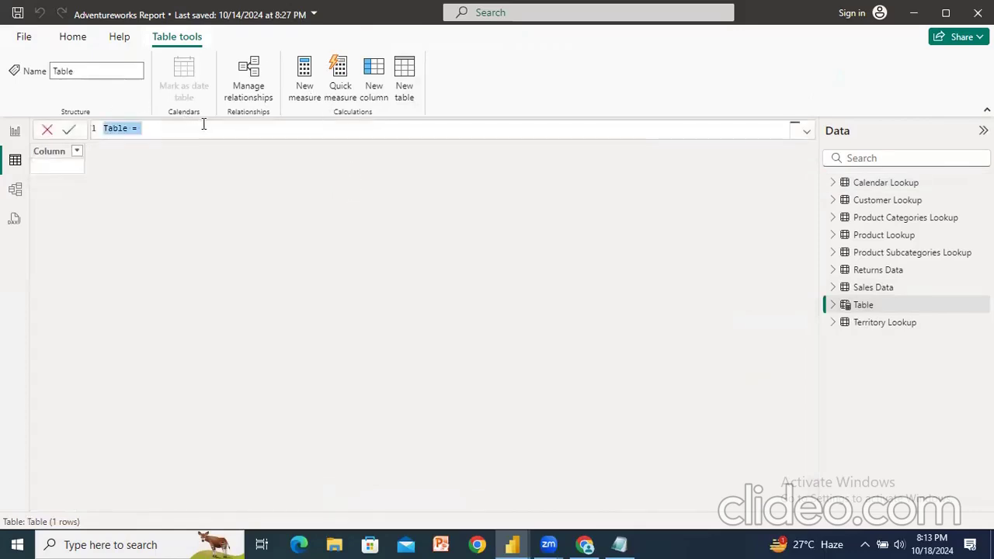
text(Measure table)
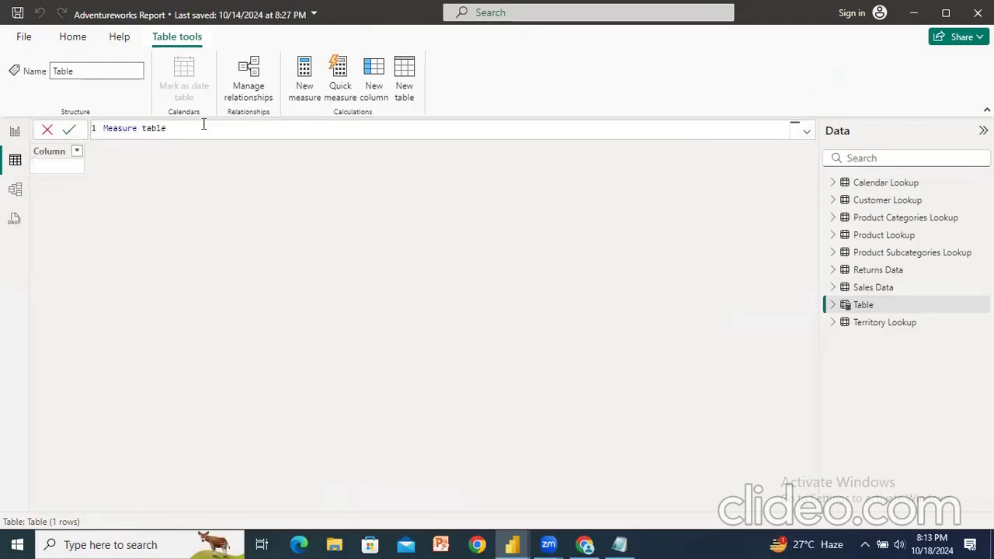
text((DAX))
text(=)
text(()
text(")
key(Return)
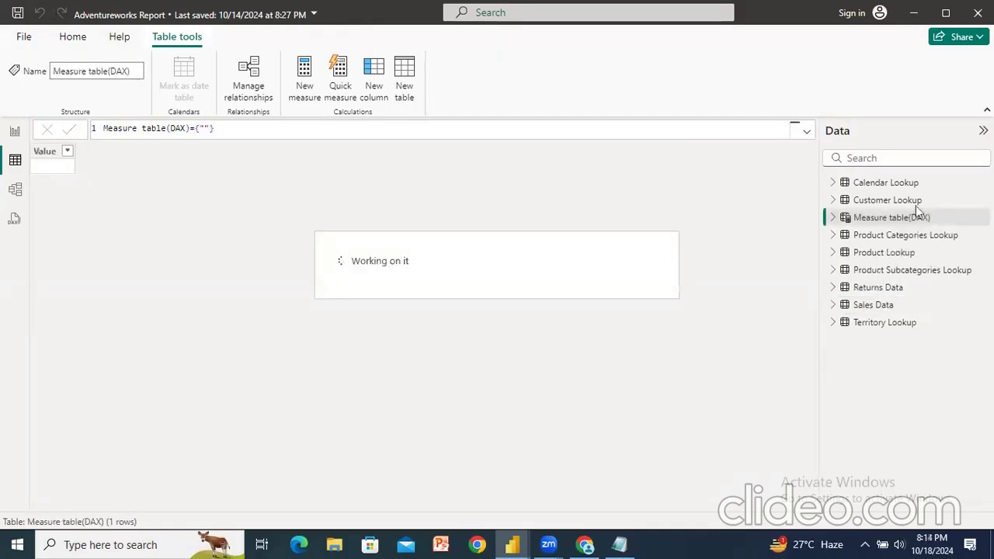
click(833, 218)
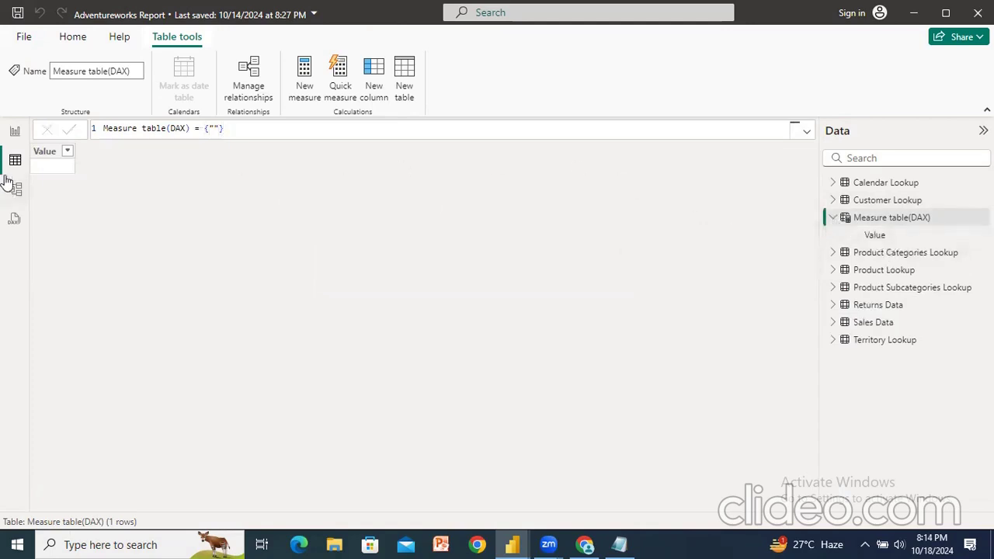
Step: Return to the report page and load a blank manually entered table named Measure Table
click(15, 132)
click(188, 243)
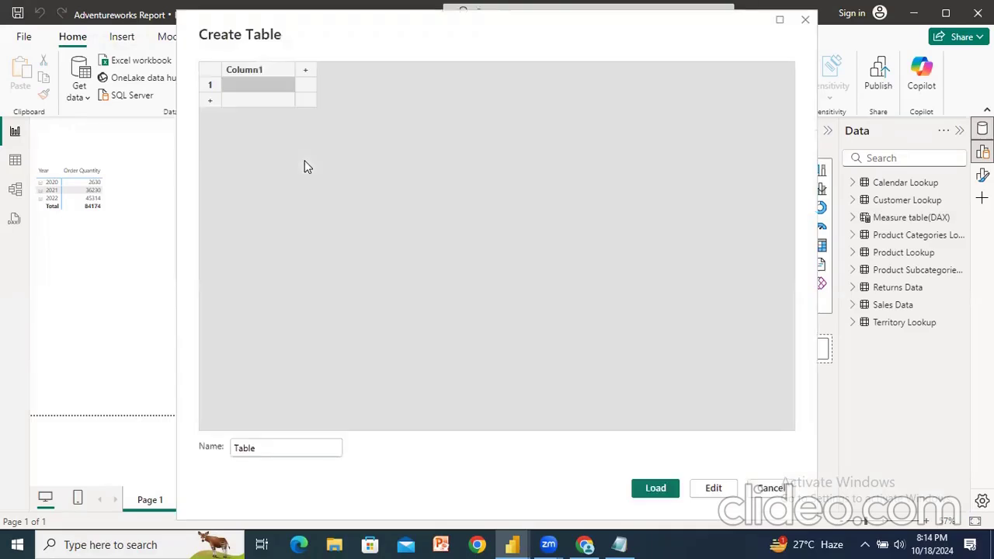
click(287, 449)
text(Measure)
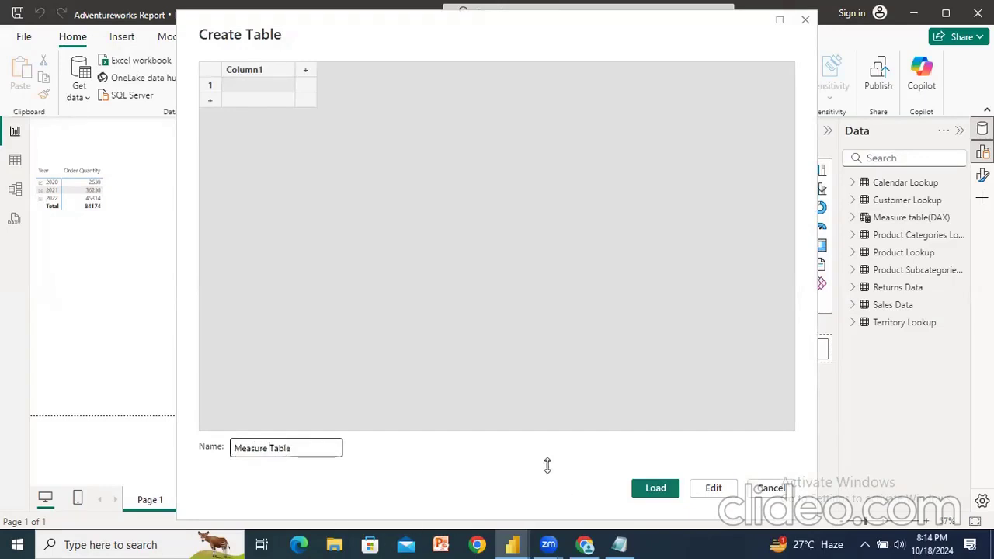
click(648, 488)
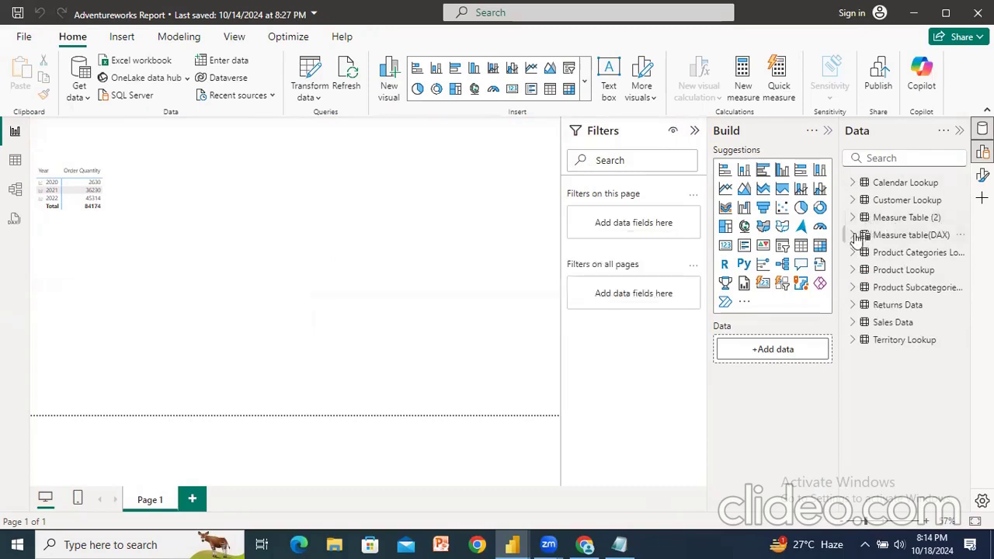
Step: Delete the calculated table Measure table(DAX) from the model
click(853, 235)
right_click(895, 246)
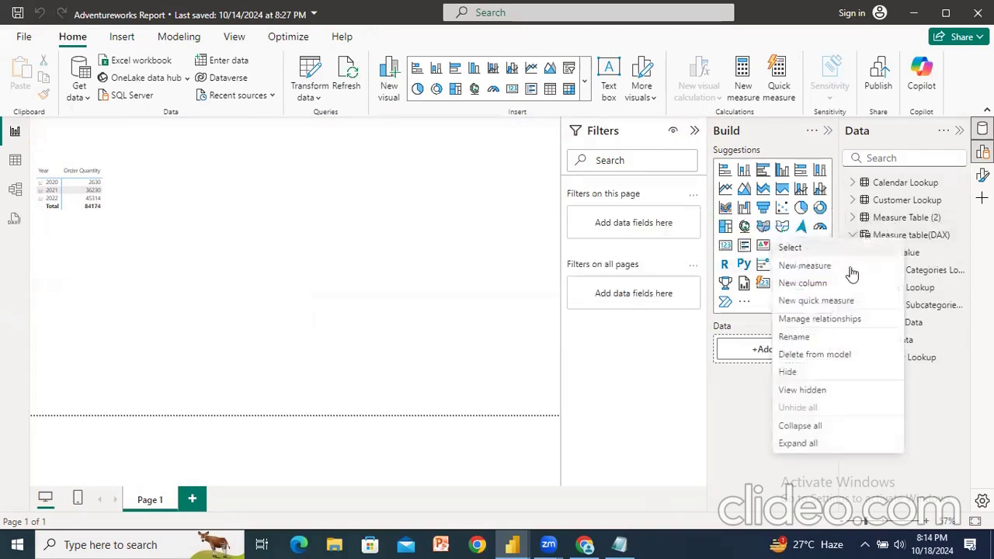
click(829, 355)
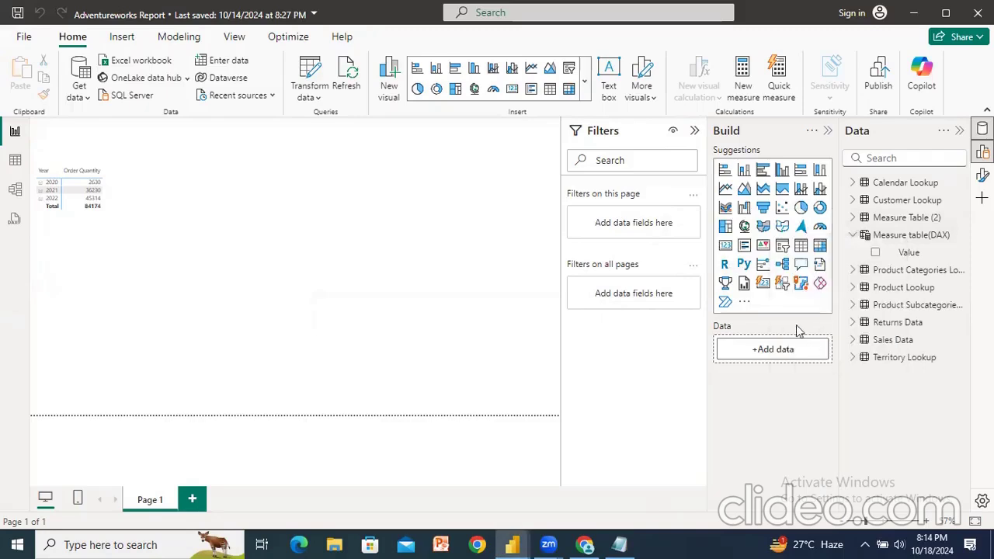
click(578, 306)
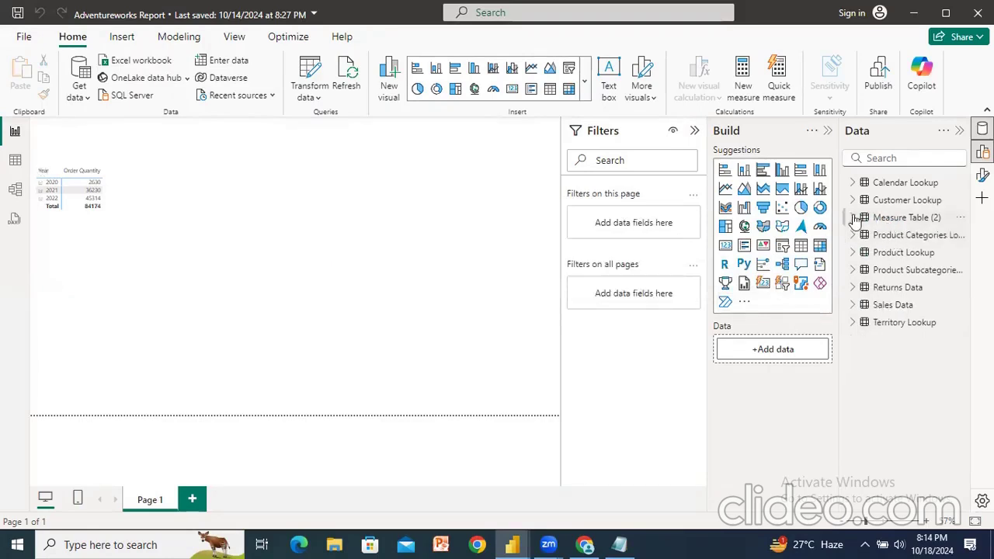
Step: Expand Measure Table (2) and try to rename it to Measure Table
click(853, 218)
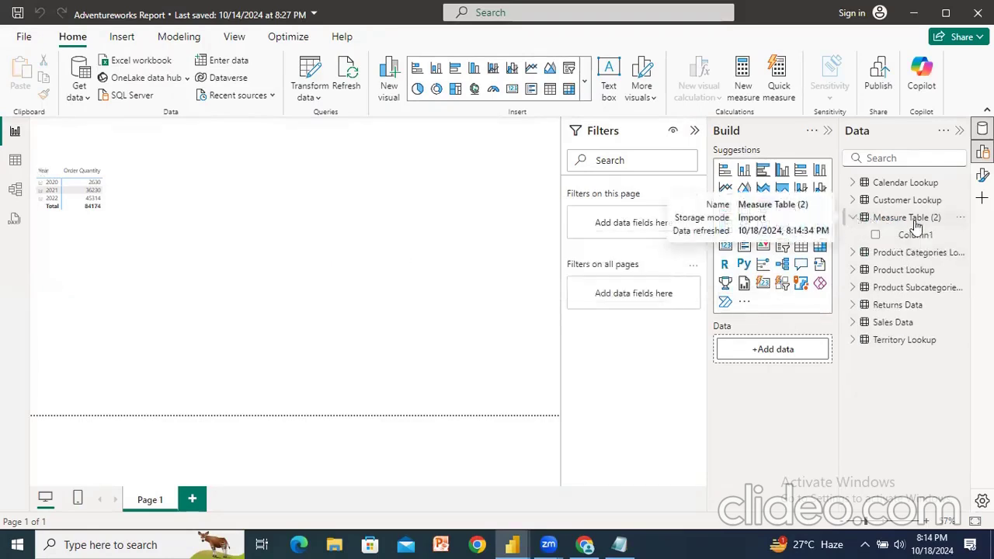
right_click(908, 221)
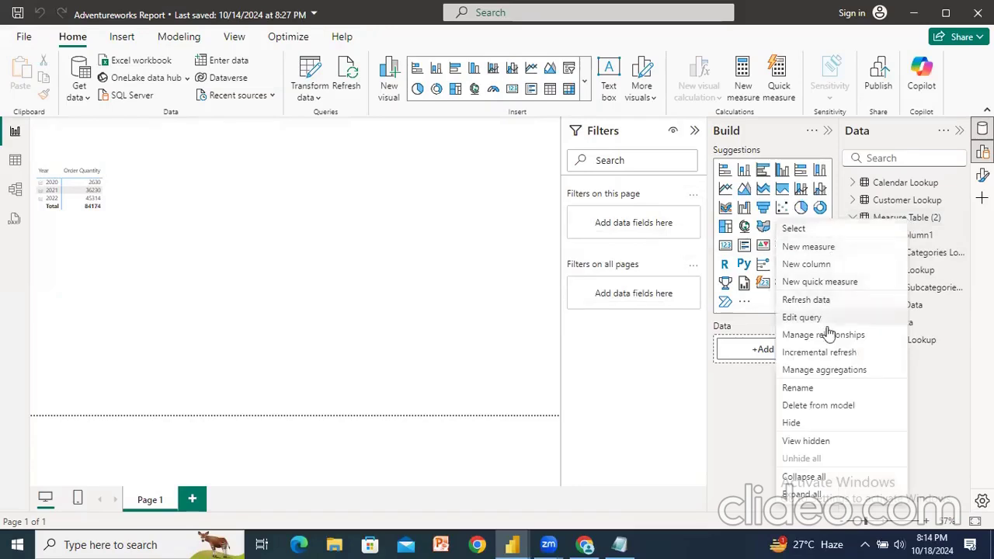
click(835, 389)
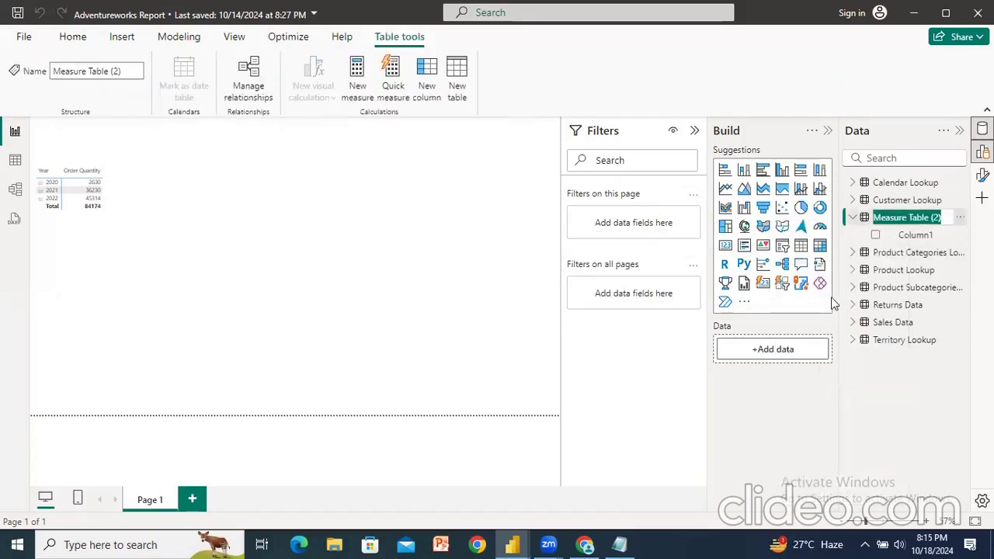
key(Return)
key(Return)
key(Return)
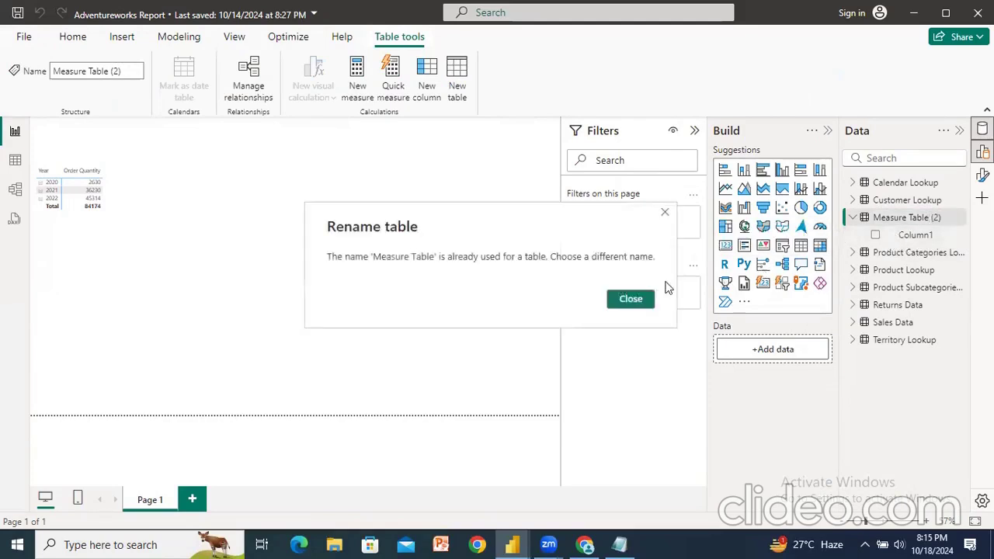
click(632, 303)
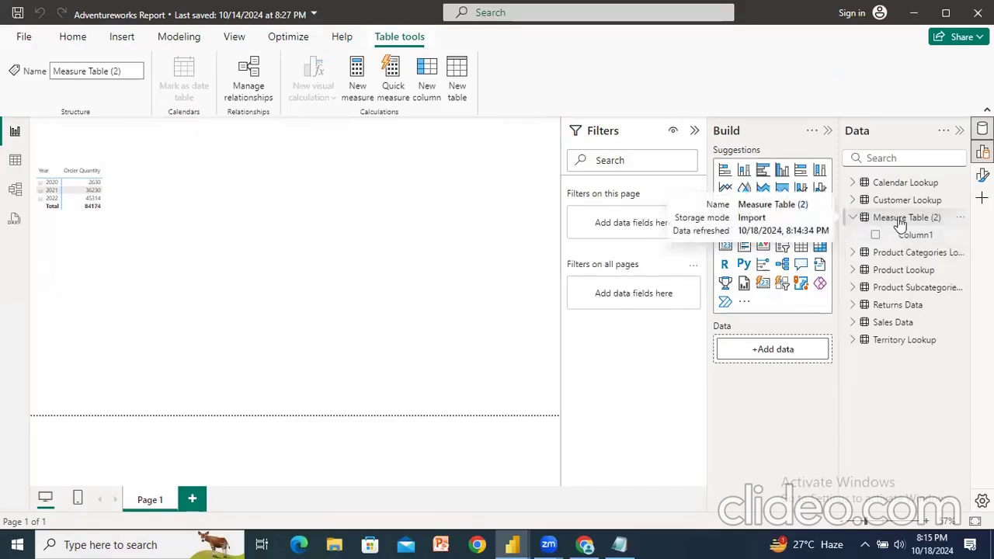
click(959, 221)
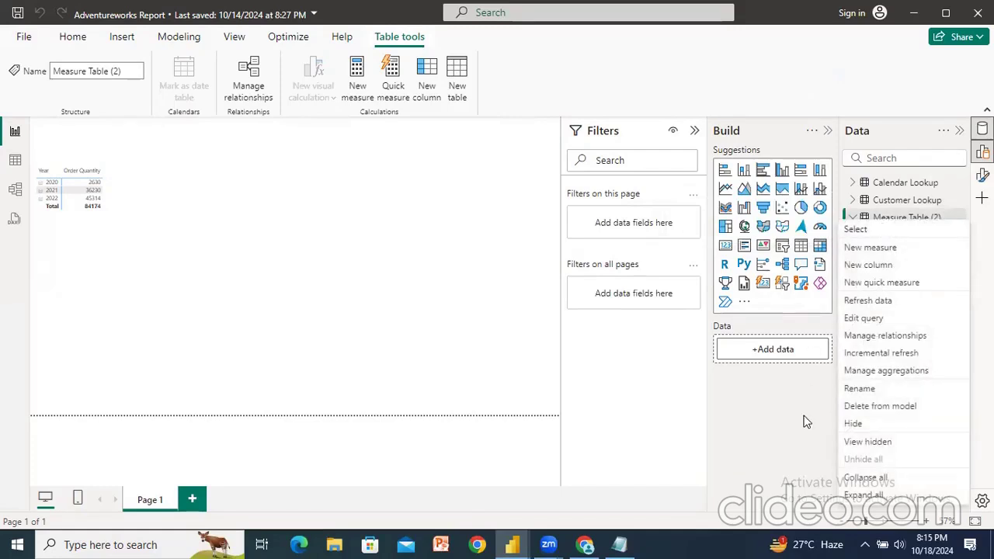
key(Escape)
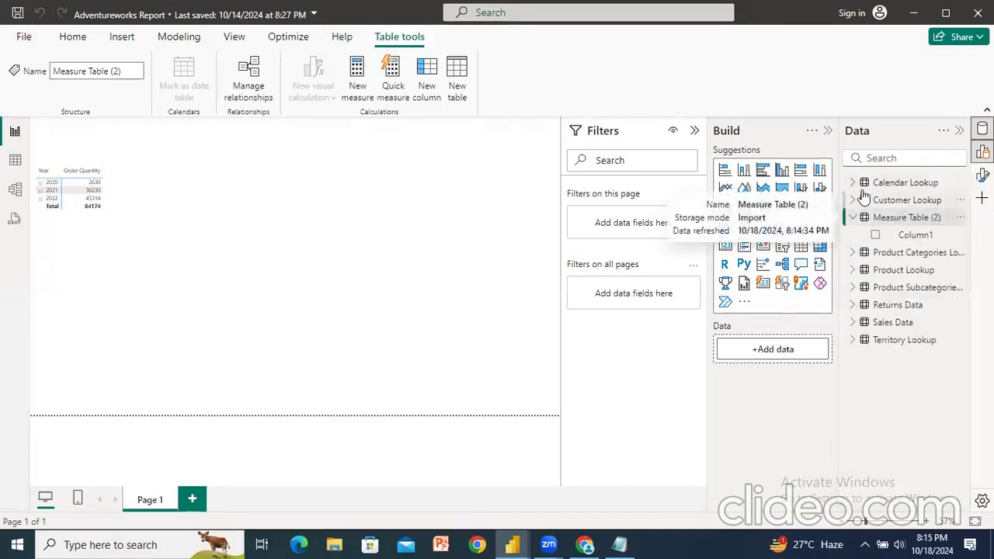
click(853, 217)
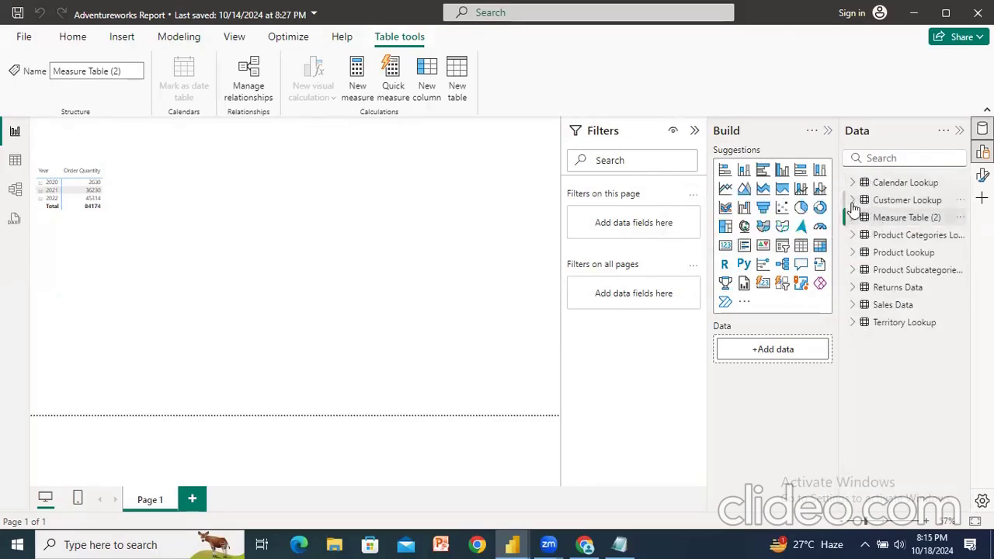
right_click(855, 219)
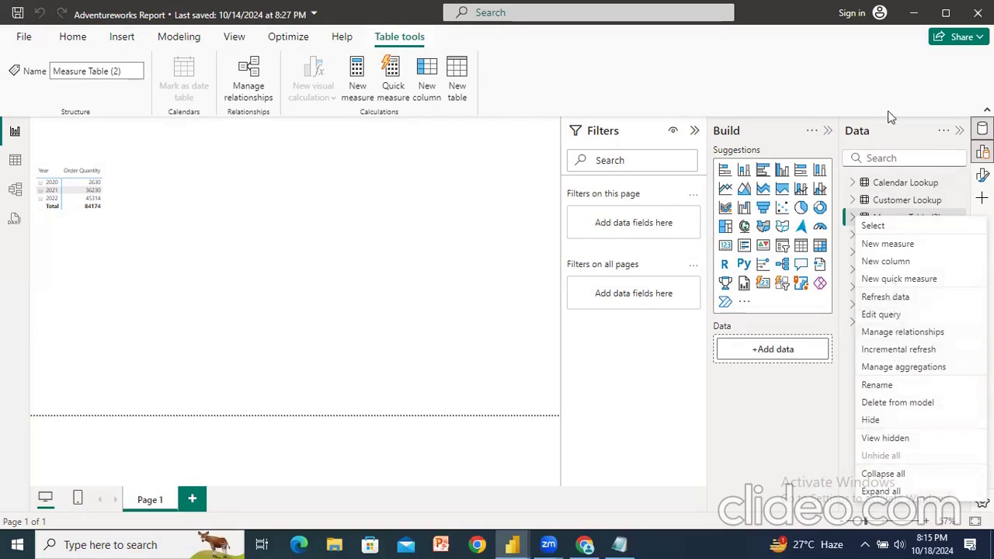
click(887, 85)
Step: In table view, start a new measure in Measure Table (2) with the formula Quantity Returned=SUM('Returns Data'[ReturnQuantity])
click(16, 160)
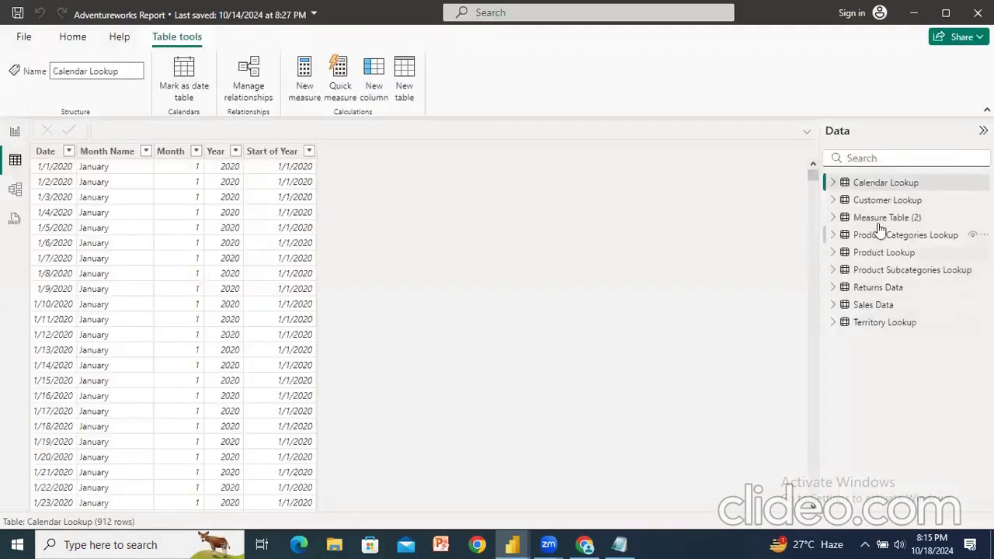
click(983, 217)
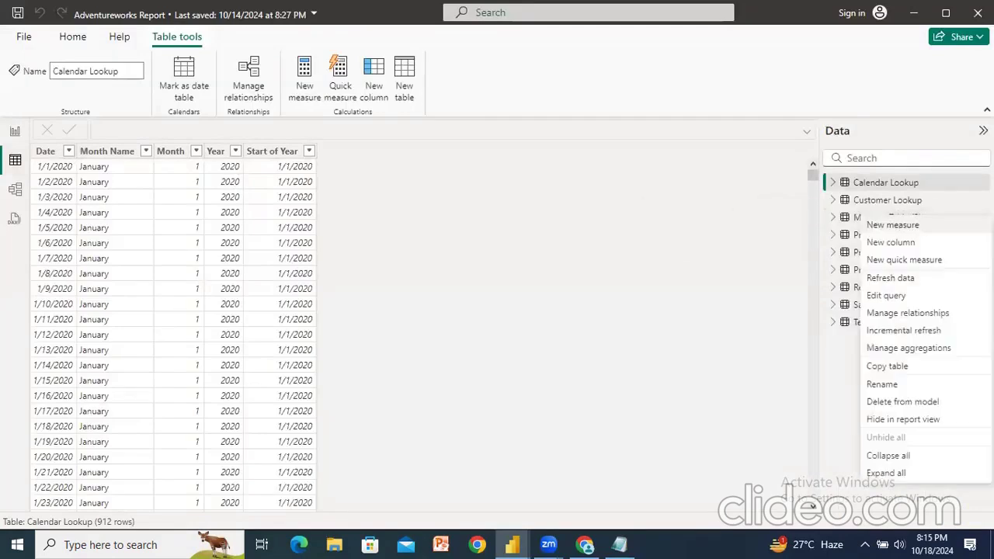
click(783, 248)
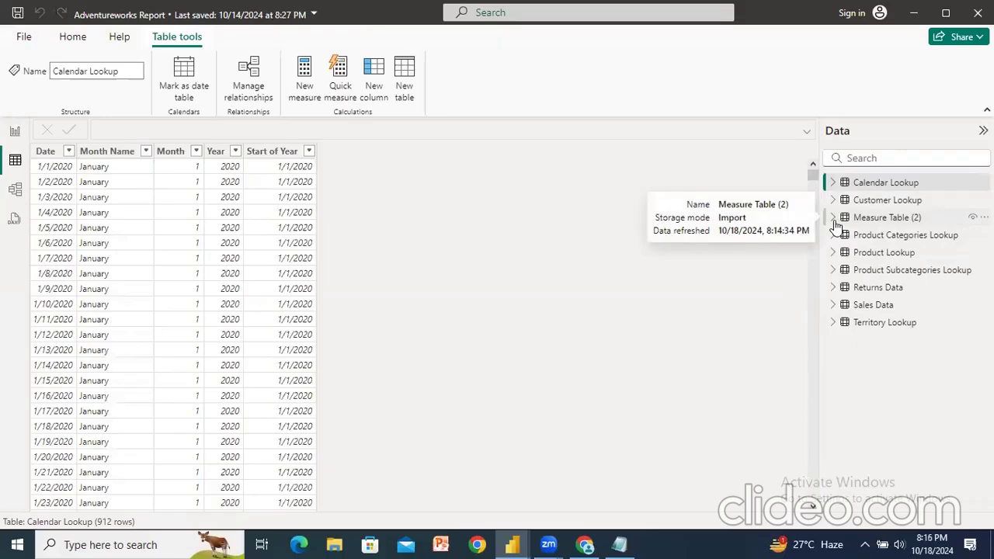
click(880, 221)
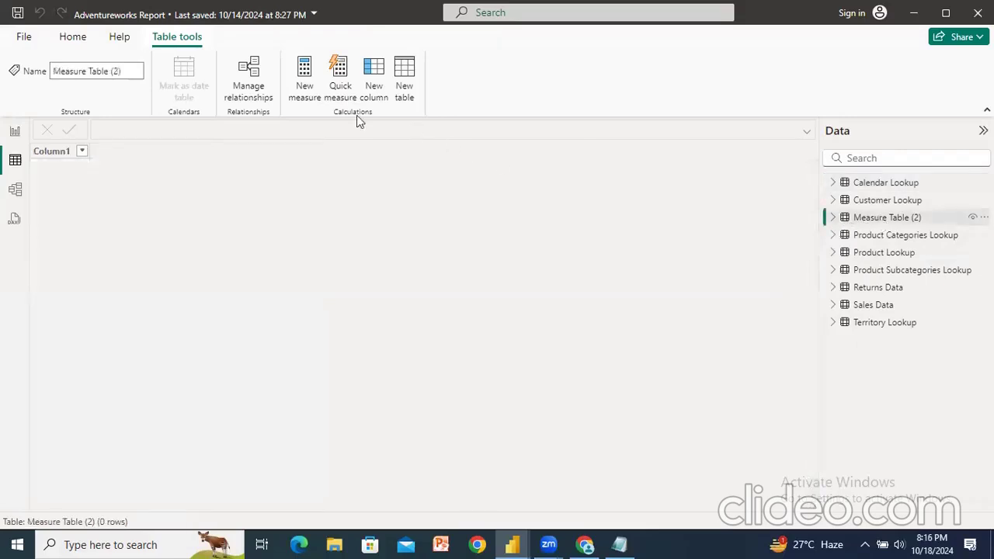
click(304, 82)
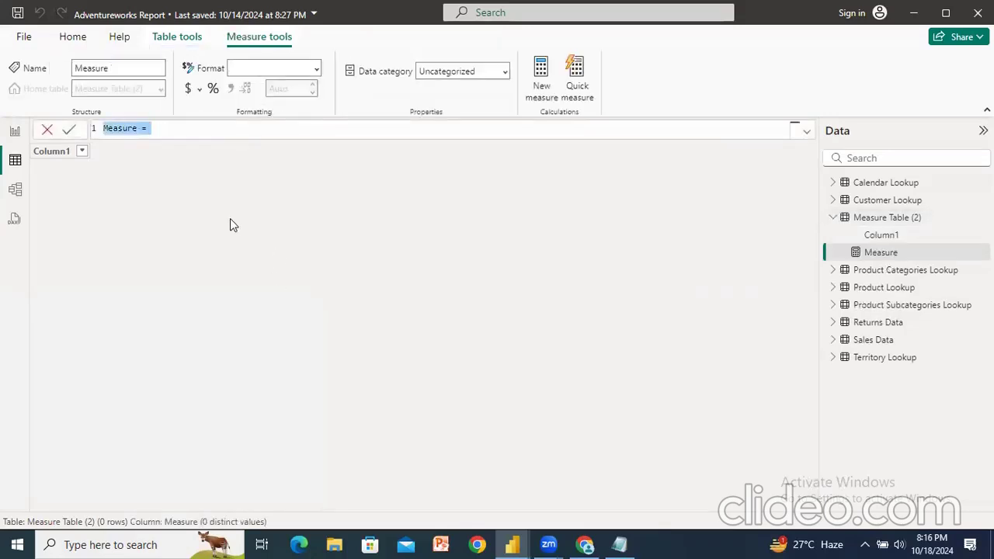
text(Quantity Returned=)
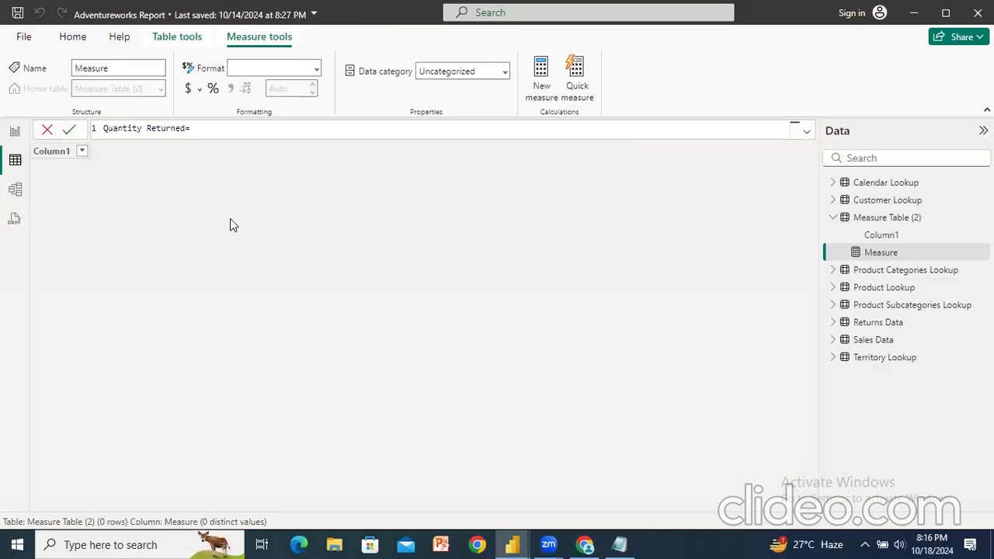
text(s)
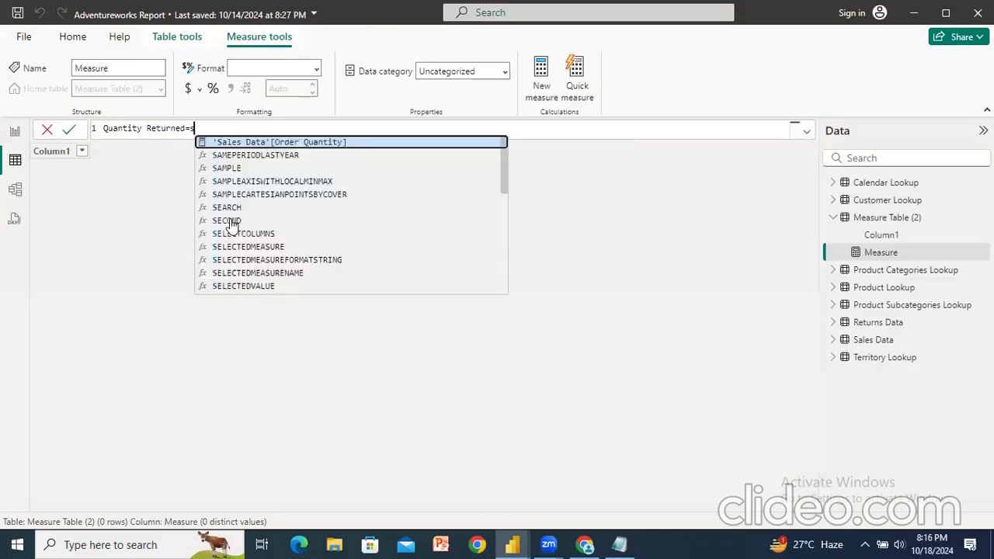
text(um)
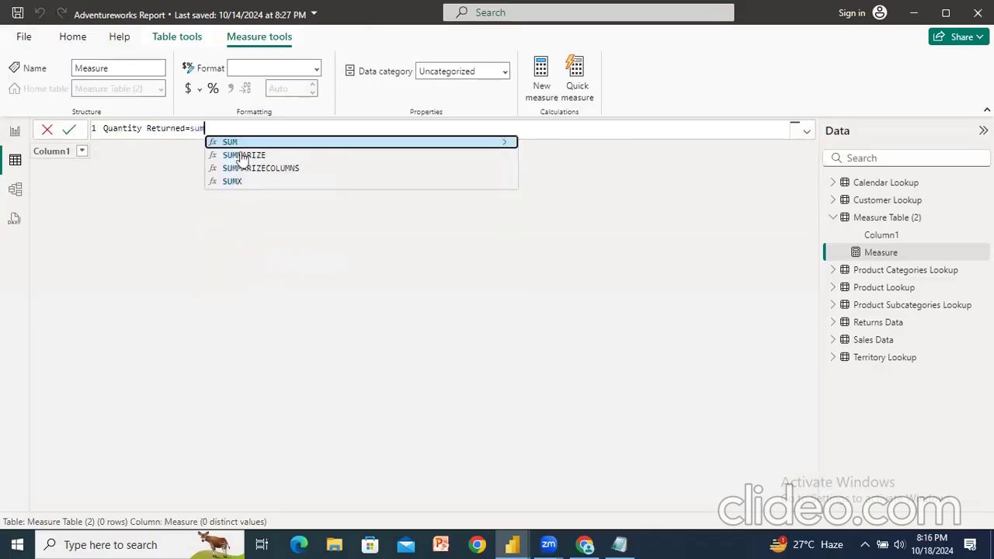
key(Tab)
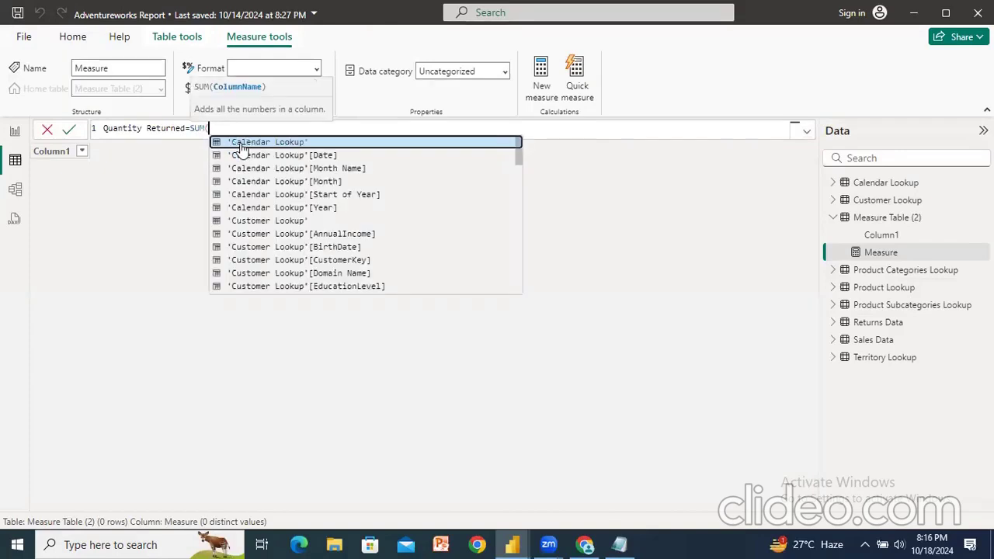
text(ret)
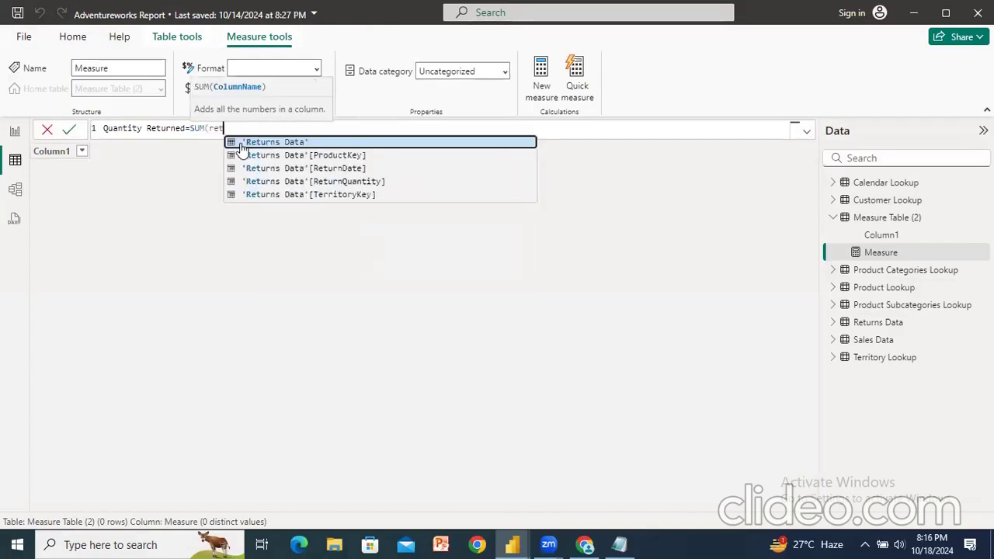
click(351, 181)
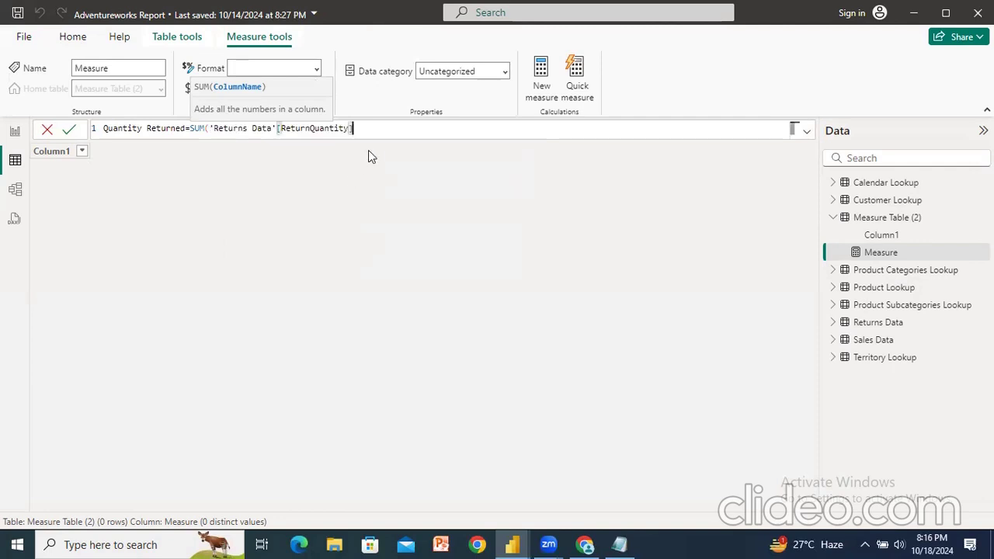
text())
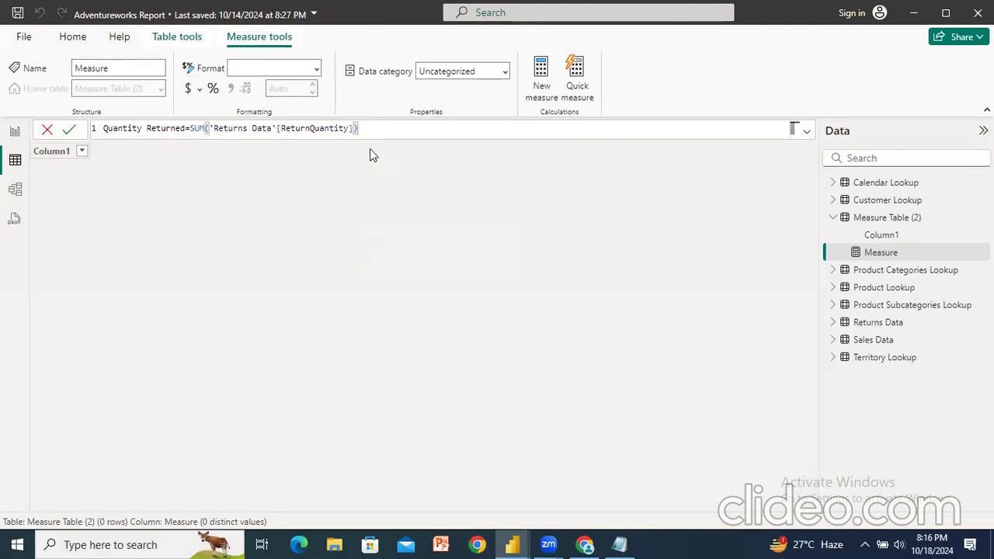
Step: Re-enter 'Returns Data'[ReturnQuantity] as the argument of SUM and commit the Quantity Returned measure
key(BackSpace)
key(BackSpace)
key(BackSpace)
key(BackSpace)
key(BackSpace)
key(BackSpace)
key(BackSpace)
key(BackSpace)
key(BackSpace)
key(BackSpace)
key(BackSpace)
key(BackSpace)
key(BackSpace)
key(BackSpace)
key(BackSpace)
key(BackSpace)
key(BackSpace)
key(BackSpace)
key(BackSpace)
key(BackSpace)
key(BackSpace)
key(BackSpace)
key(BackSpace)
key(BackSpace)
key(BackSpace)
key(BackSpace)
key(BackSpace)
key(BackSpace)
key(BackSpace)
key(BackSpace)
key(BackSpace)
key(BackSpace)
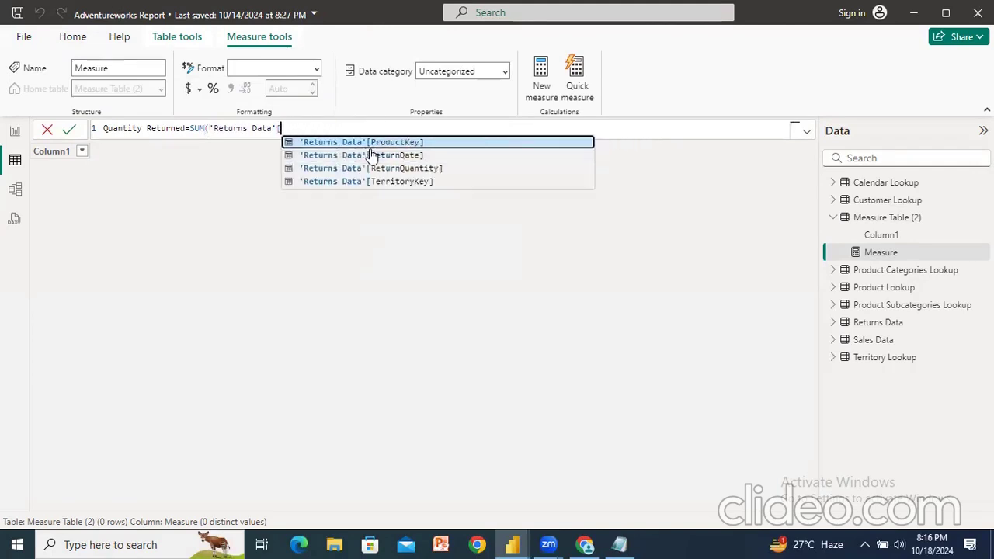
text((ret)
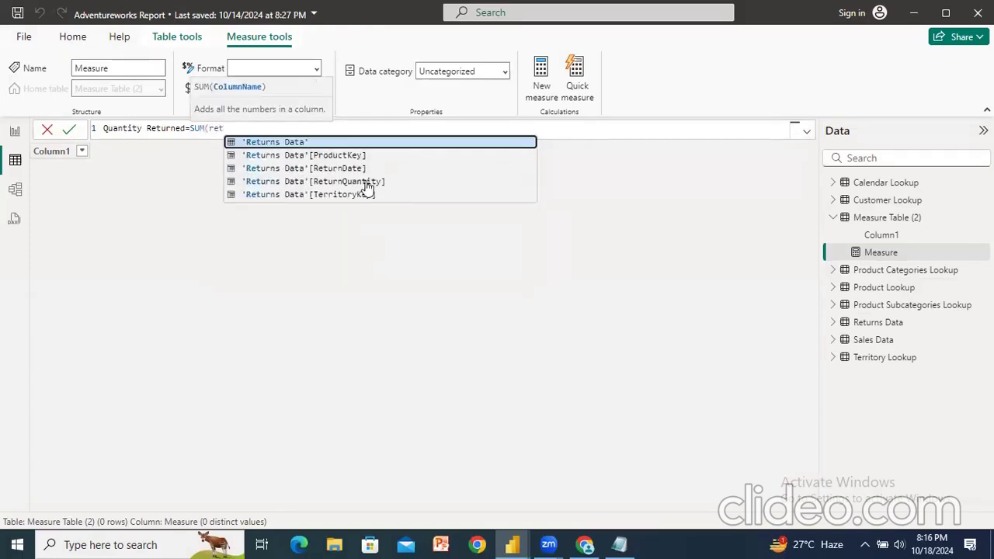
click(370, 183)
text())
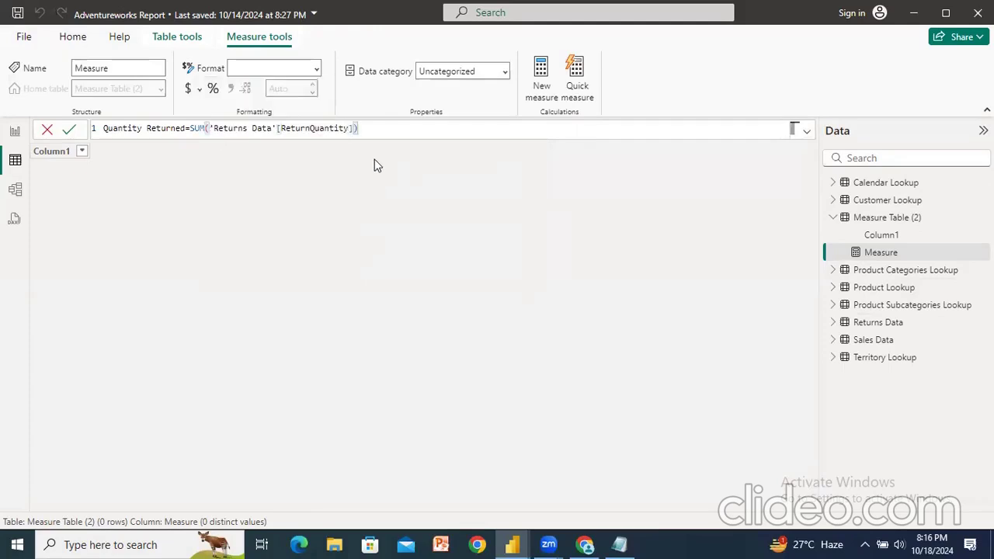
key(Return)
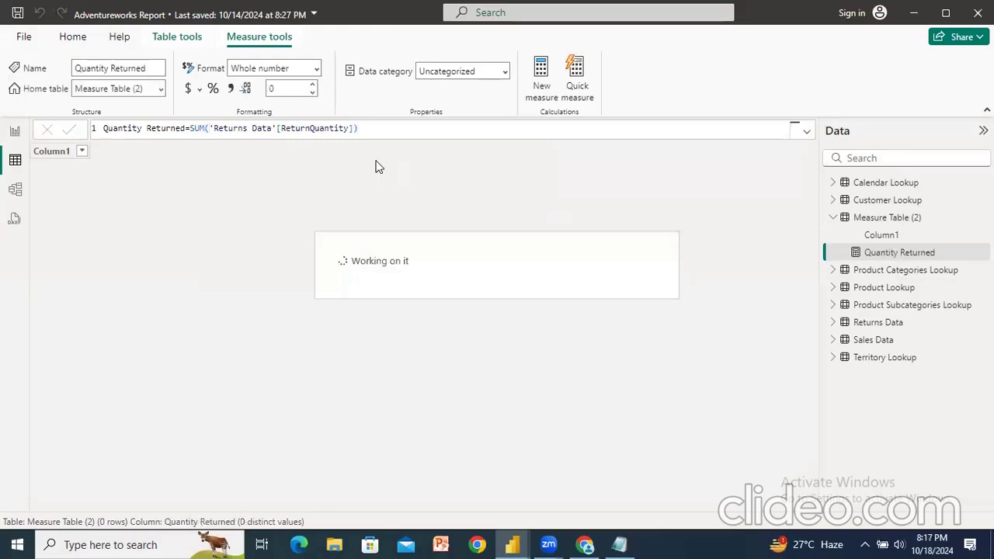
Step: Delete Column1 from Measure Table (2) and look at the table in the model view
click(889, 237)
right_click(890, 237)
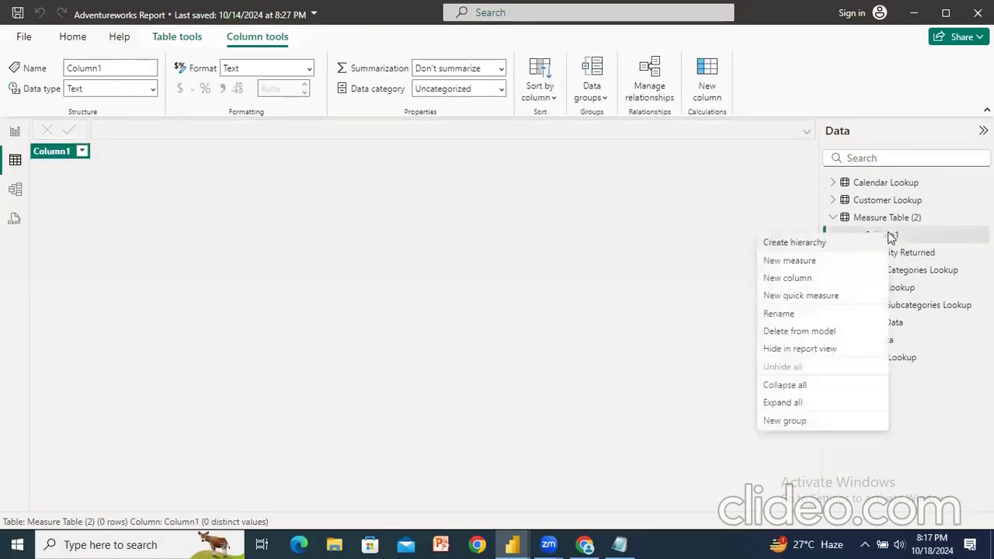
click(808, 337)
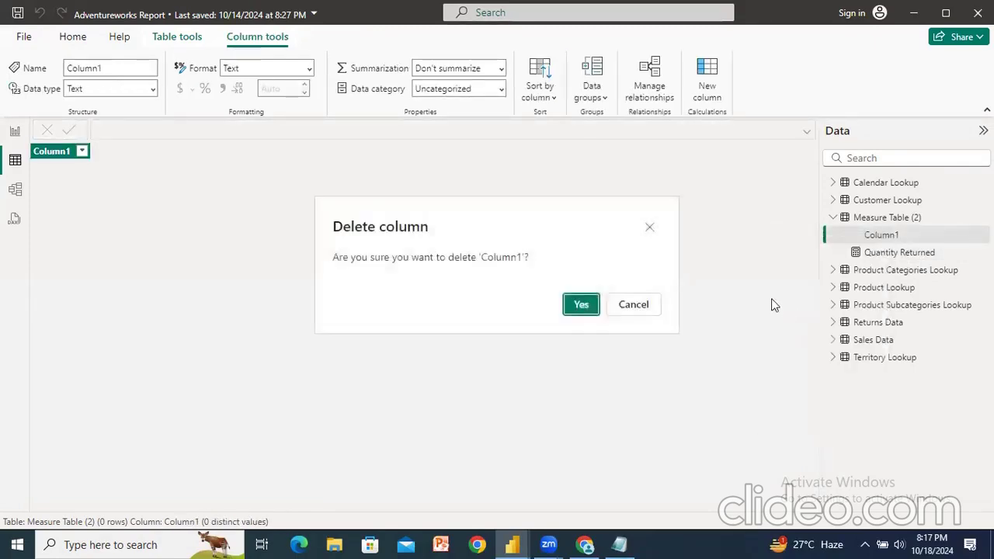
click(582, 307)
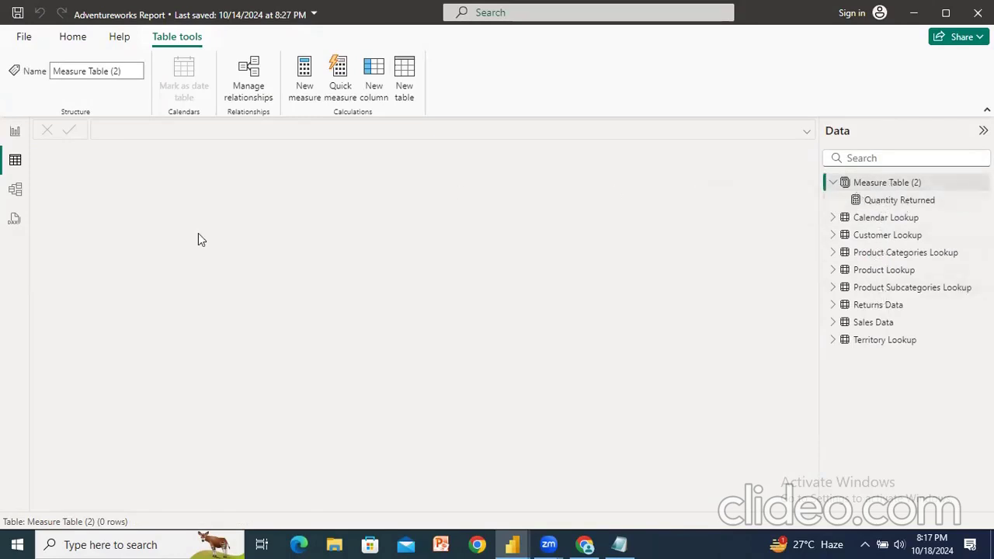
click(16, 191)
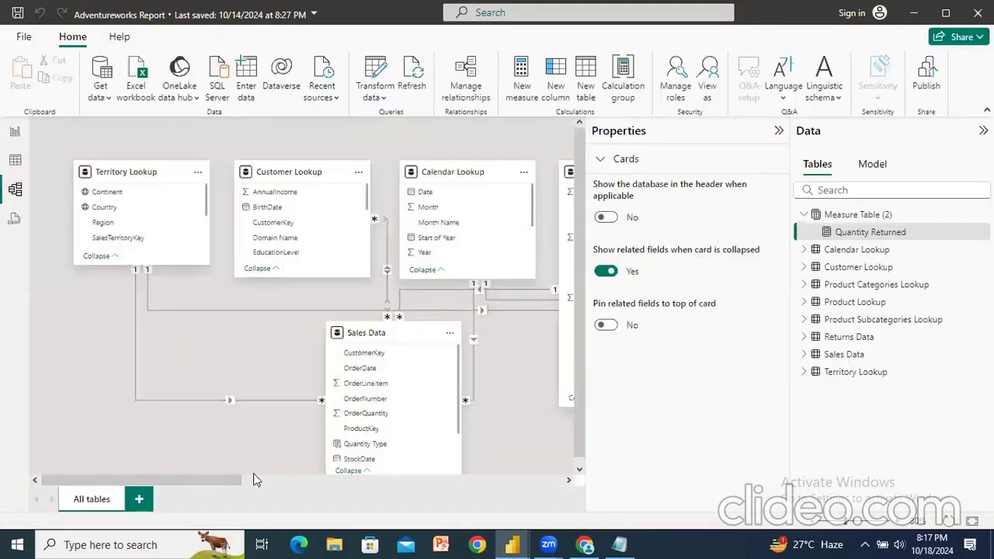
drag(118, 479, 493, 481)
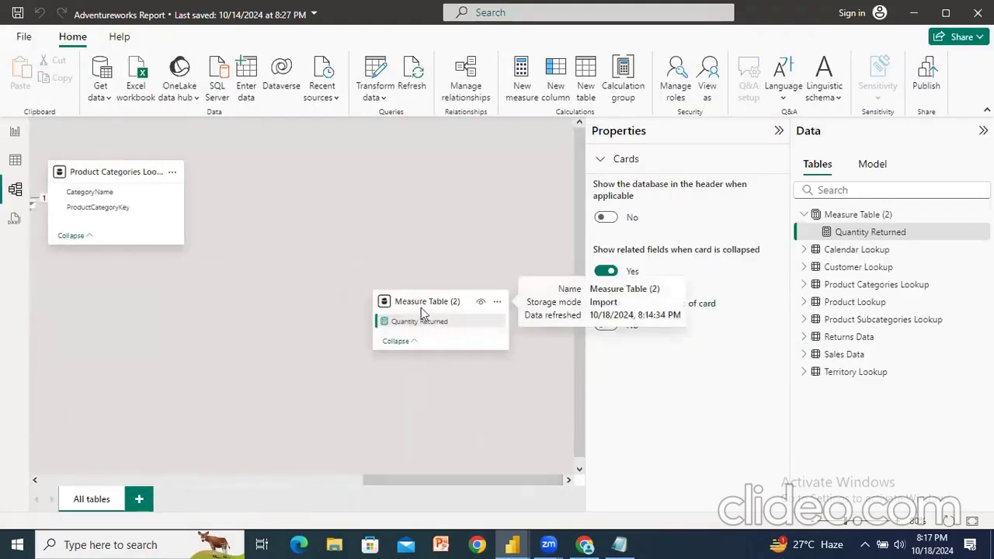
Step: Add the Quantity Returned measure to the matrix on the report page and enlarge the page view
click(15, 131)
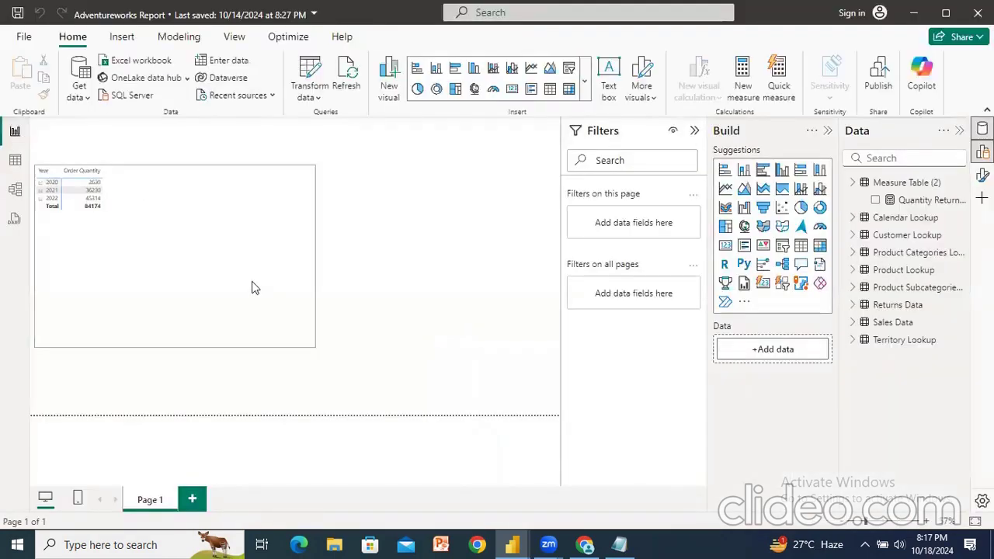
click(252, 278)
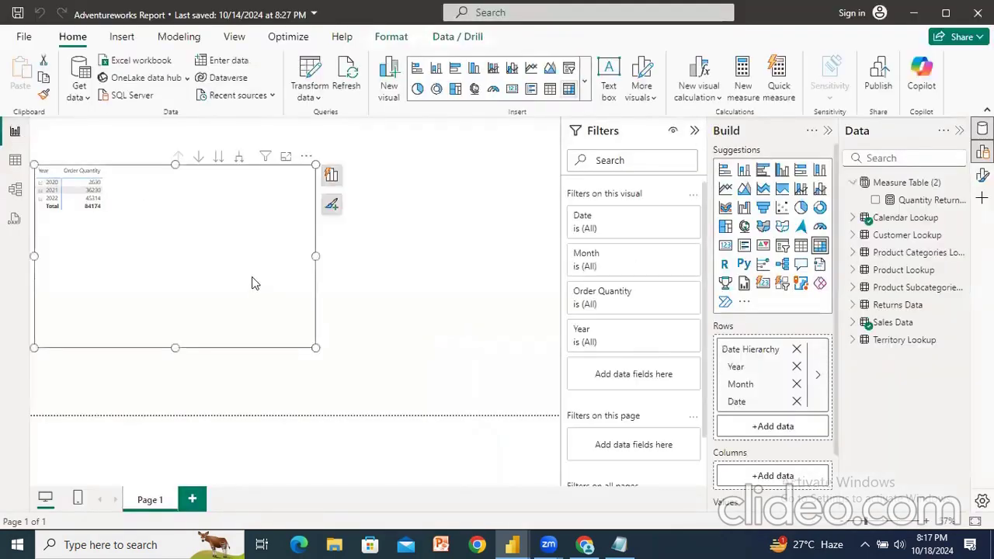
click(331, 175)
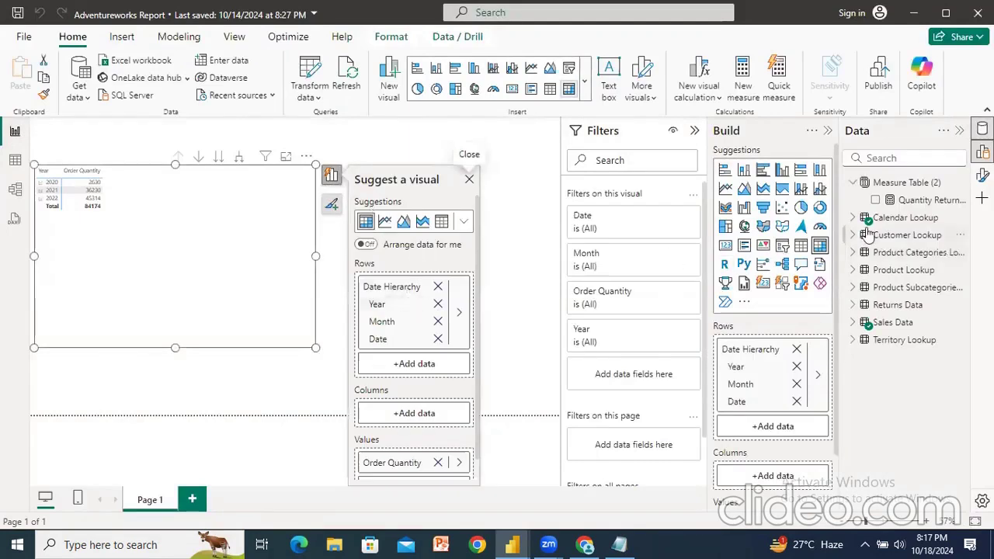
click(875, 200)
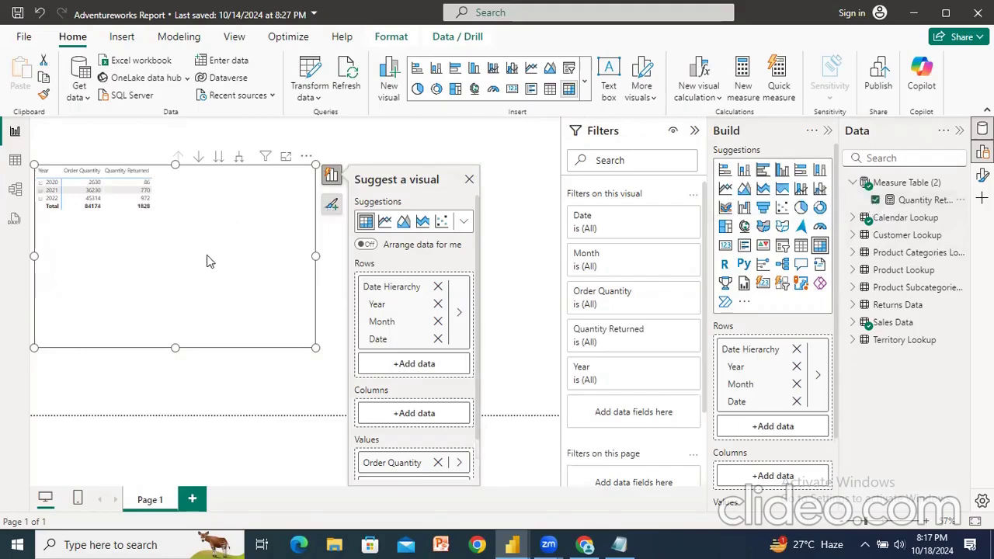
click(928, 525)
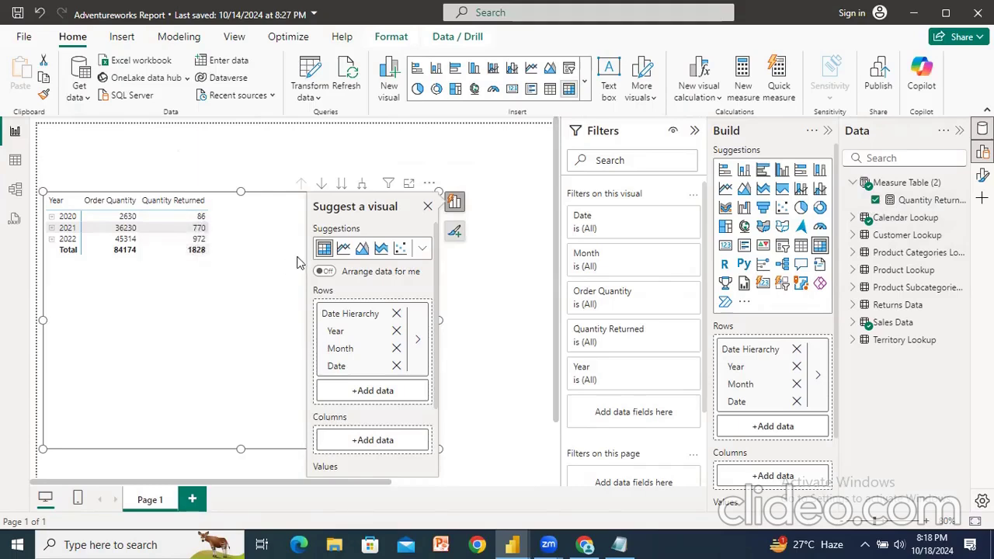
Step: In table view, create the measure Average Retail Price=AVERAGE('Product Lookup'[ProductPrice]) in Measure Table (2)
click(14, 160)
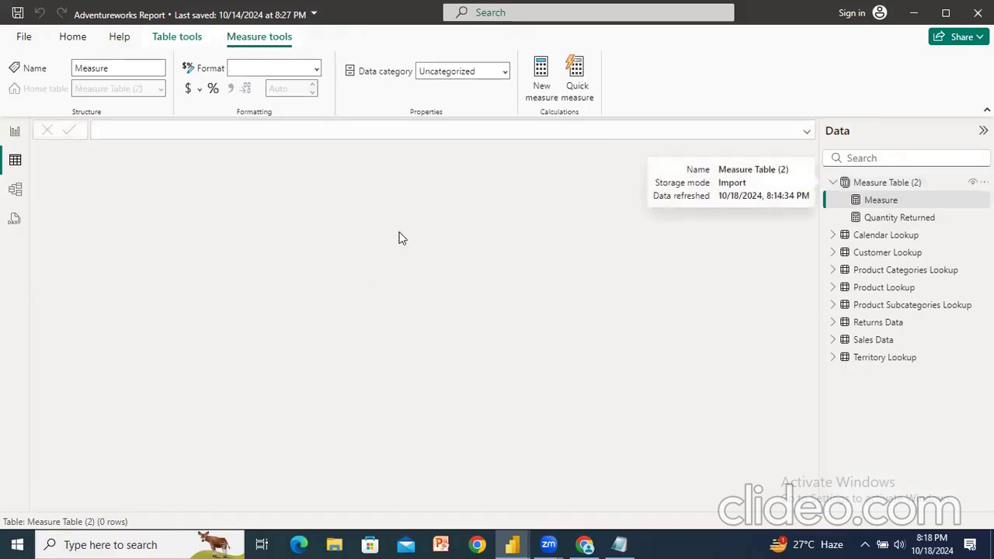
text(Aver)
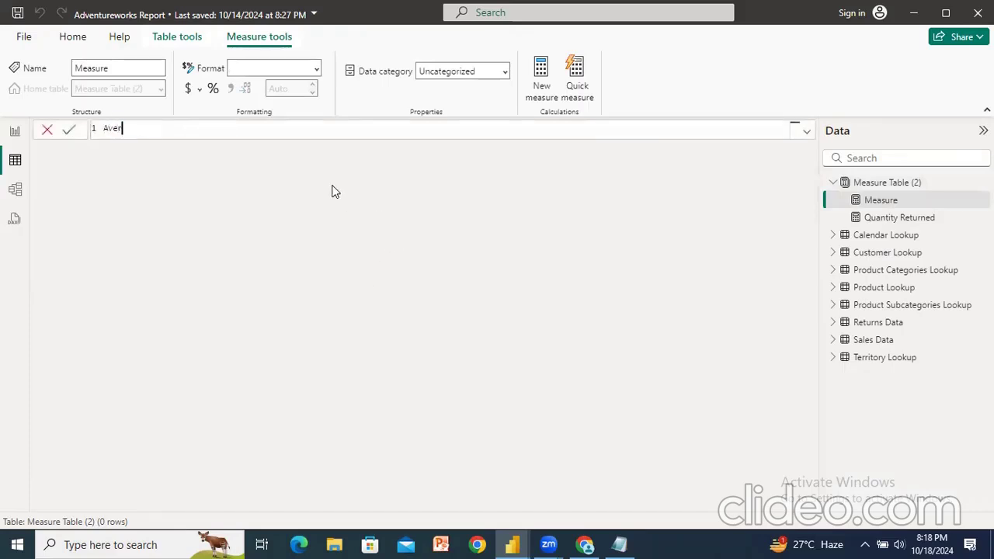
text(age Retail Price)
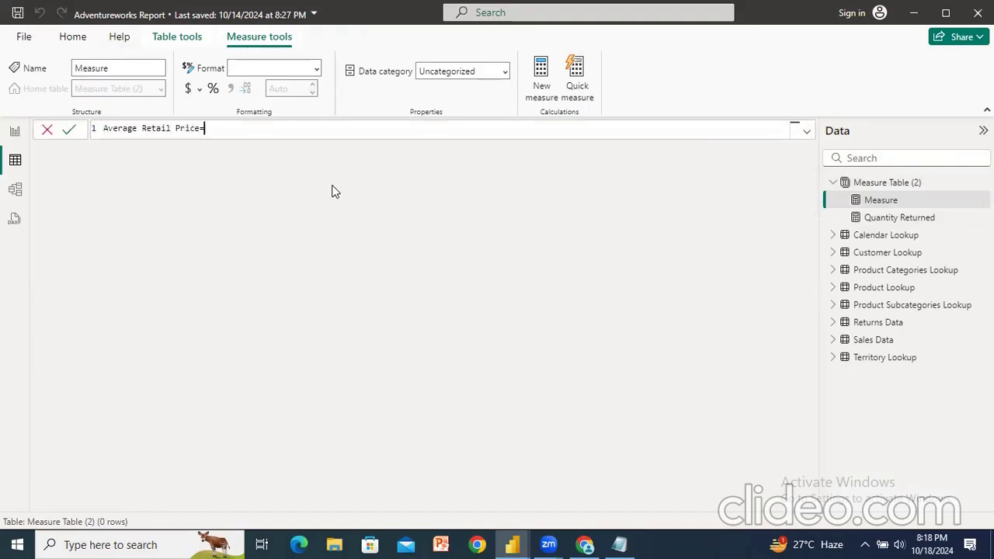
text(=av)
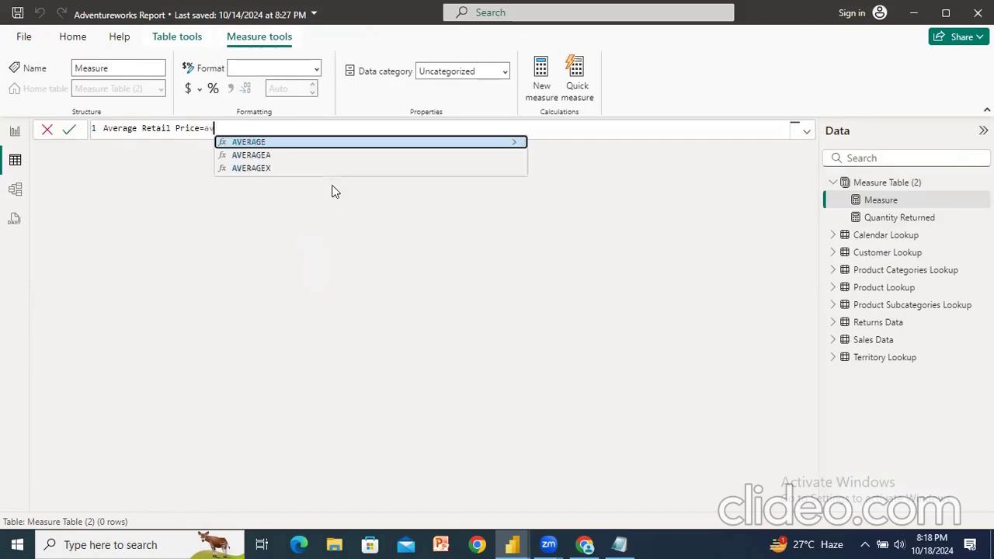
click(291, 142)
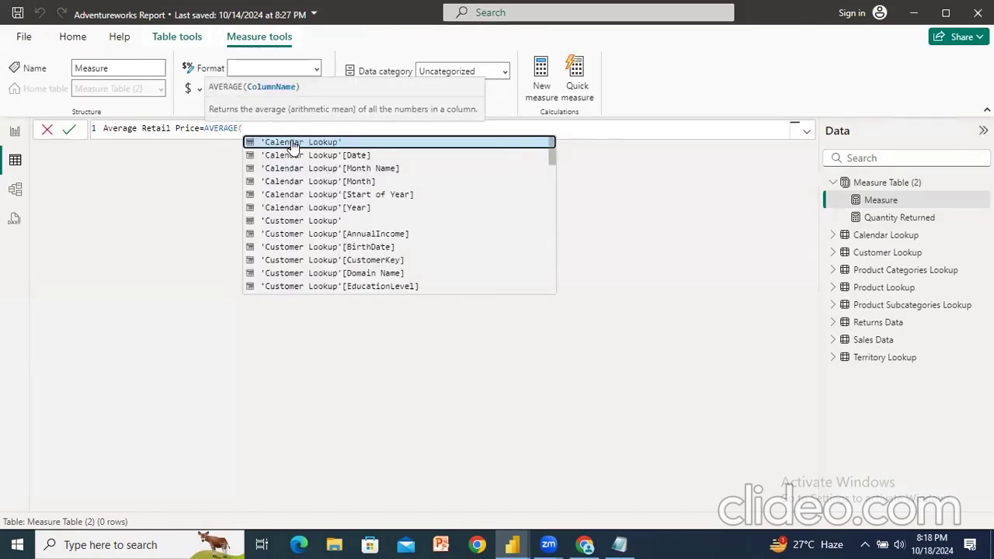
text(prod)
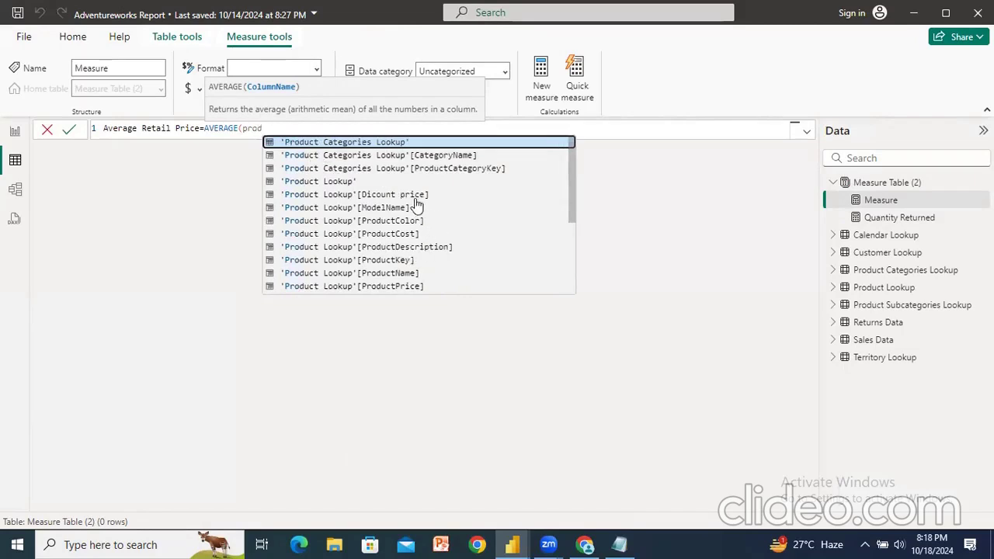
click(411, 287)
text())
key(Return)
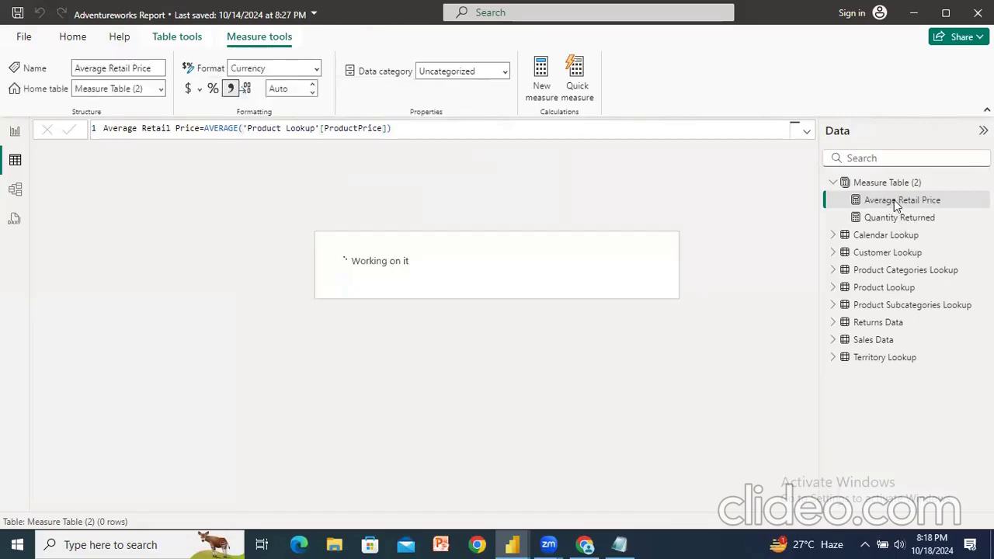
Step: Briefly add Average Retail Price to the report's matrix and remove it again, extending the visual's upper edge upward in between
click(16, 136)
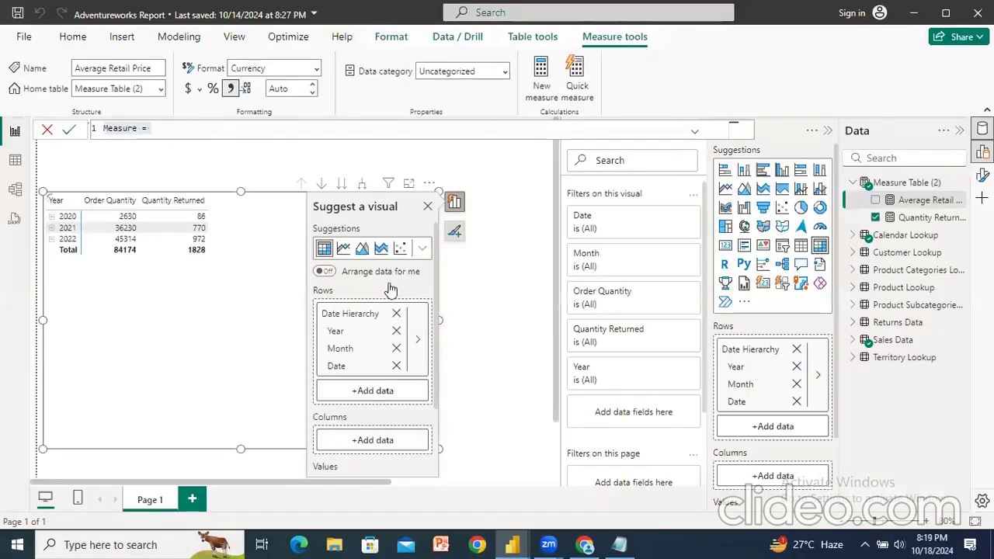
click(875, 200)
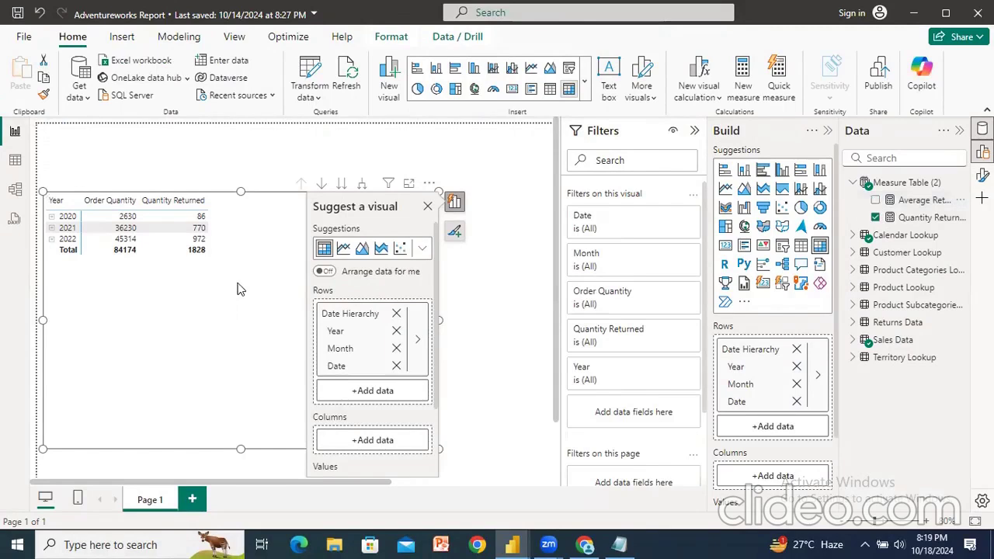
click(875, 200)
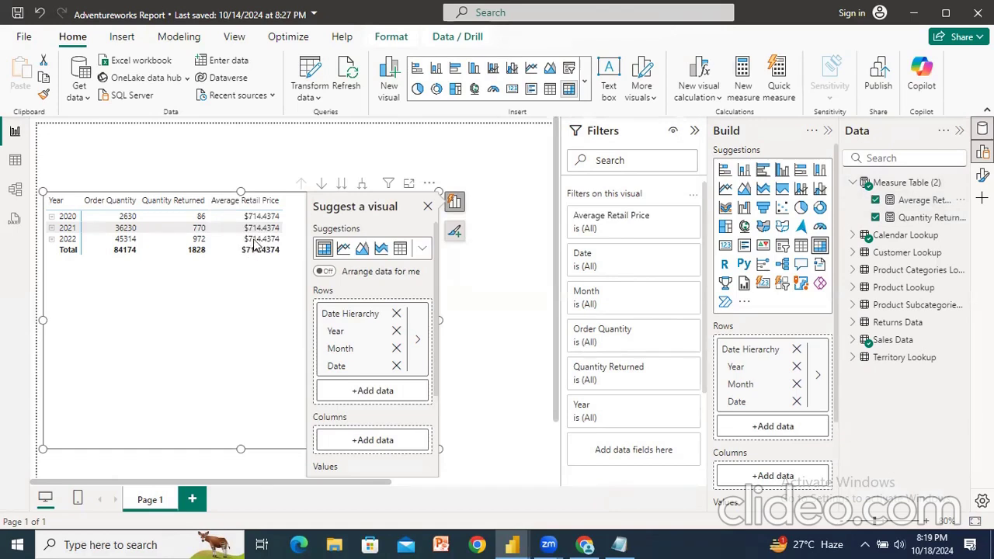
drag(245, 190, 250, 166)
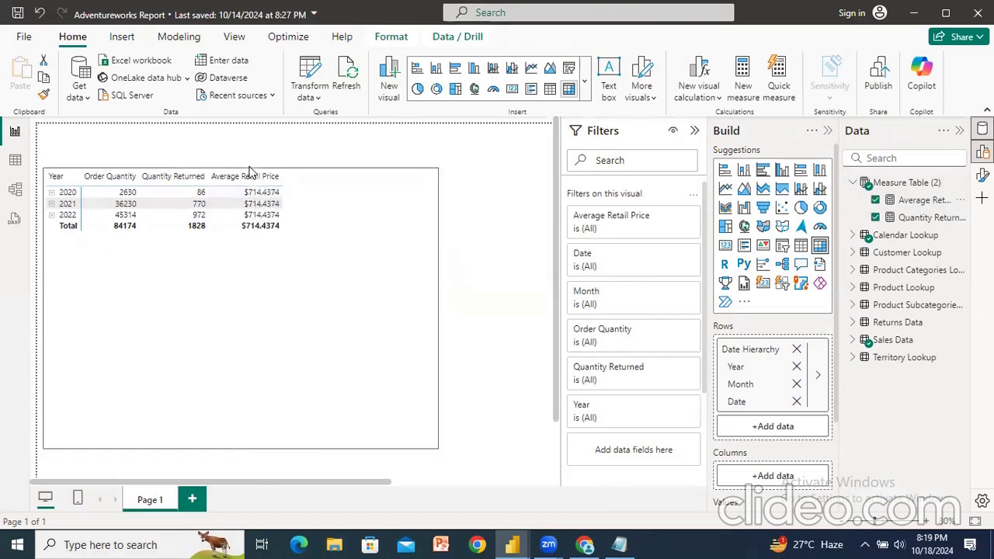
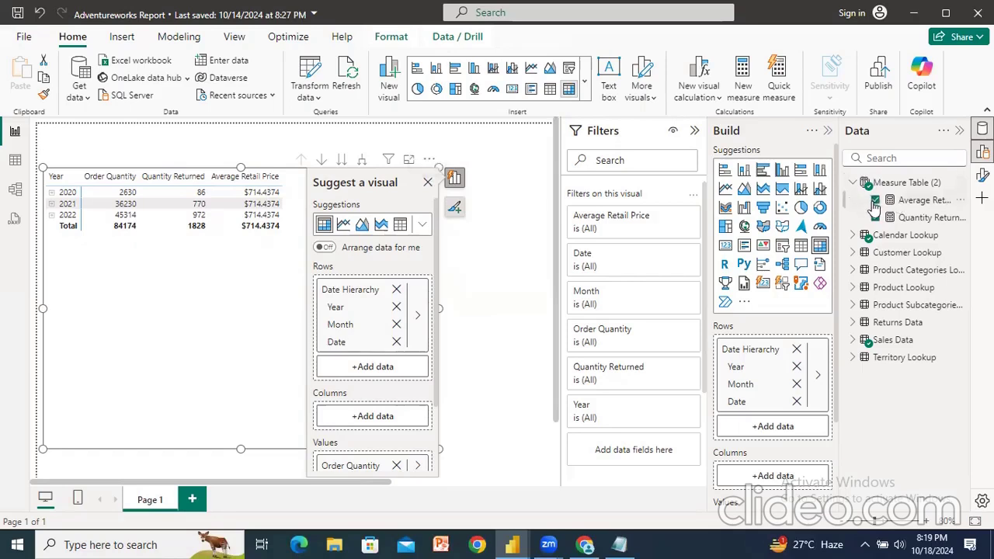
click(875, 200)
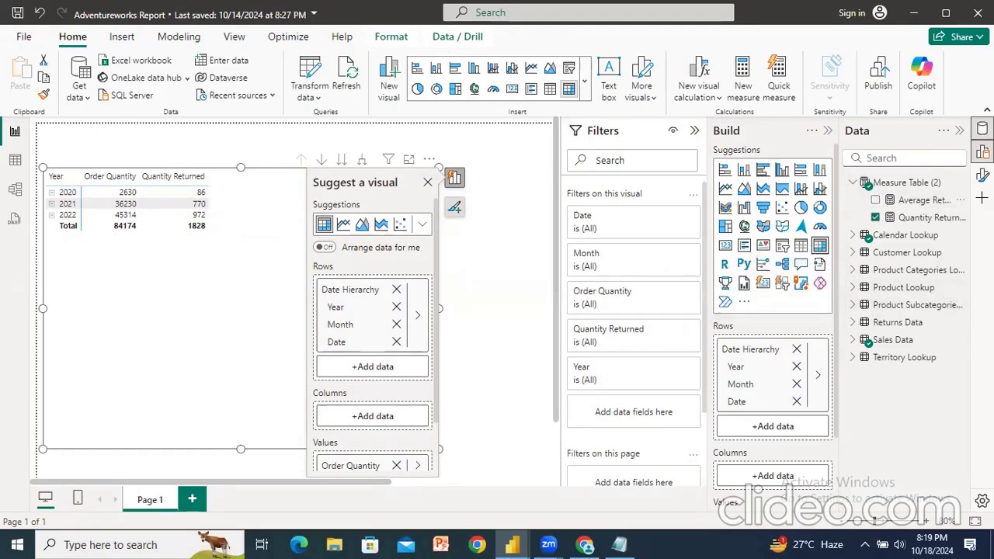
click(856, 342)
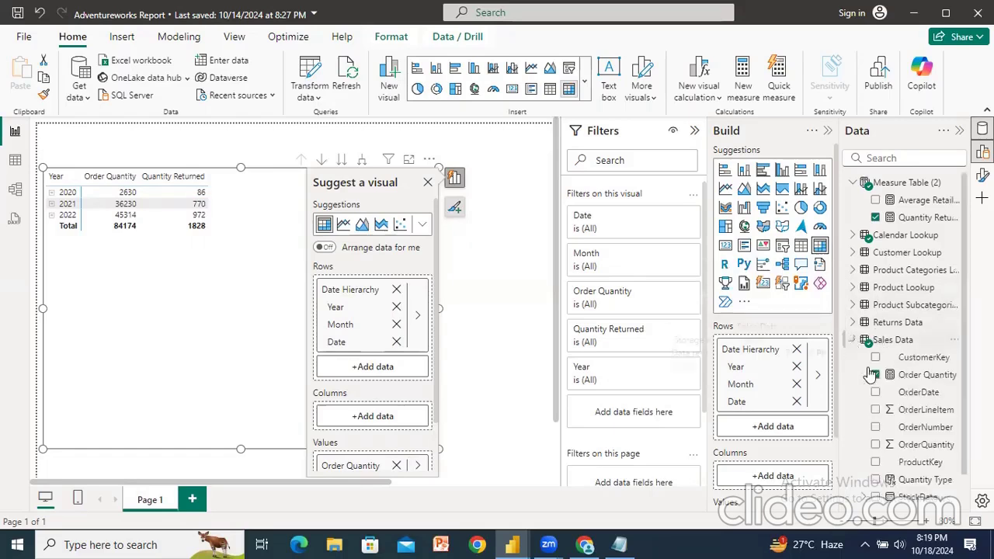
right_click(912, 379)
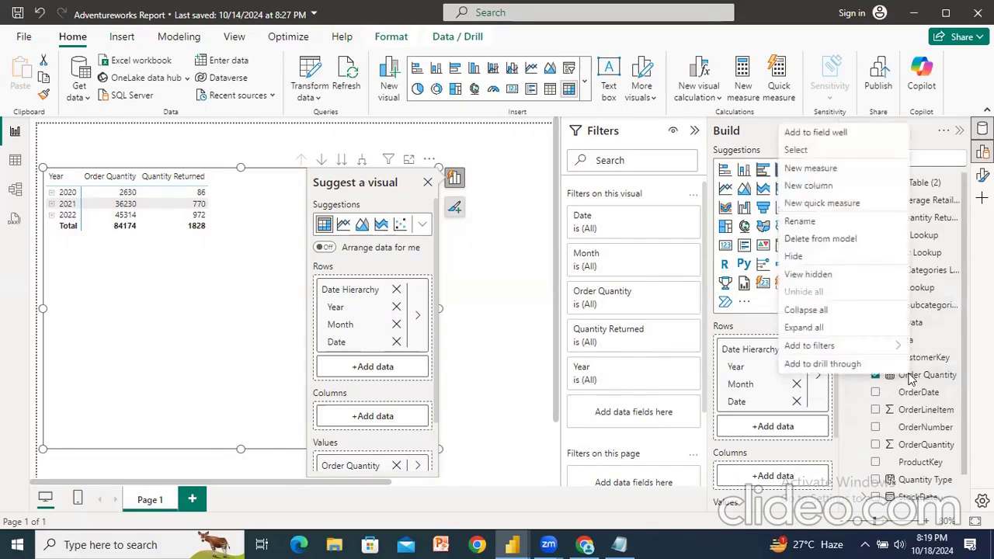
click(832, 225)
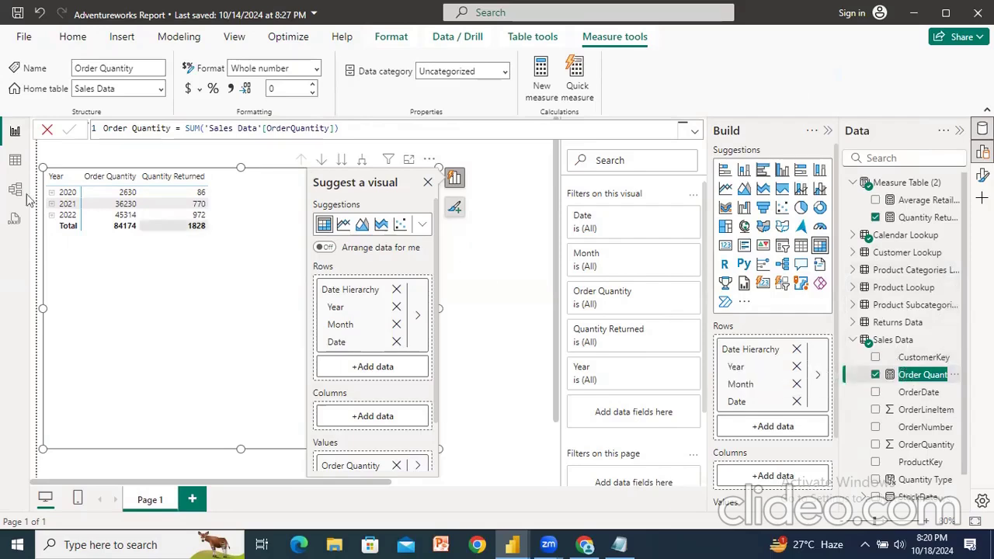
Step: In table view, rename the Order Quantity measure in Sales Data to Quantity Sold
click(14, 162)
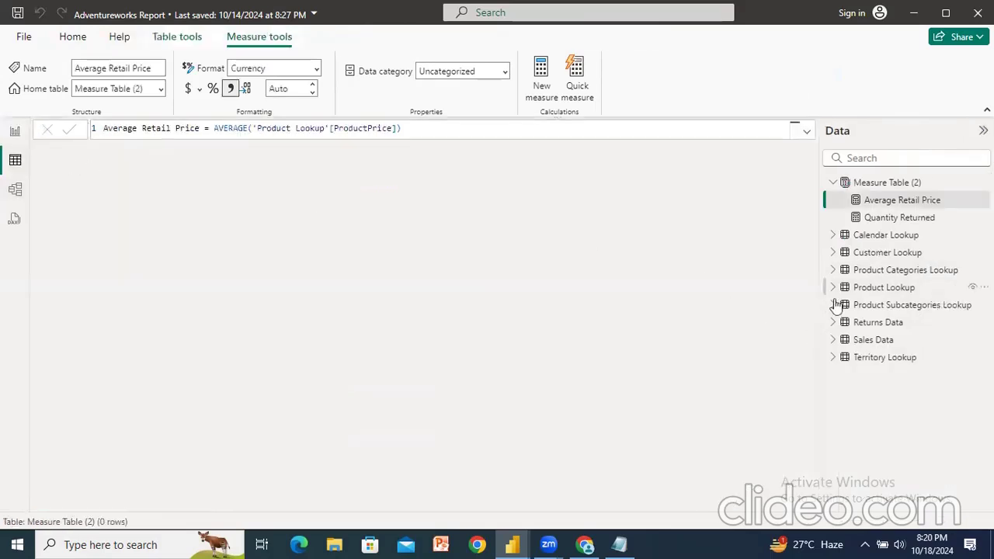
scroll(877, 355, down, 1)
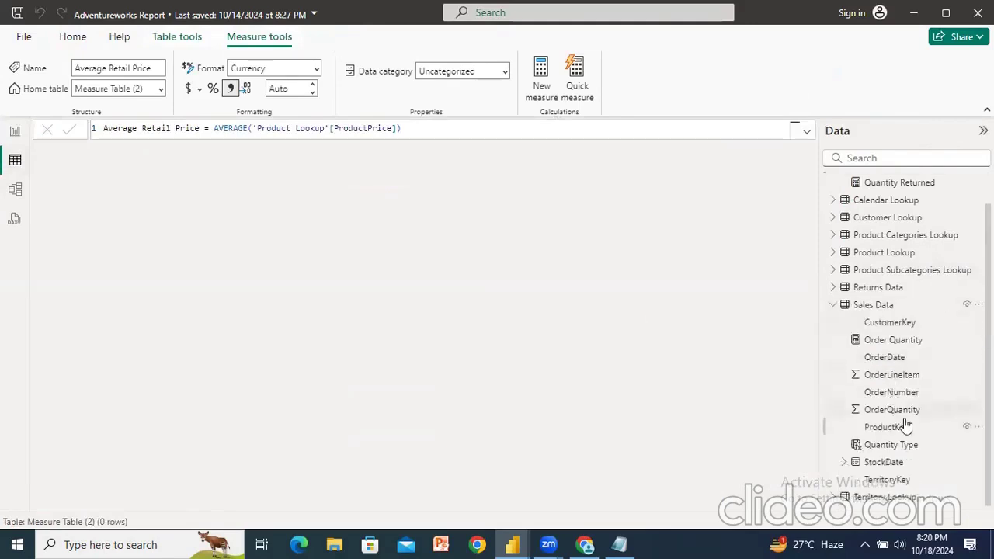
right_click(891, 347)
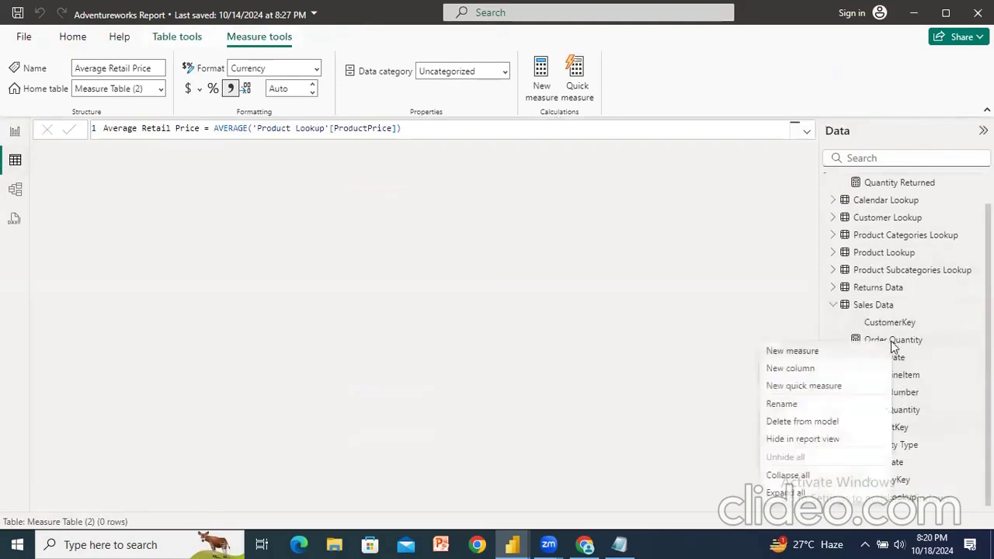
click(804, 405)
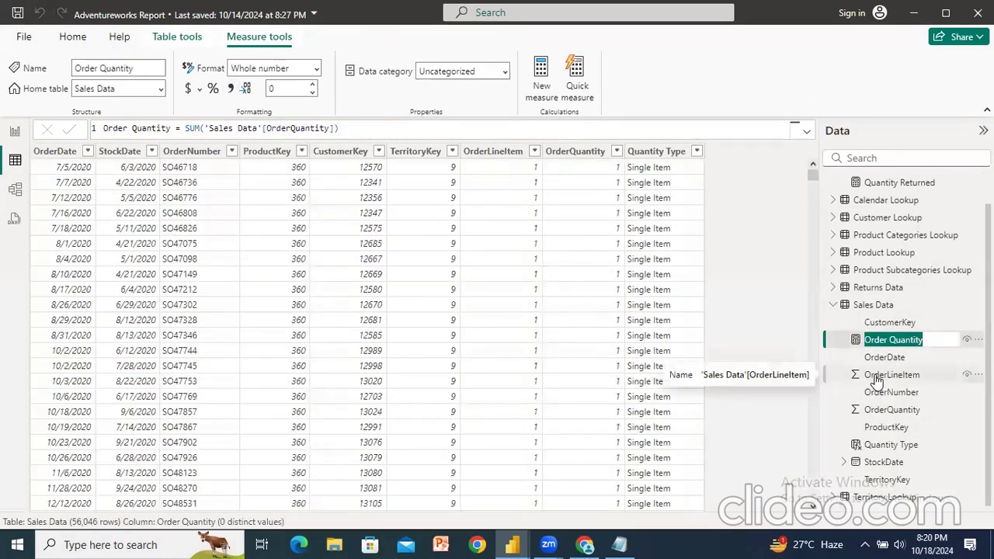
text(Quantity So)
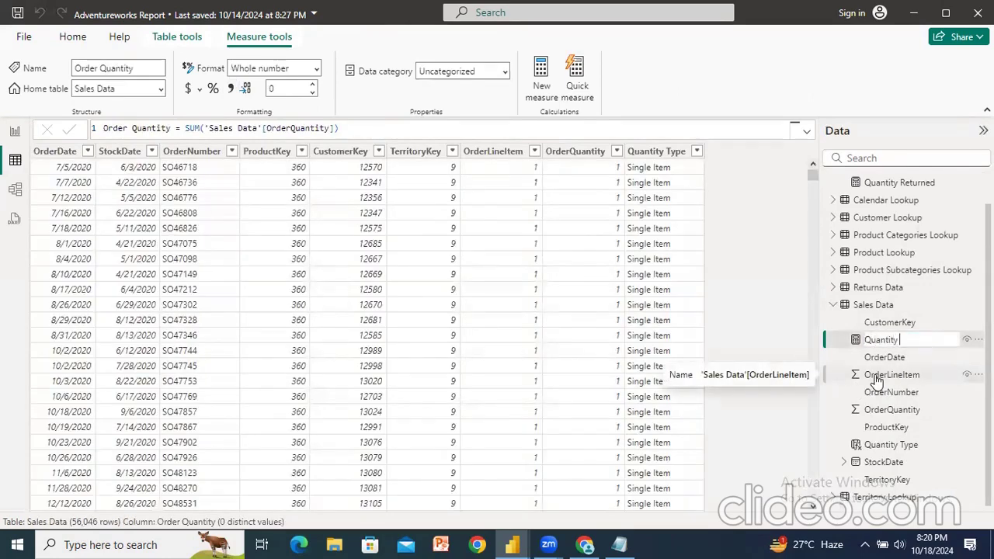
text(ld)
key(Return)
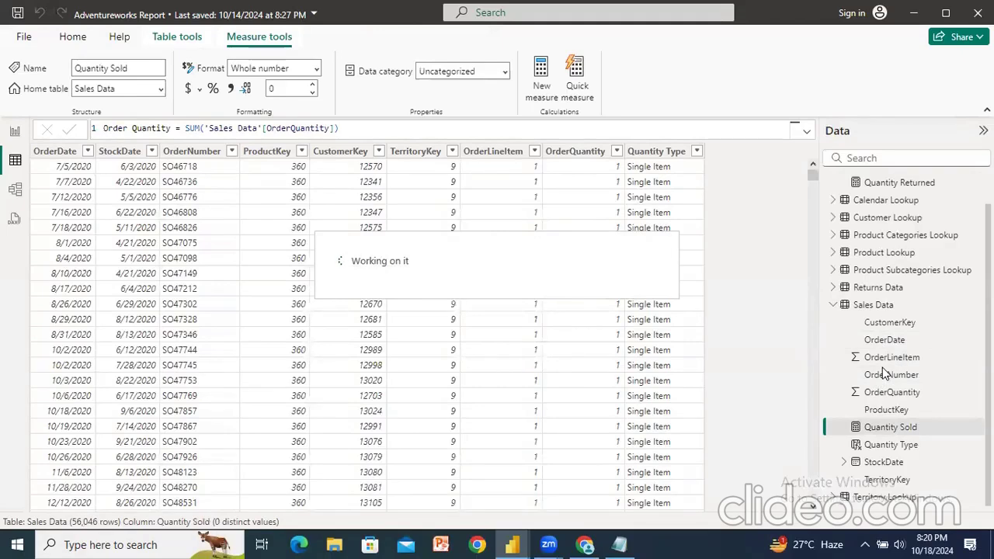
Step: Create the measure Total Returns=COUNT('Returns Data'[ReturnQuantity]) in Measure Table (2)
scroll(914, 302, up, 1)
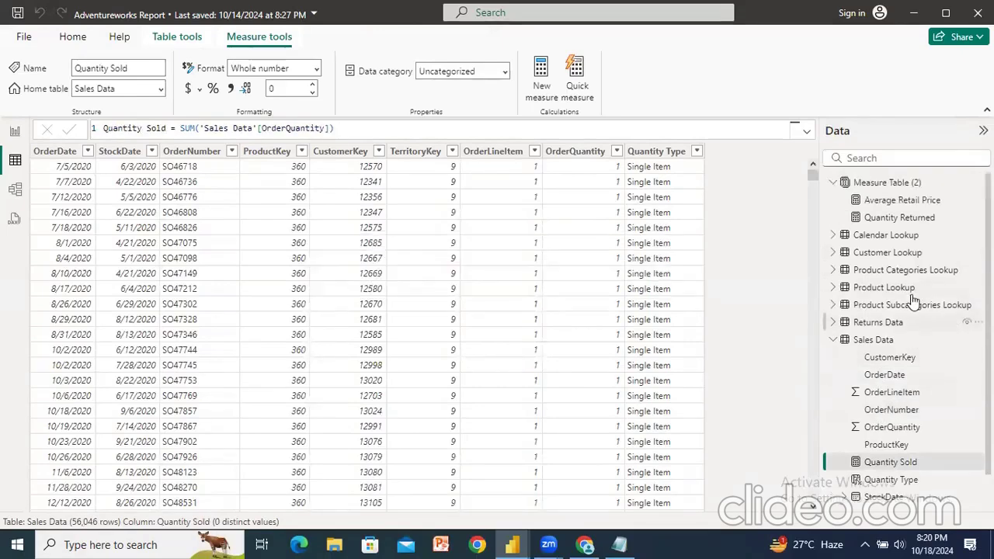
click(886, 185)
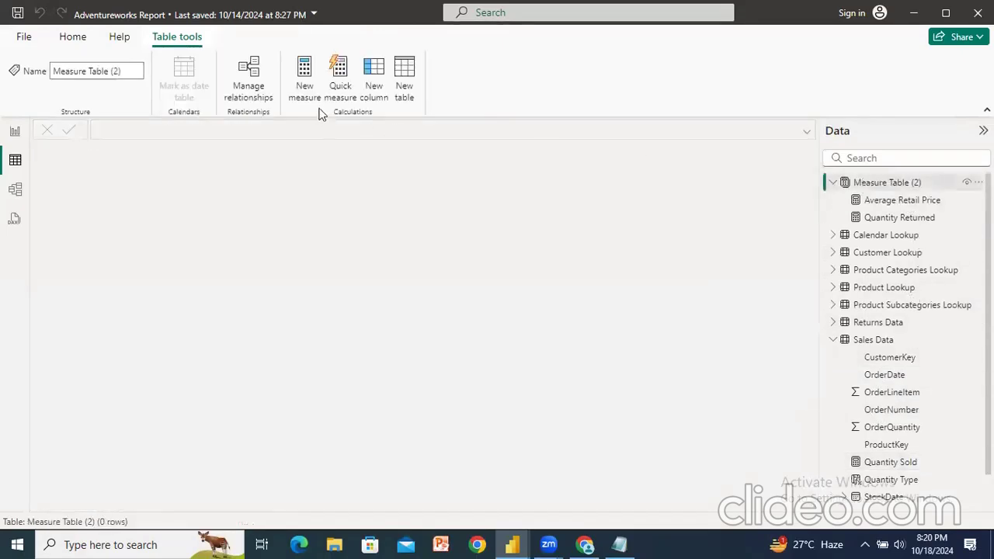
click(298, 81)
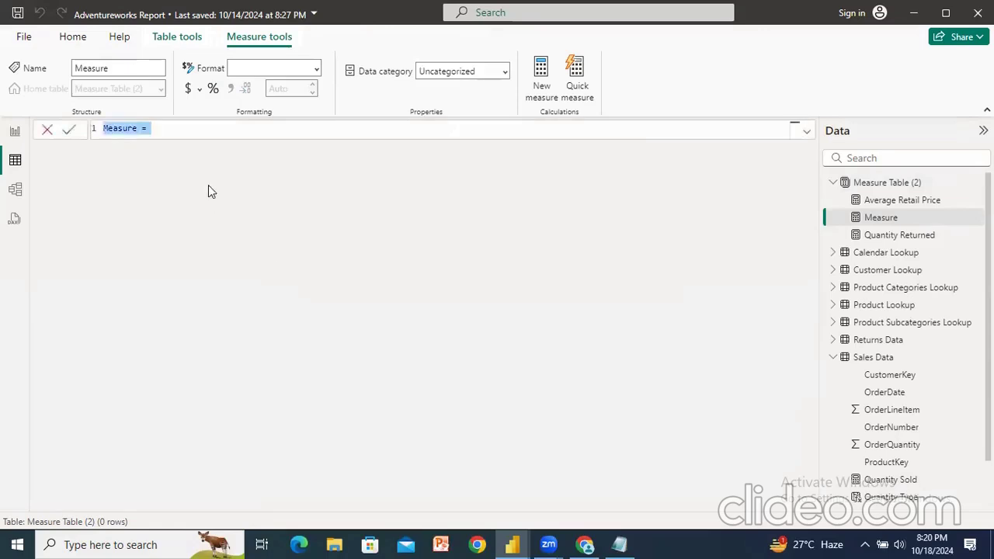
text(Tot)
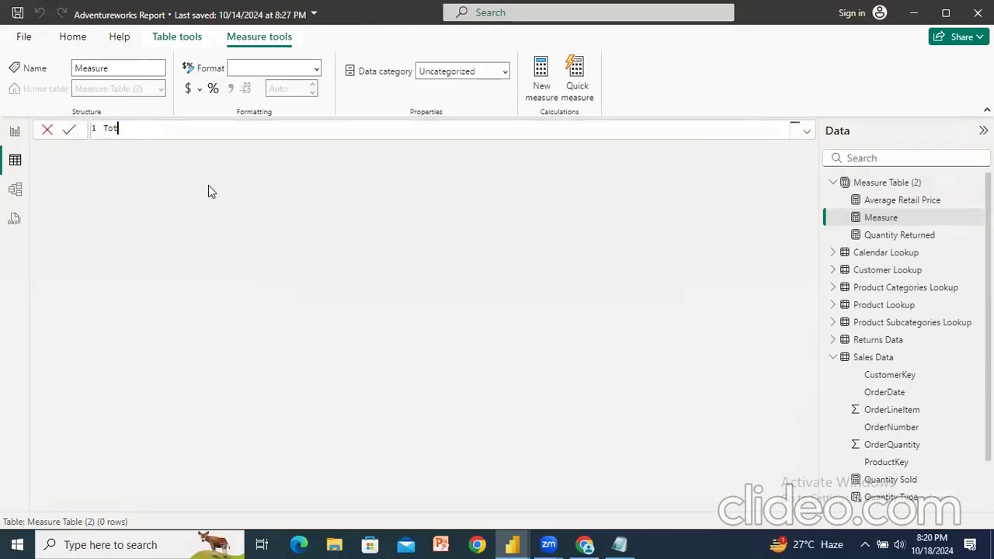
text(al Returns=)
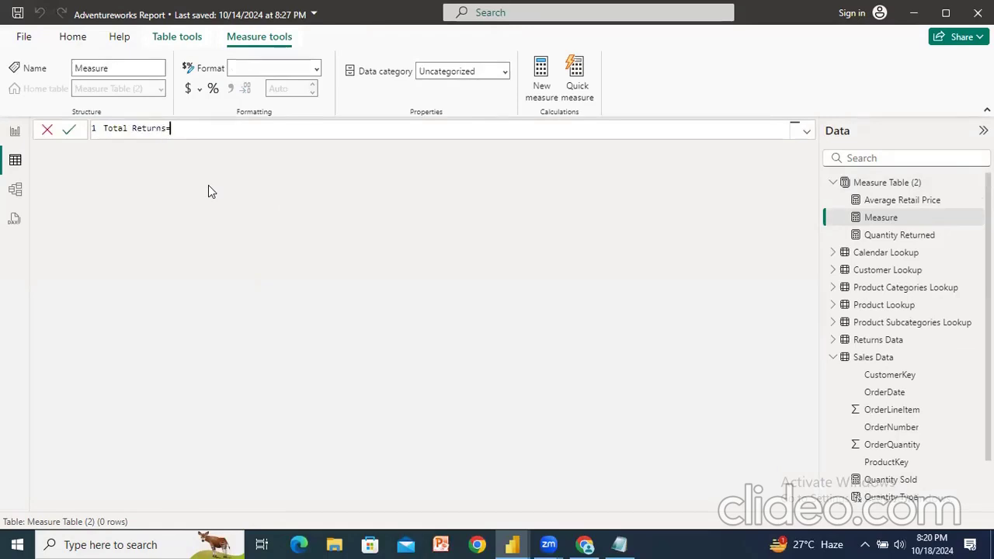
text(coun)
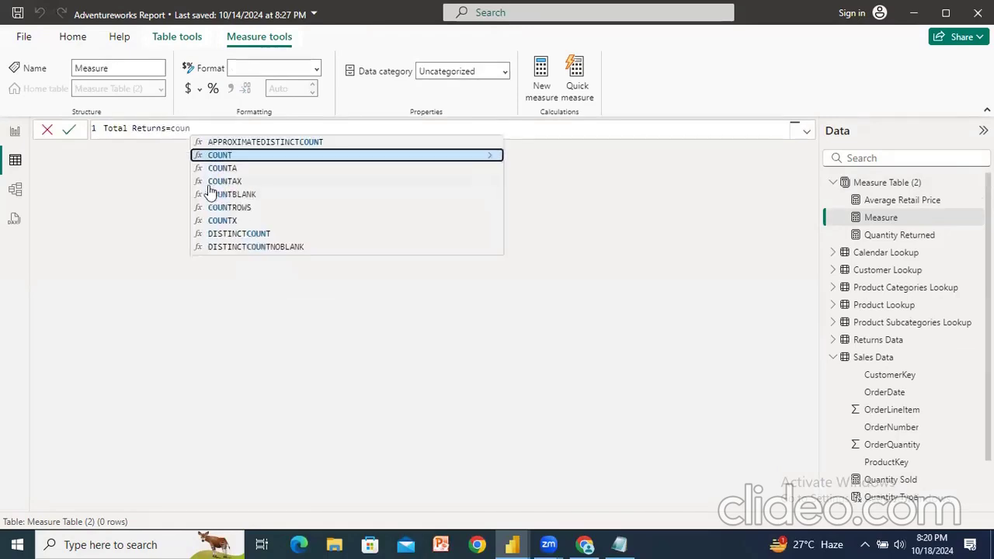
key(Tab)
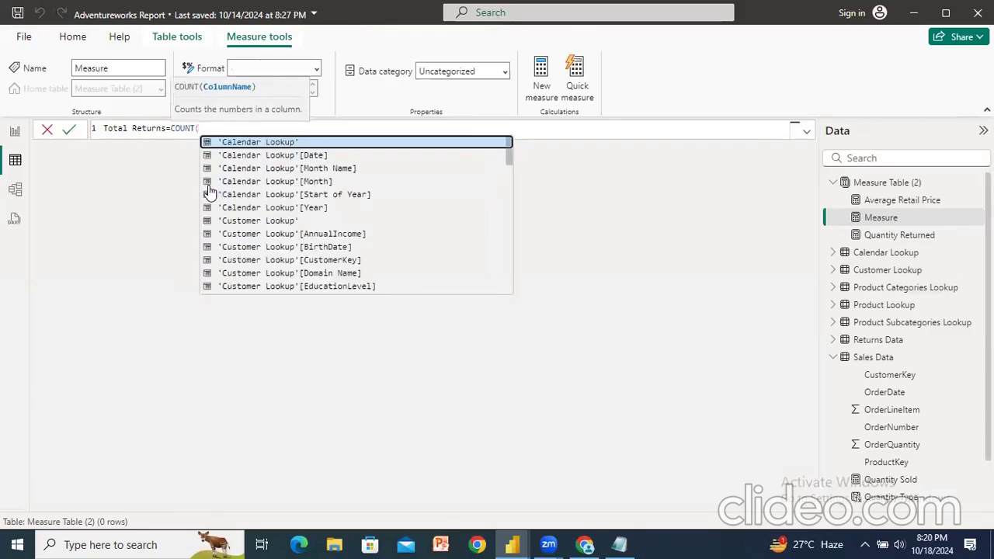
text(ret)
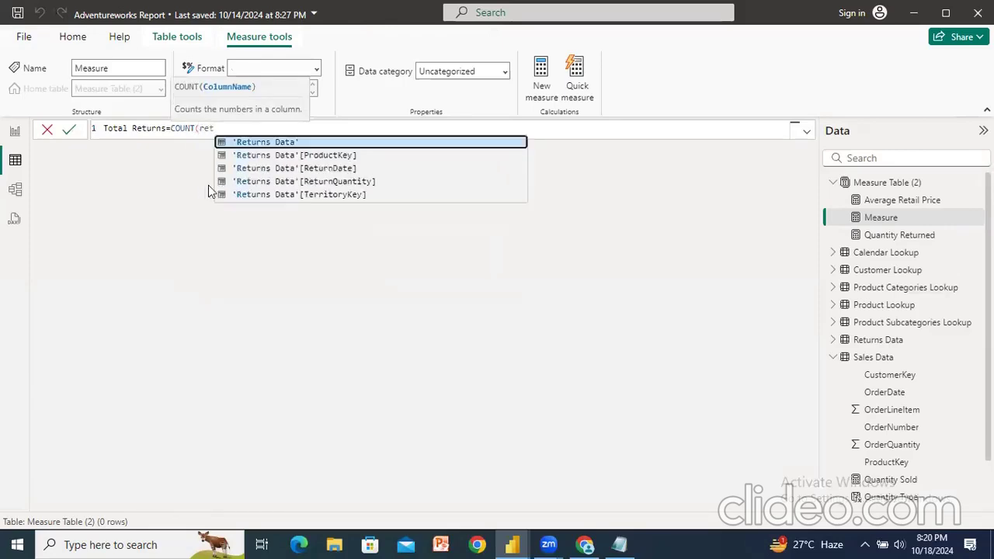
click(332, 187)
text())
key(Return)
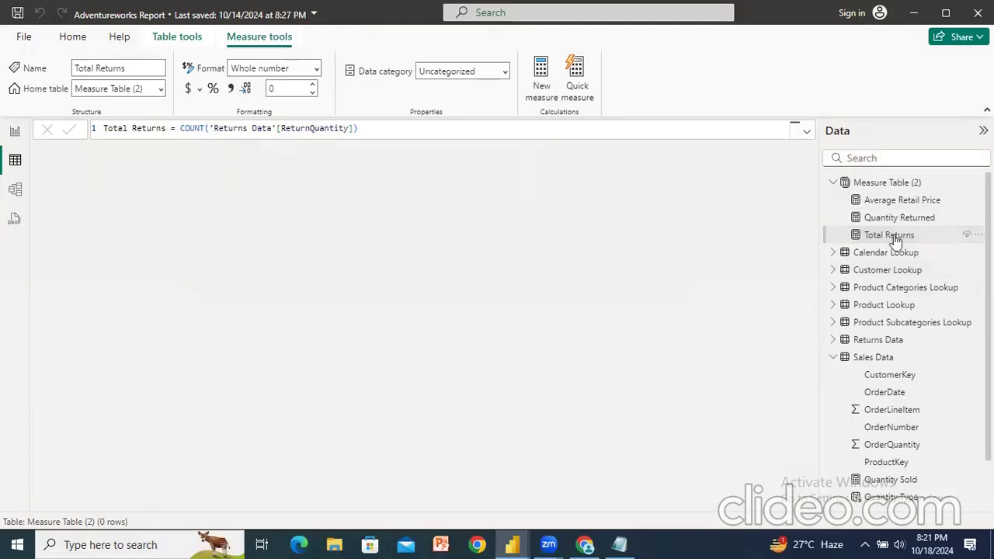
Step: Try changing the function in the Total Returns formula to COUNTA
click(207, 127)
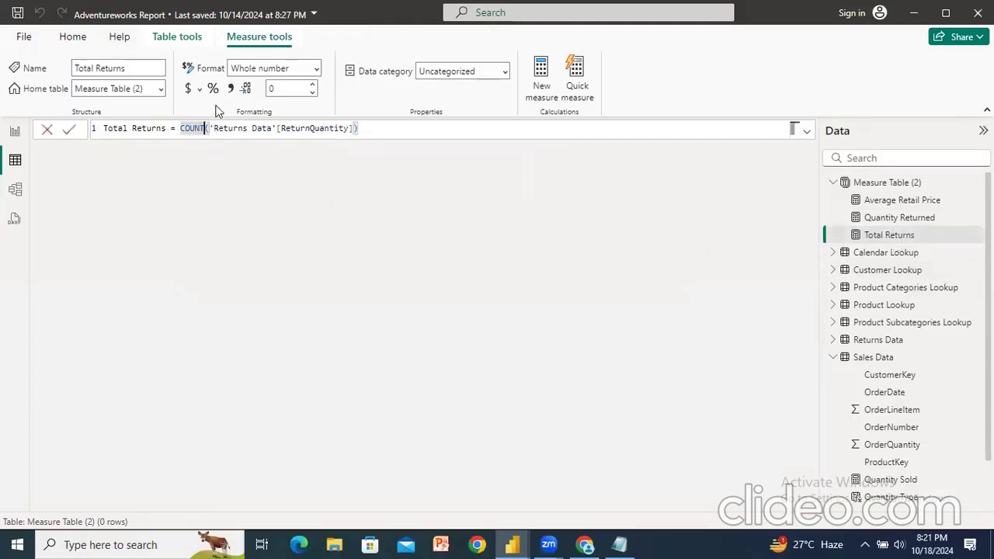
text(r)
key(BackSpace)
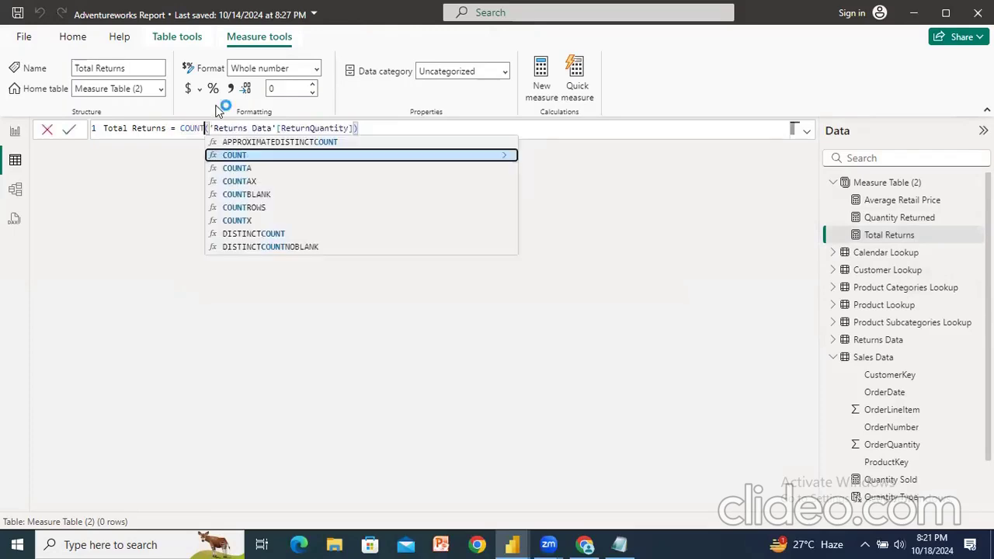
text(a)
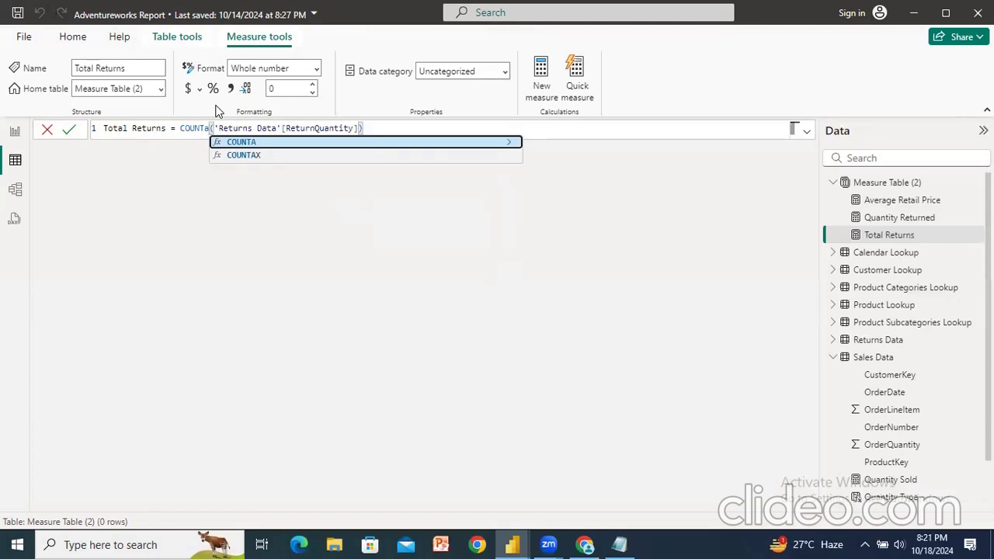
Step: Create the measure Total orders=DISTINCTCOUNT('Sales Data'[OrderNumber]) in Measure Table (2)
click(873, 184)
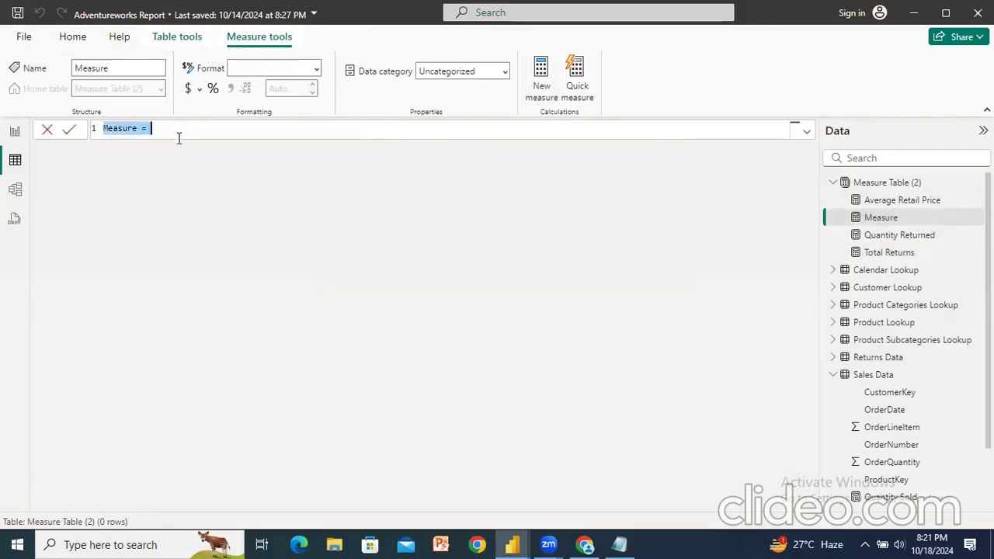
text(Total orders)
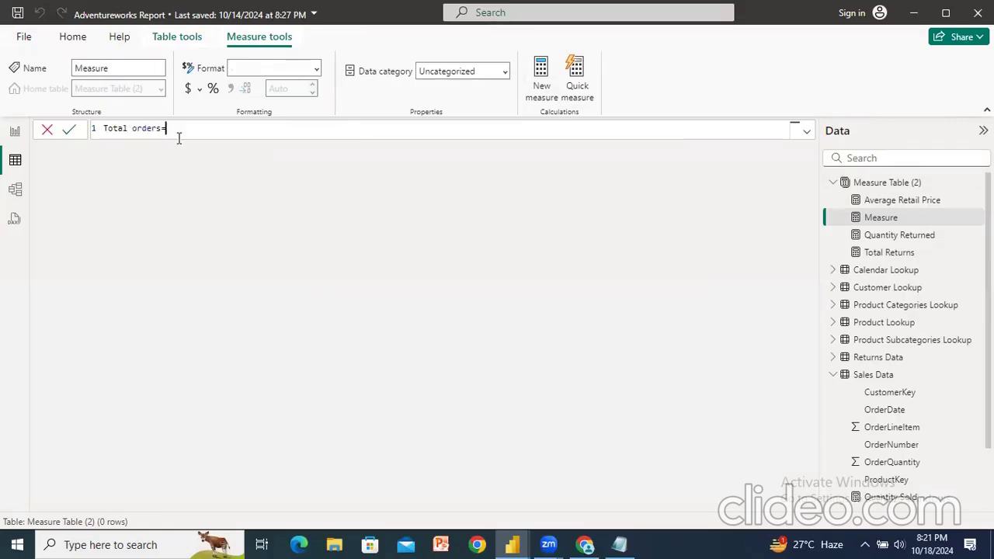
text(=dis)
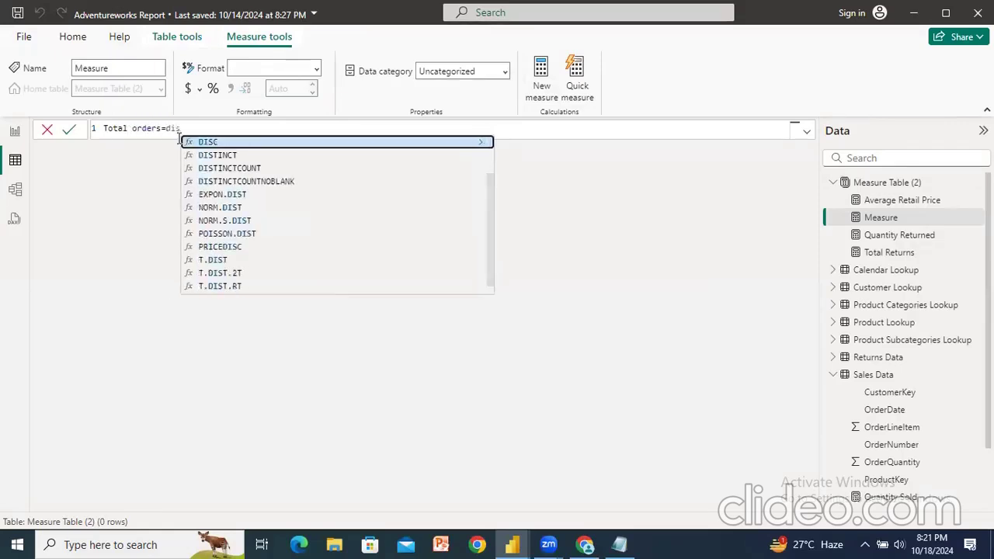
click(242, 170)
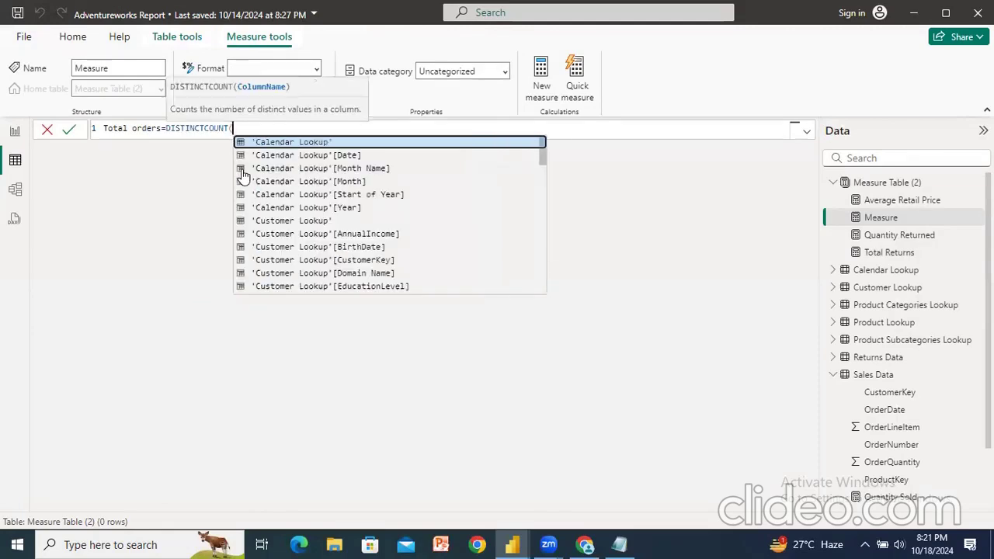
text(ord)
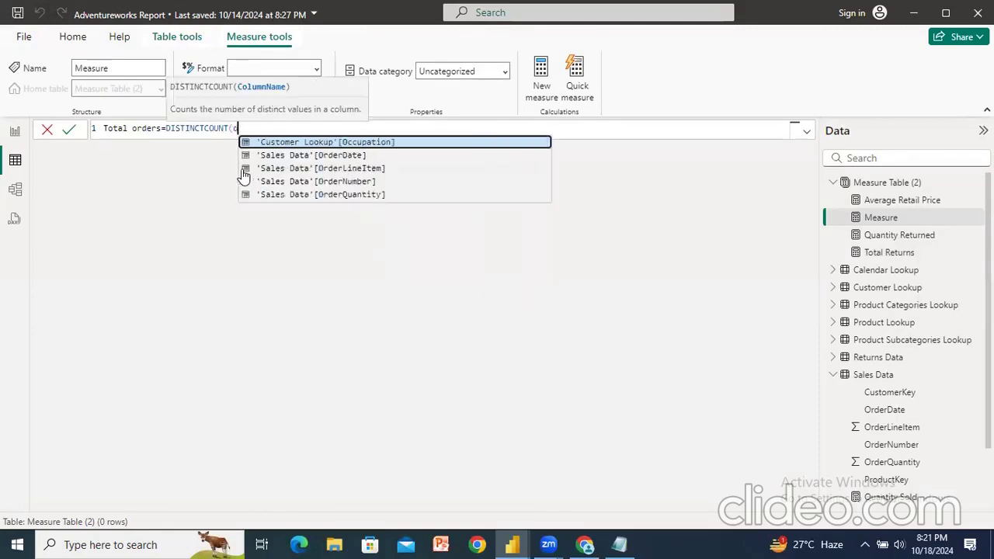
click(373, 168)
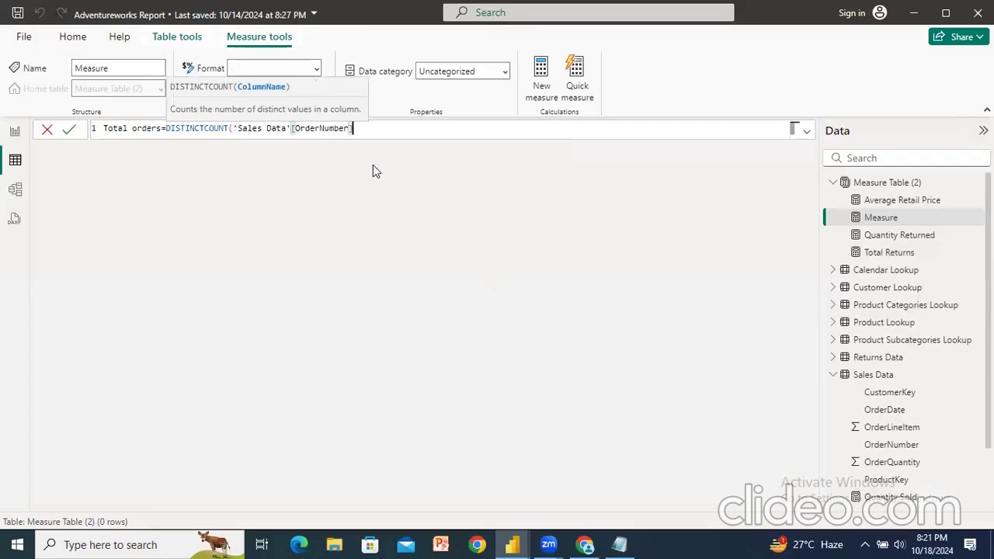
text())
key(Return)
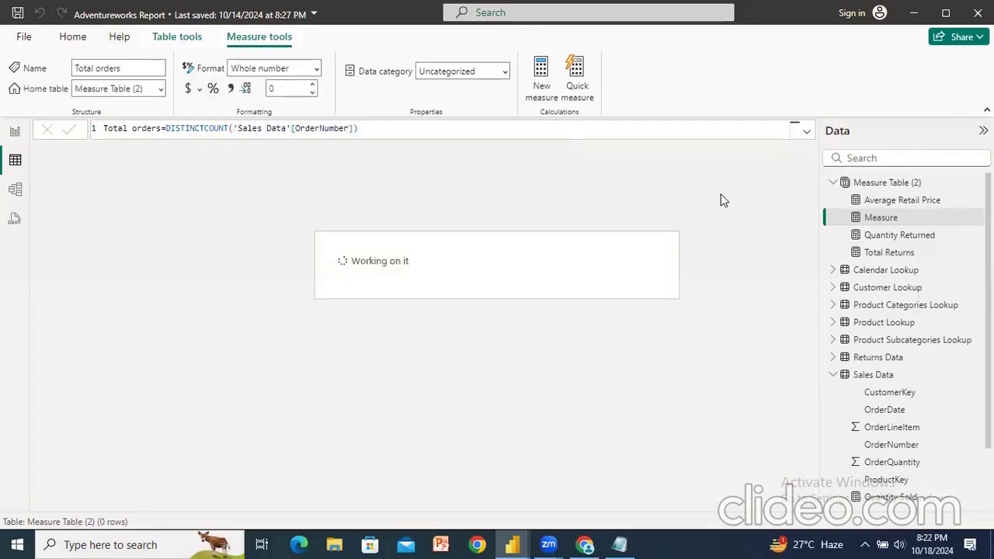
Step: Restore the Total Returns formula to COUNT('Returns Data'[ReturnQuantity]) and commit it
click(889, 256)
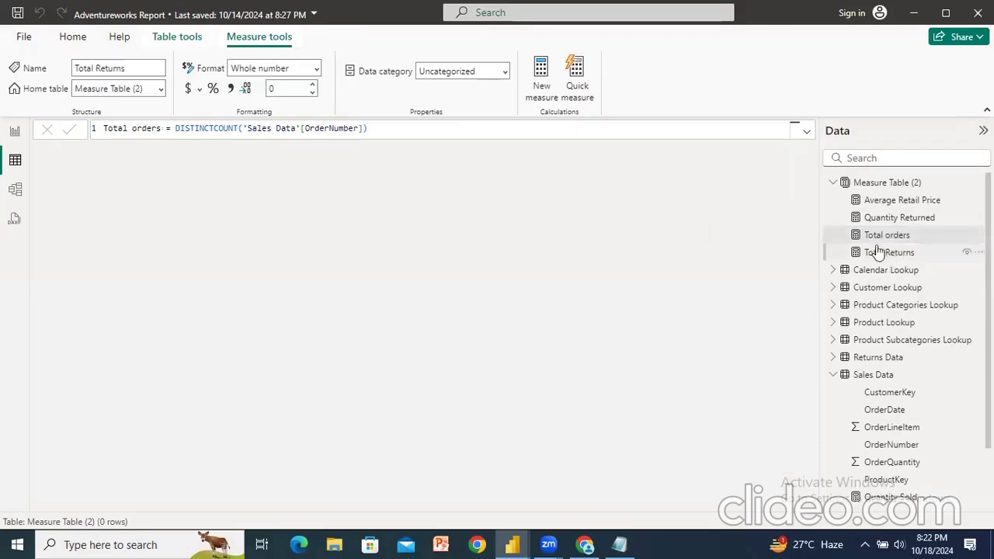
click(208, 128)
key(Delete)
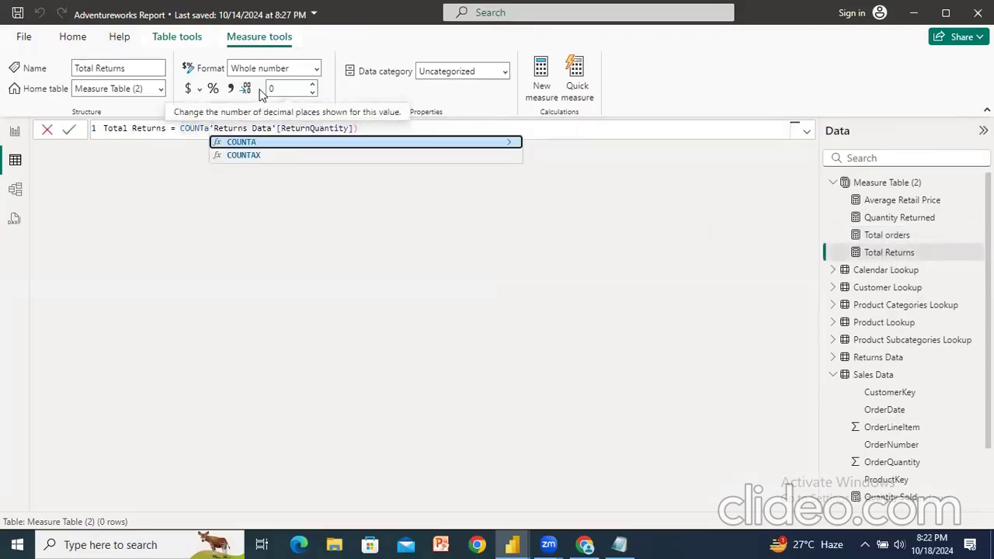
key(BackSpace)
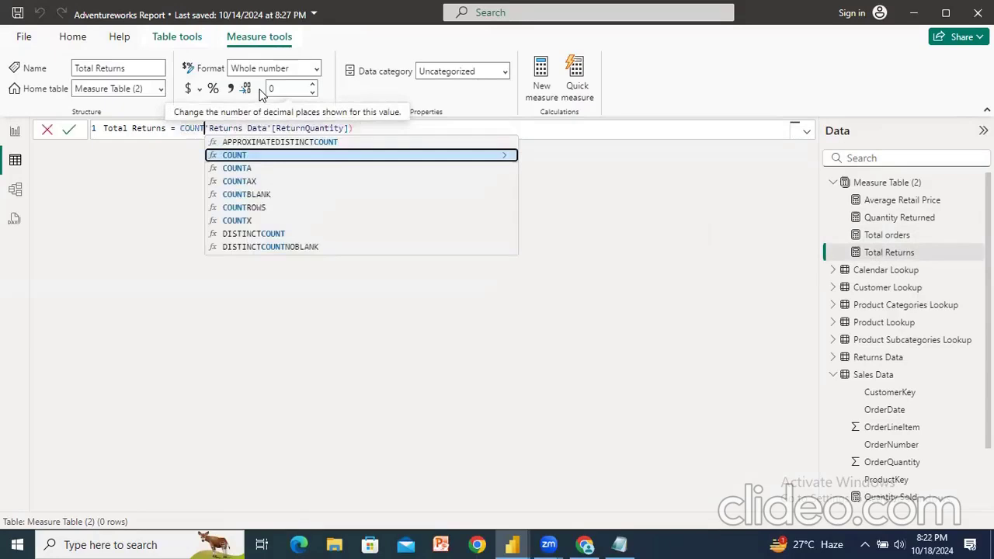
text(()
key(Return)
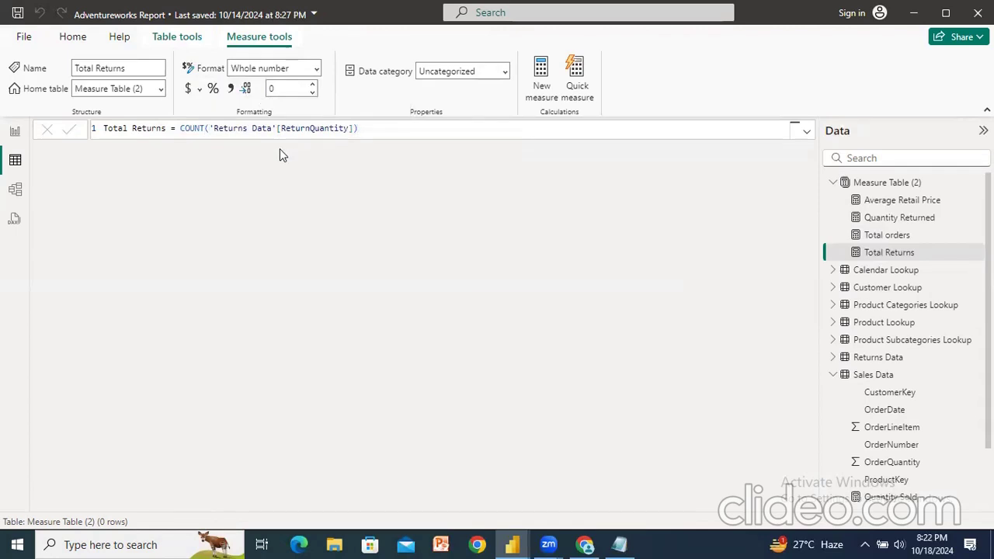
Step: Create the measure Total Customers=DISTINCTCOUNT('Customer Lookup'[CustomerKey]) in Measure Table (2)
click(883, 185)
click(305, 89)
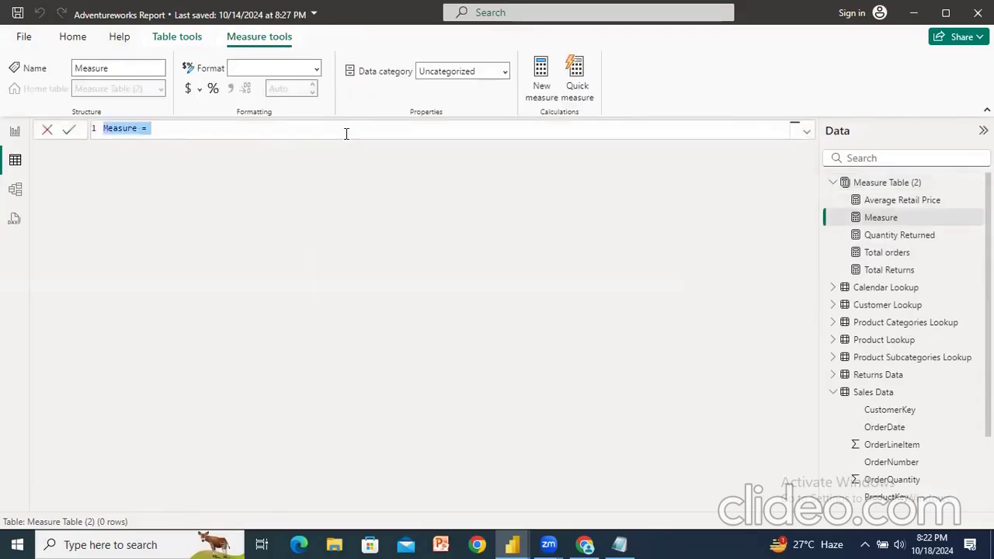
text(Total )
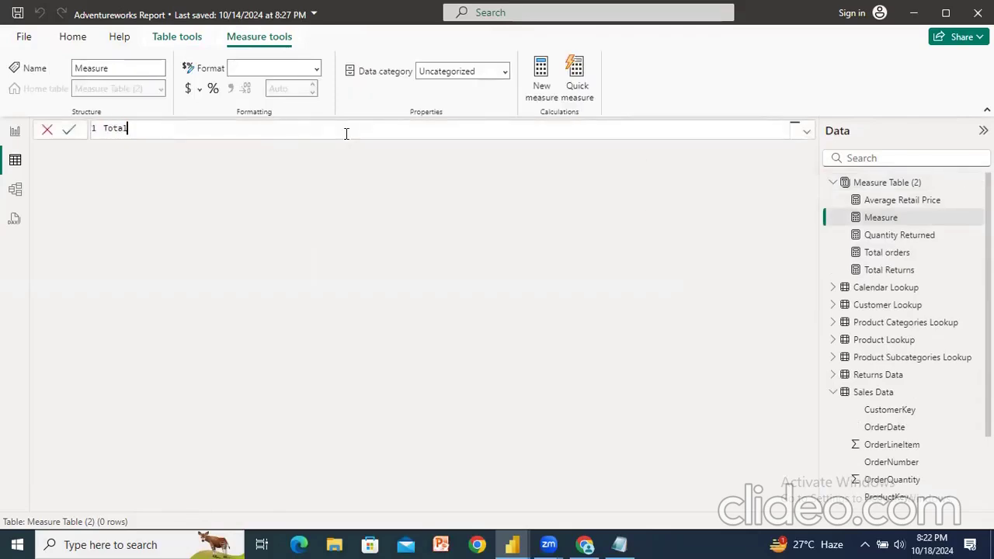
text(Customers=dis)
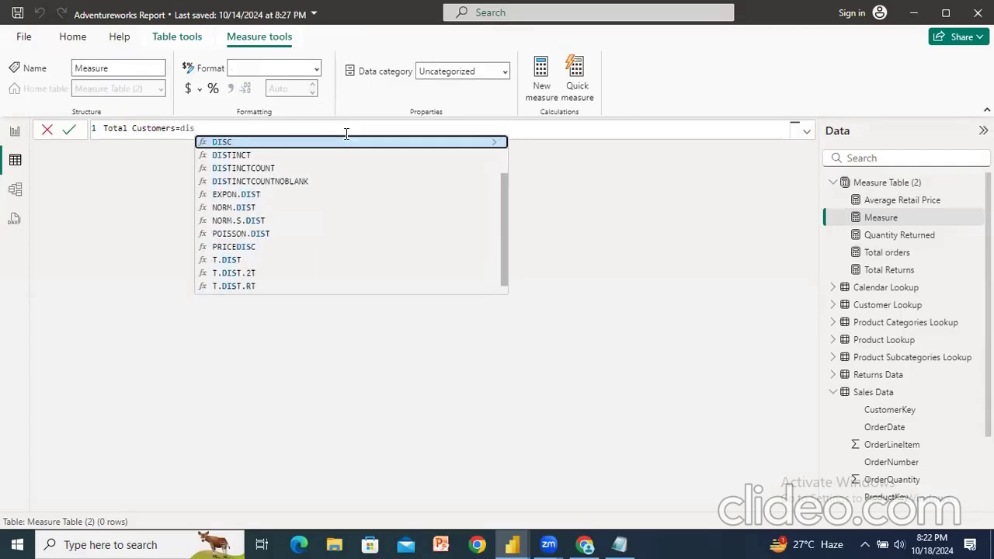
click(272, 169)
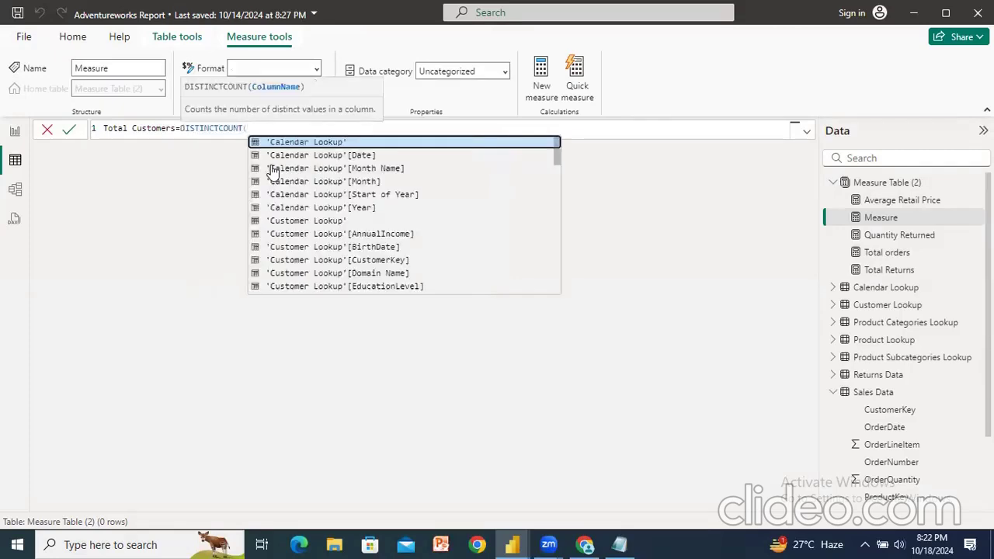
scroll(272, 171, down, 2)
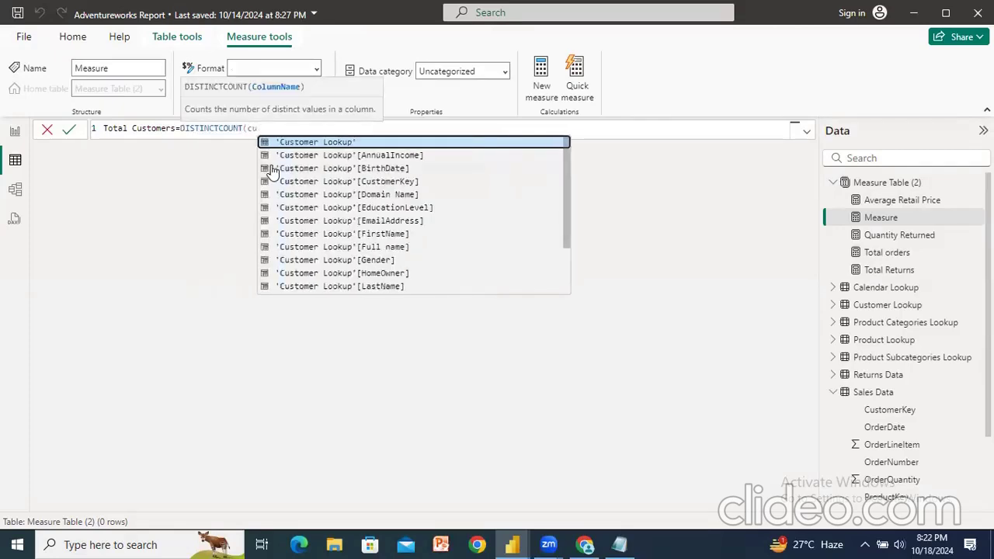
click(391, 183)
text())
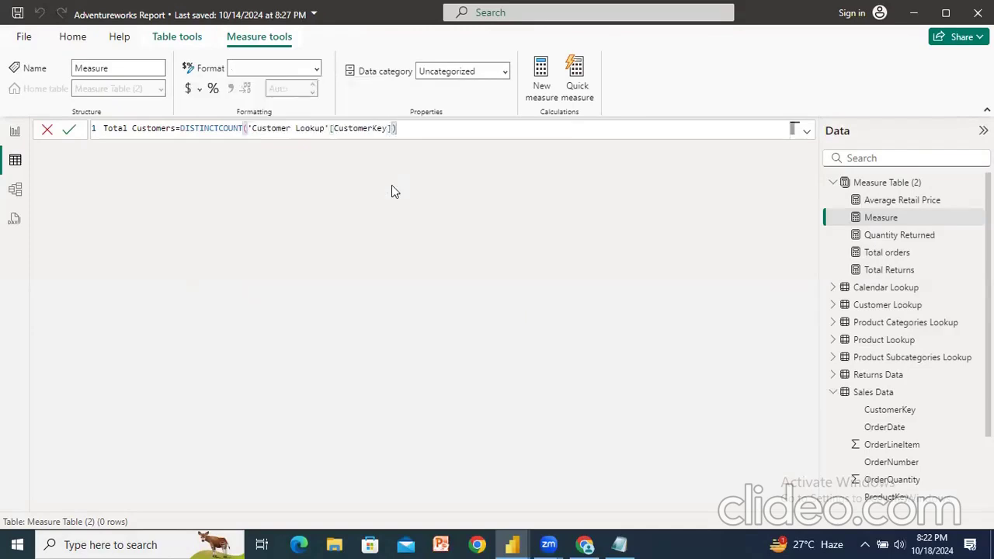
key(Return)
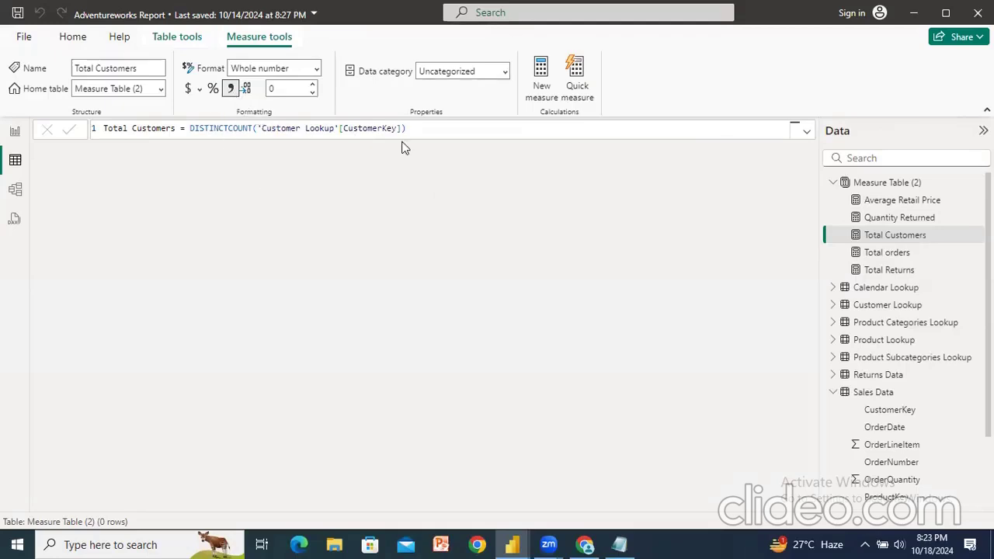
Step: Create the measure Return rate=[Quantity Returned]/[Quantity Sold] in Measure Table (2)
click(855, 187)
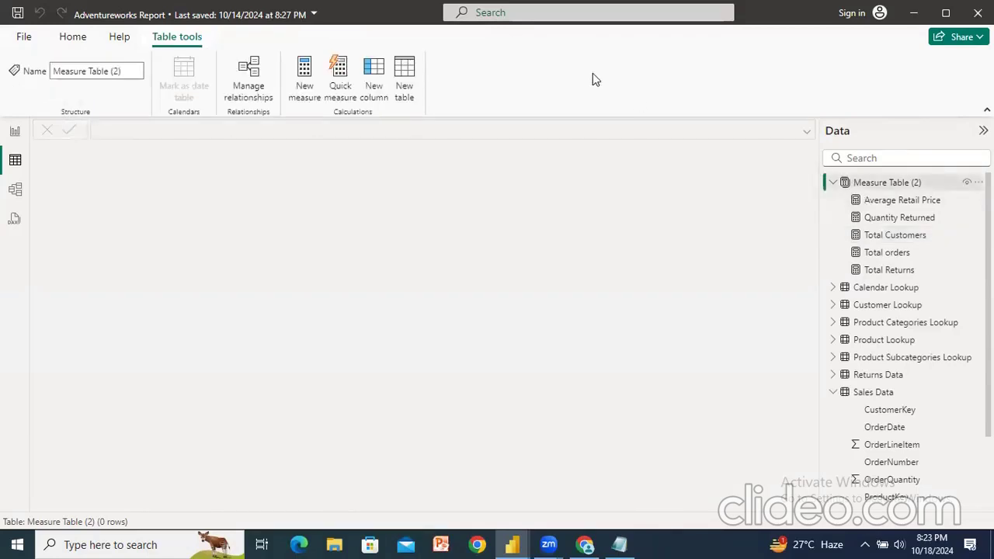
click(304, 78)
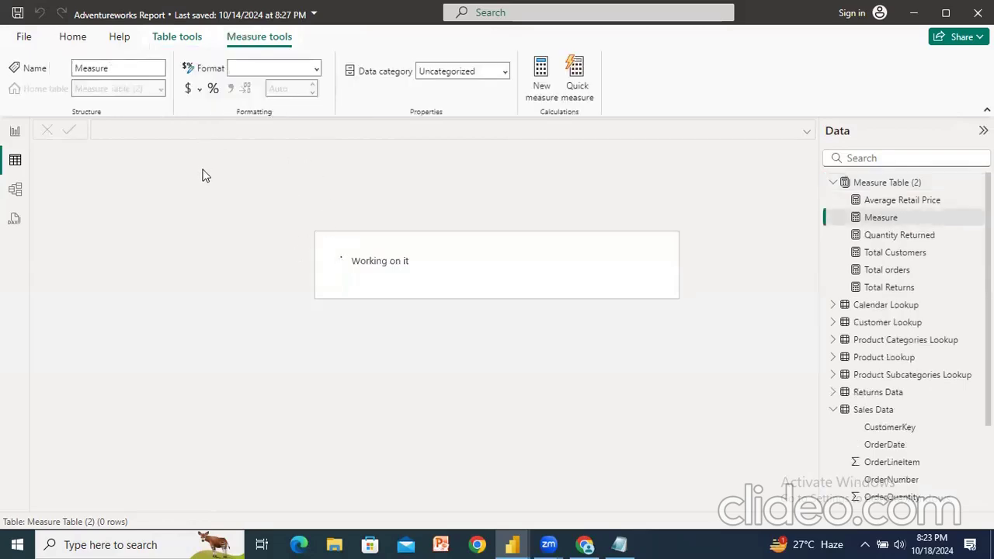
text(R)
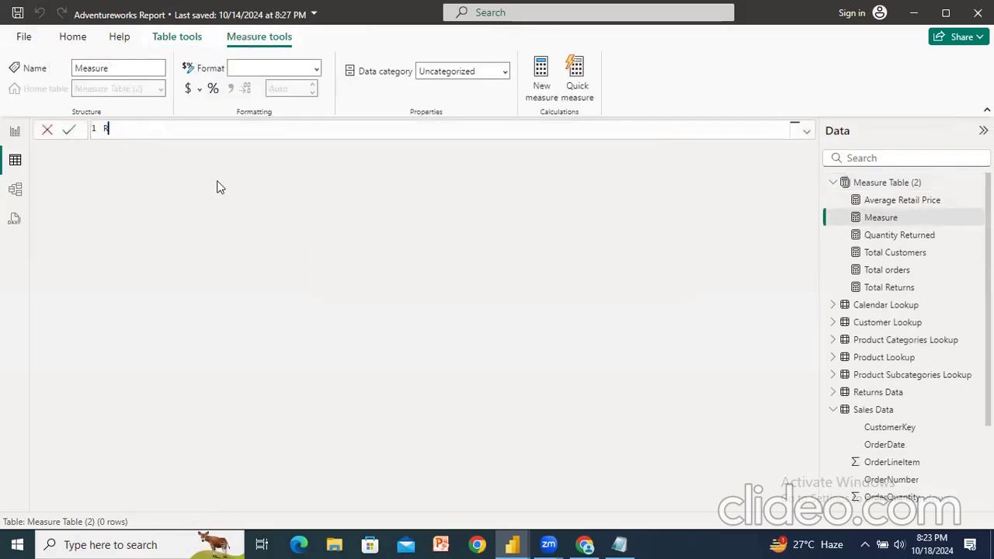
text(eturn rate=)
text([)
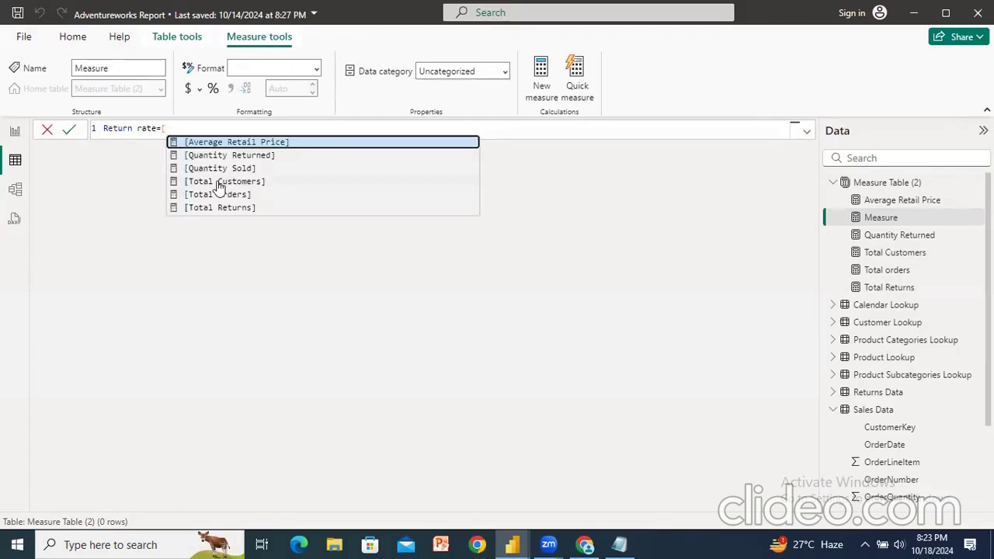
text(q)
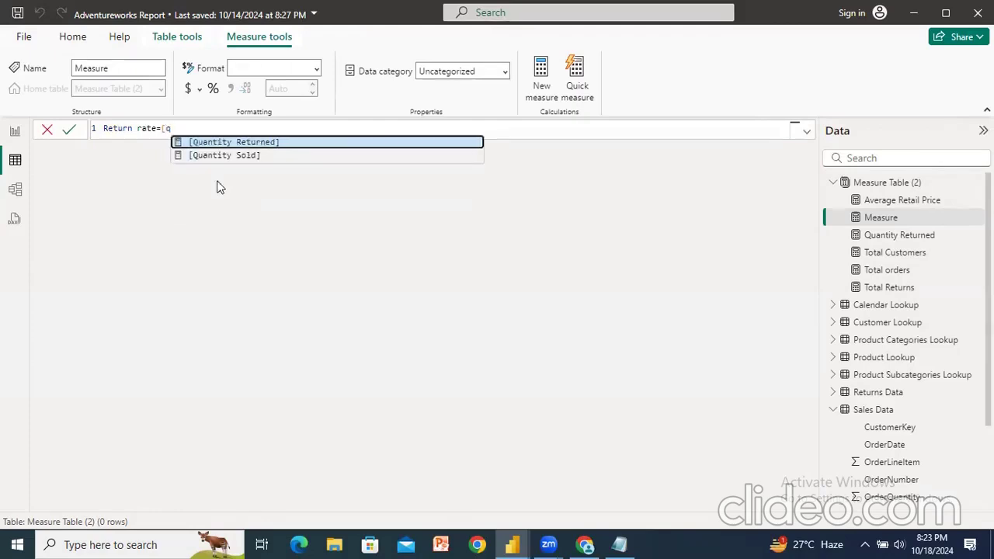
click(250, 143)
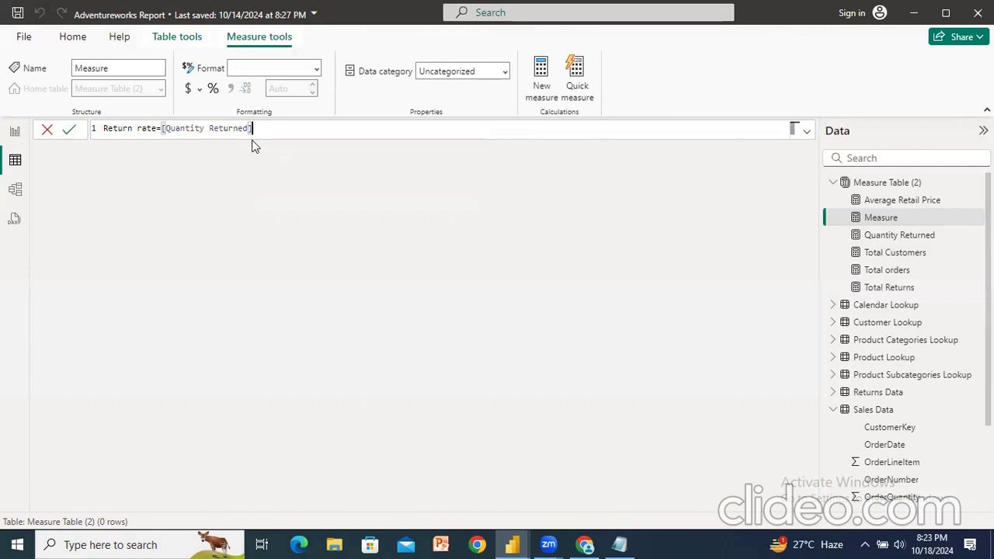
text(/[q)
click(343, 157)
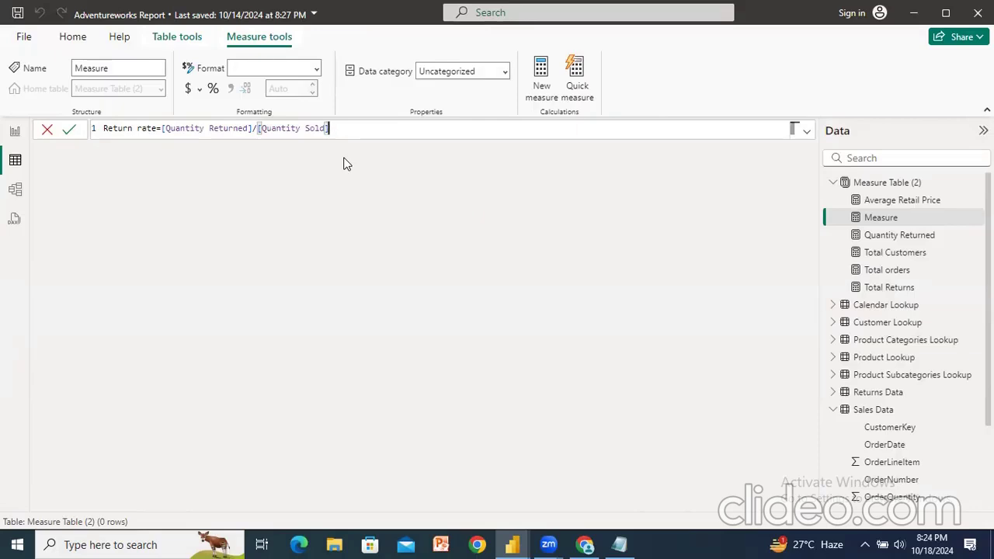
key(Return)
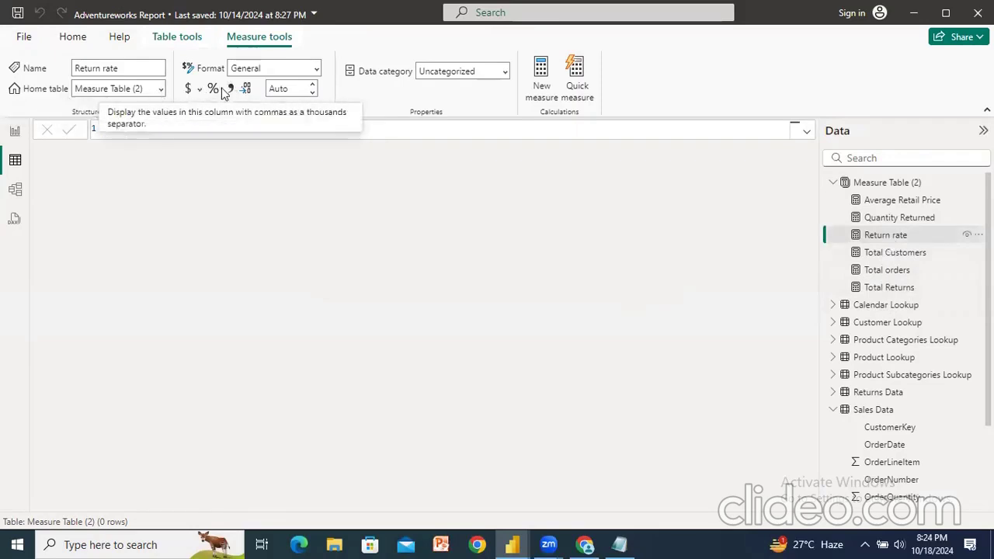
Step: Format the Return rate measure as a percentage with 2 decimal places
click(292, 89)
text(2)
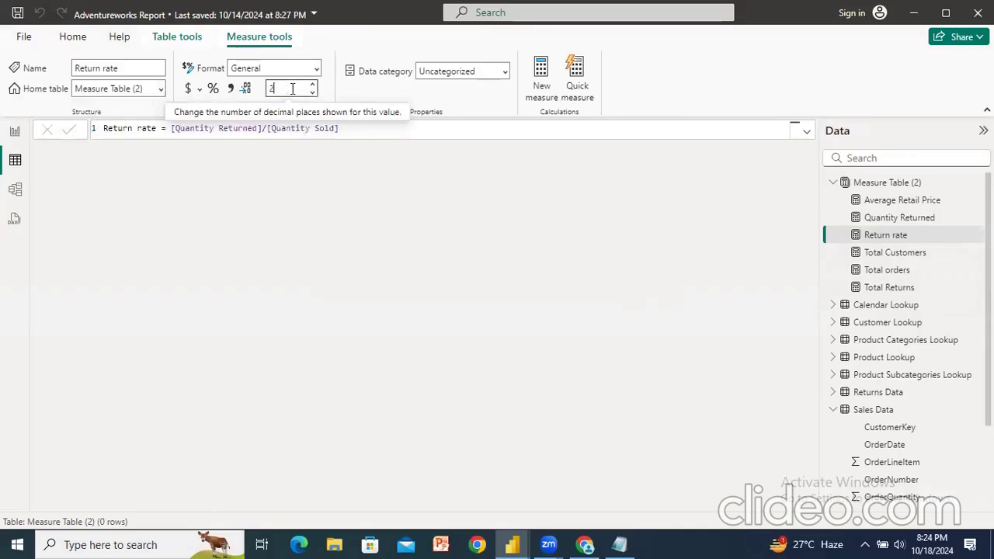
click(215, 91)
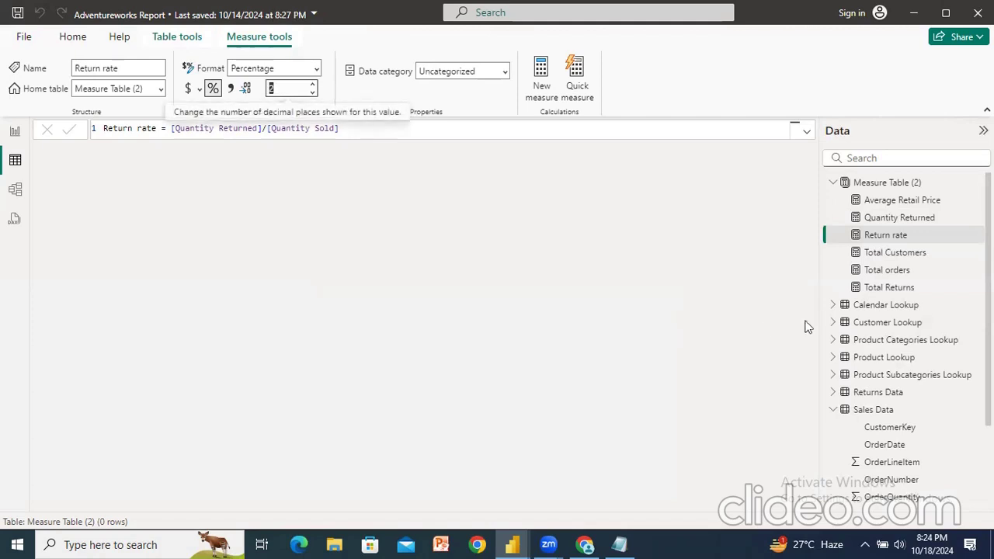
scroll(876, 322, down, 3)
scroll(875, 323, up, 3)
scroll(875, 323, down, 3)
scroll(875, 323, up, 3)
Step: In the report's yearly matrix, replace the Quantity Returned measure with Return rate
click(14, 130)
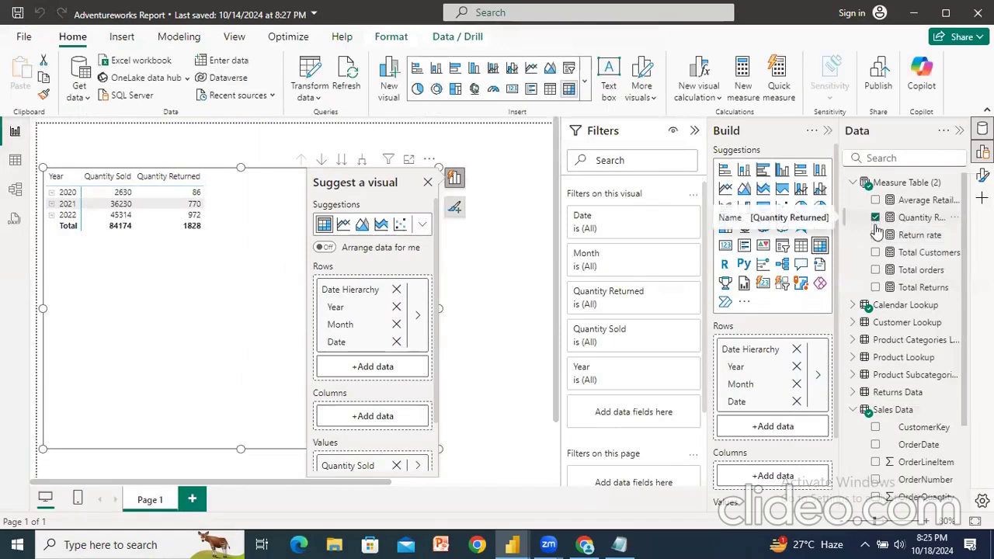
click(948, 219)
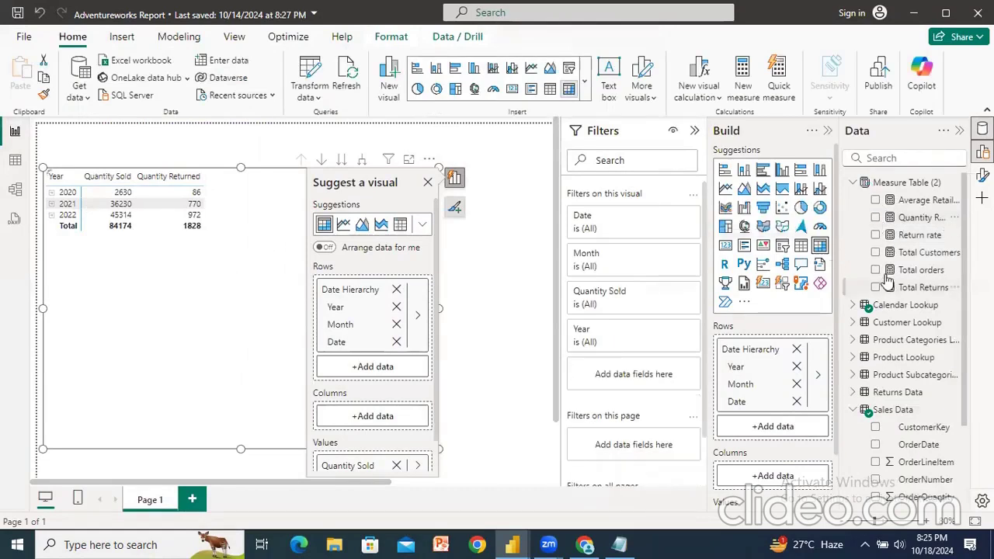
click(875, 234)
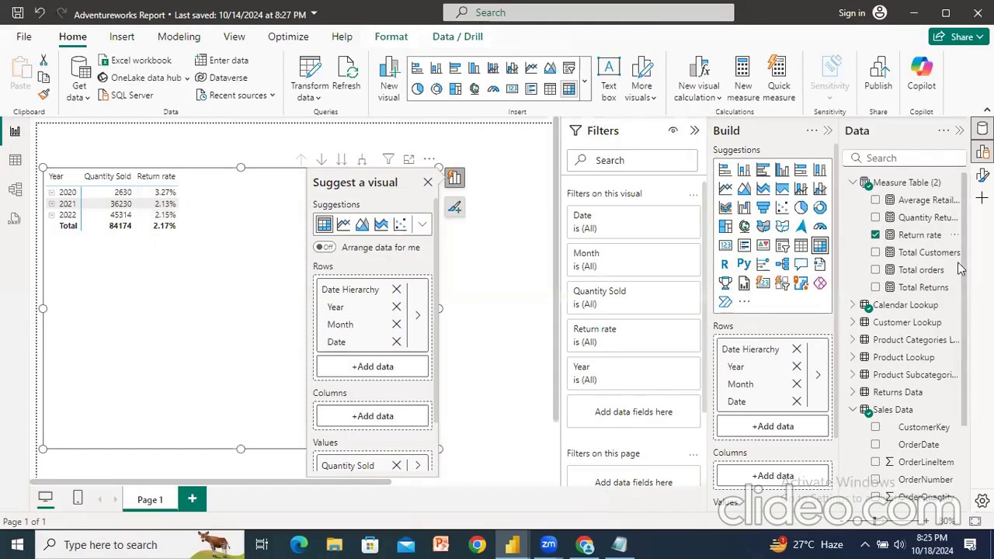
Step: Swap Return rate in the matrix for Total orders to view it by year, and replace that with Total Returns
click(875, 235)
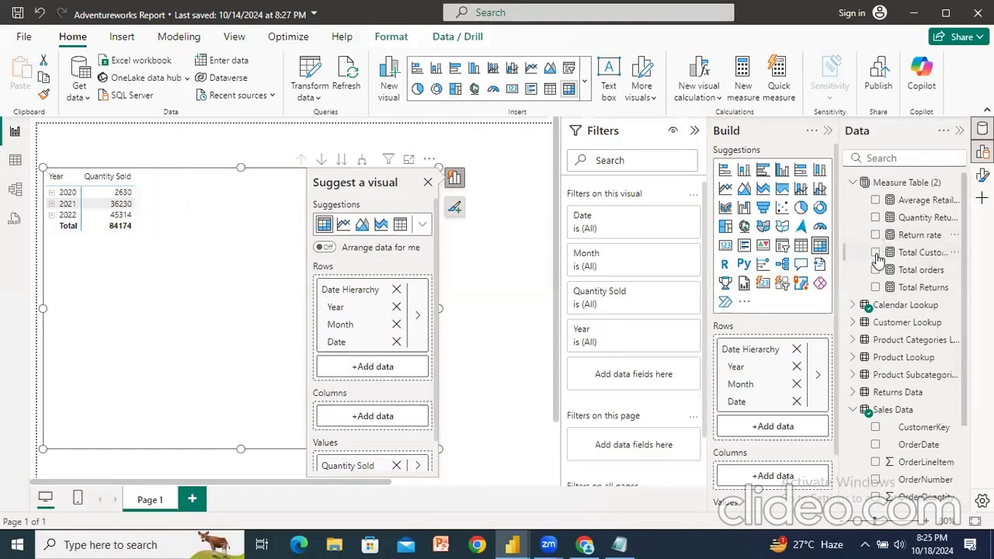
click(876, 270)
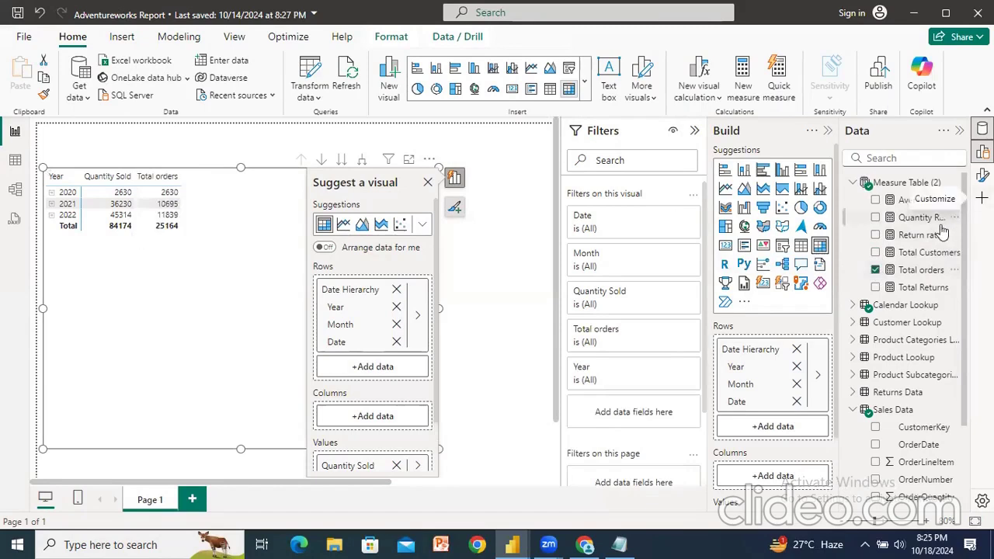
click(876, 270)
click(875, 287)
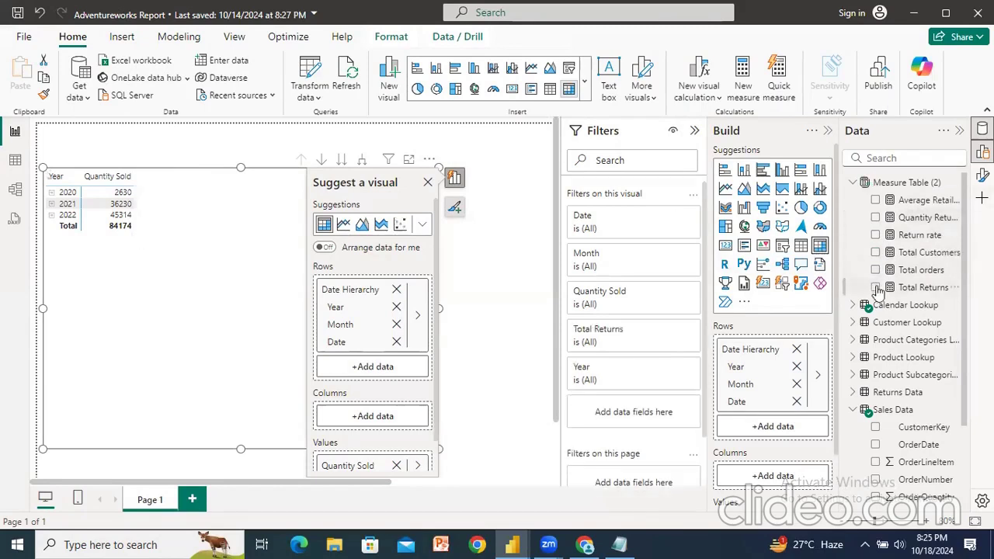